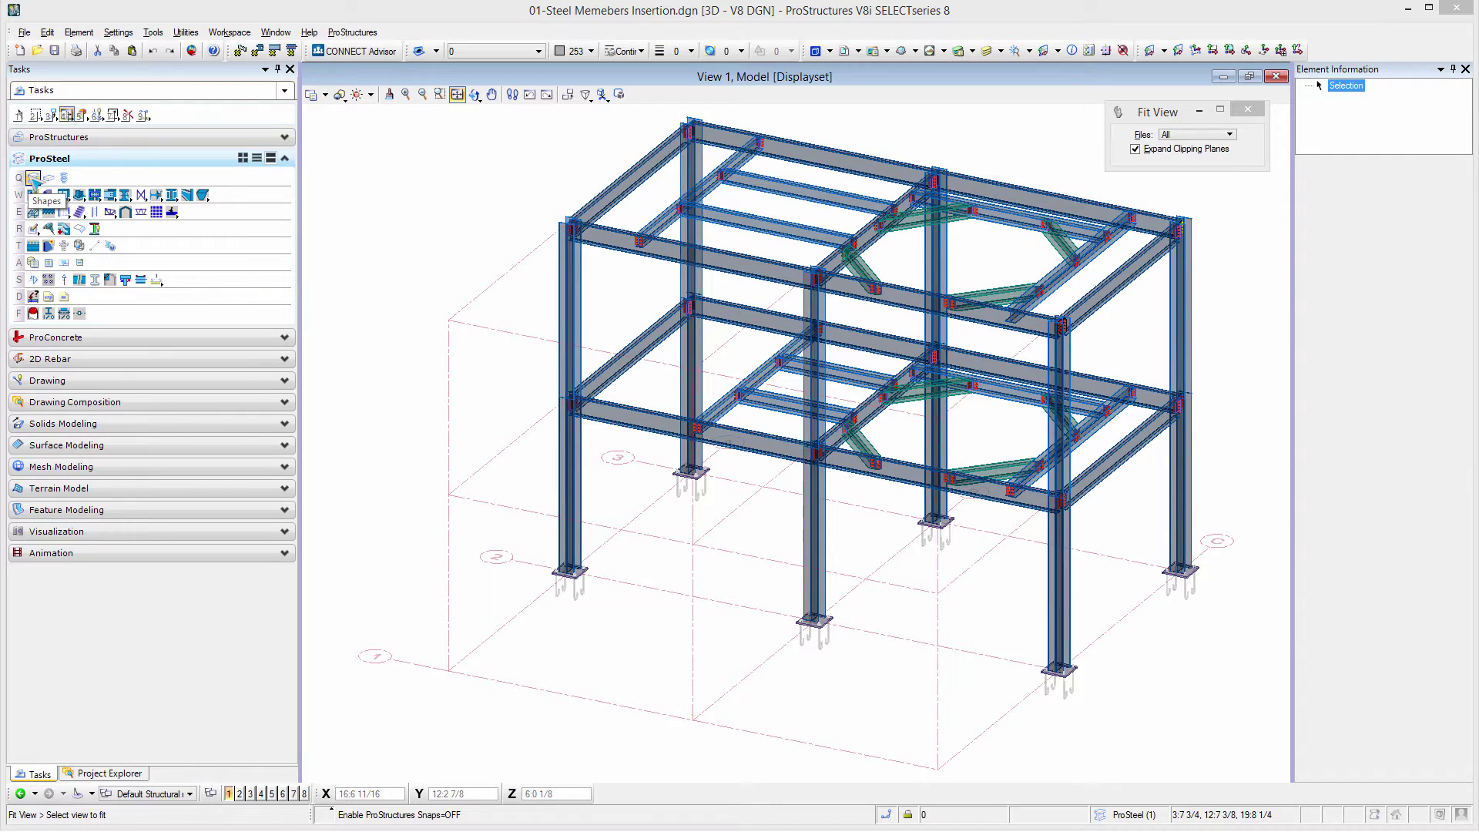
Step: Select the W14x90 section size with a centred insertion point
click(33, 179)
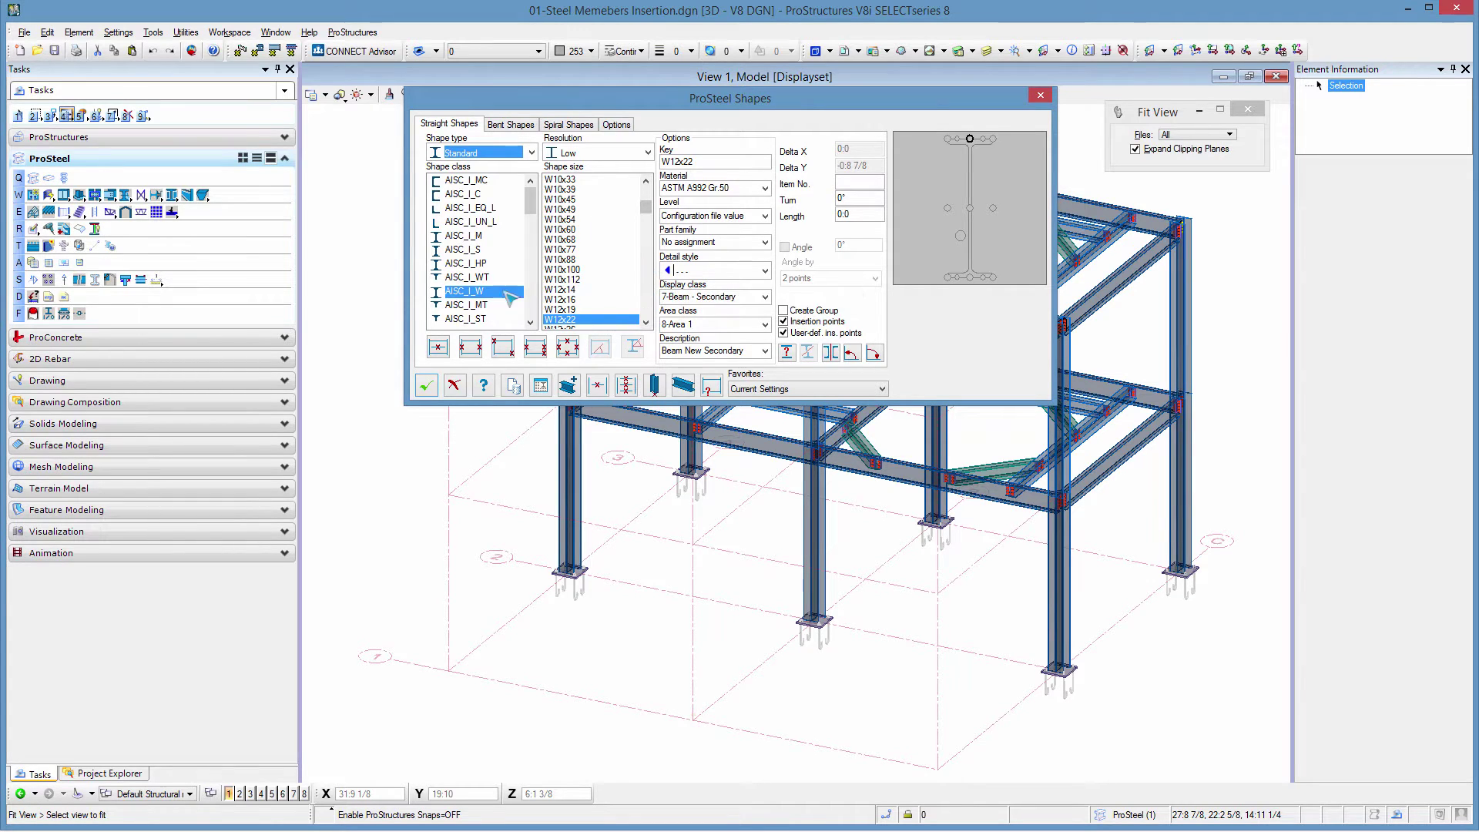
scroll(645, 283, down, 13)
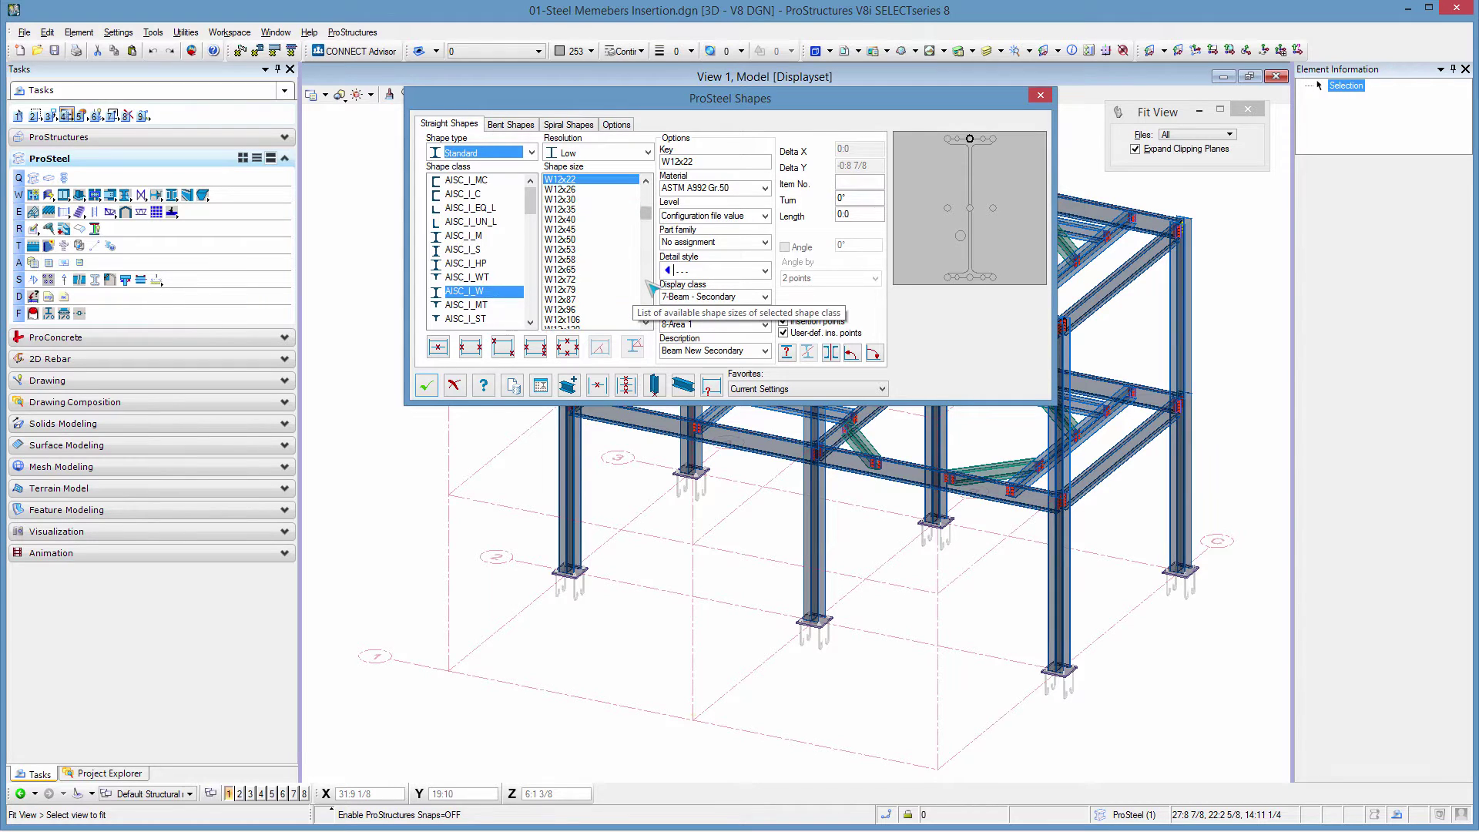
click(562, 309)
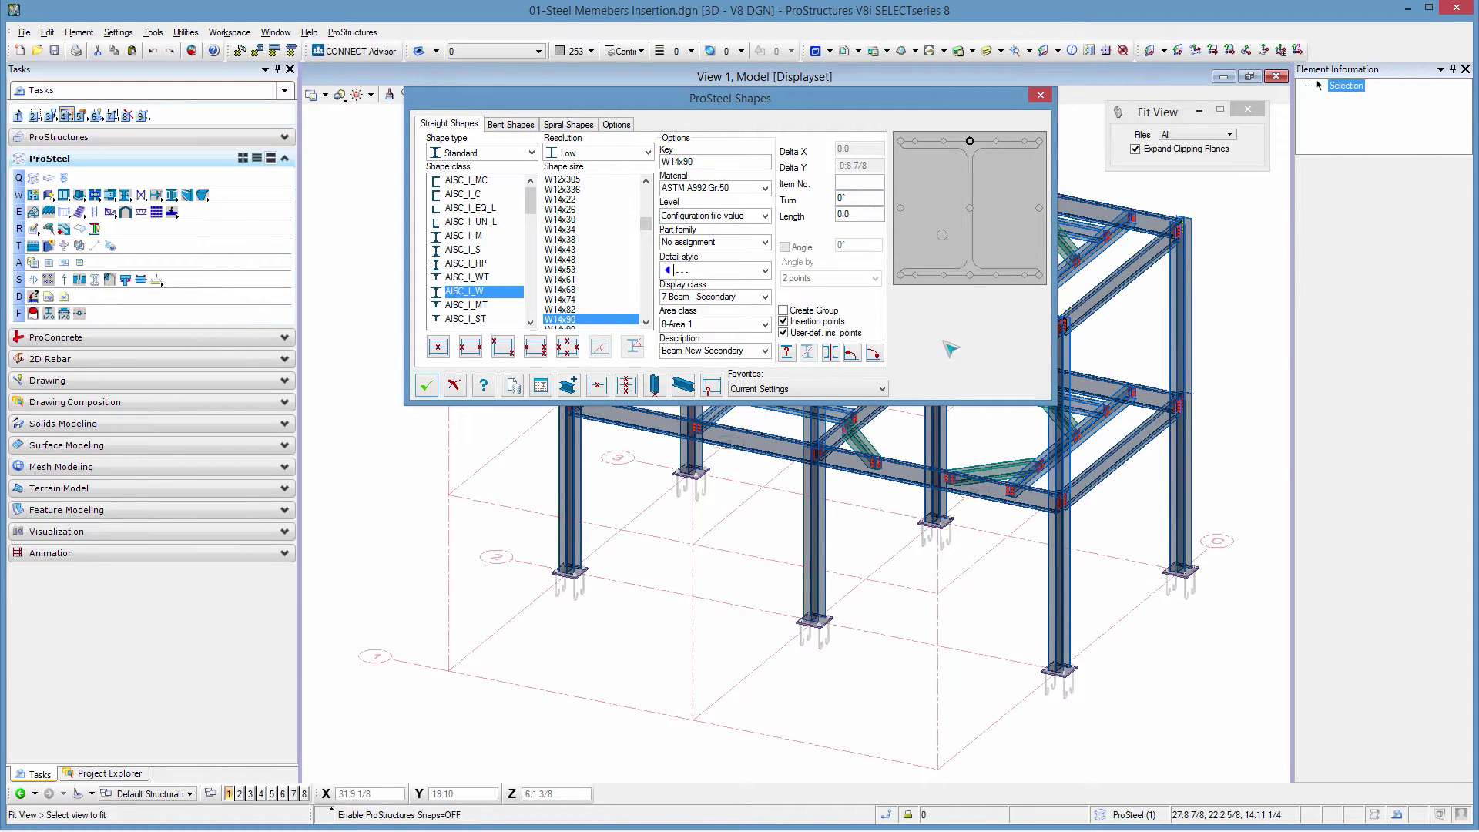
click(969, 142)
click(970, 208)
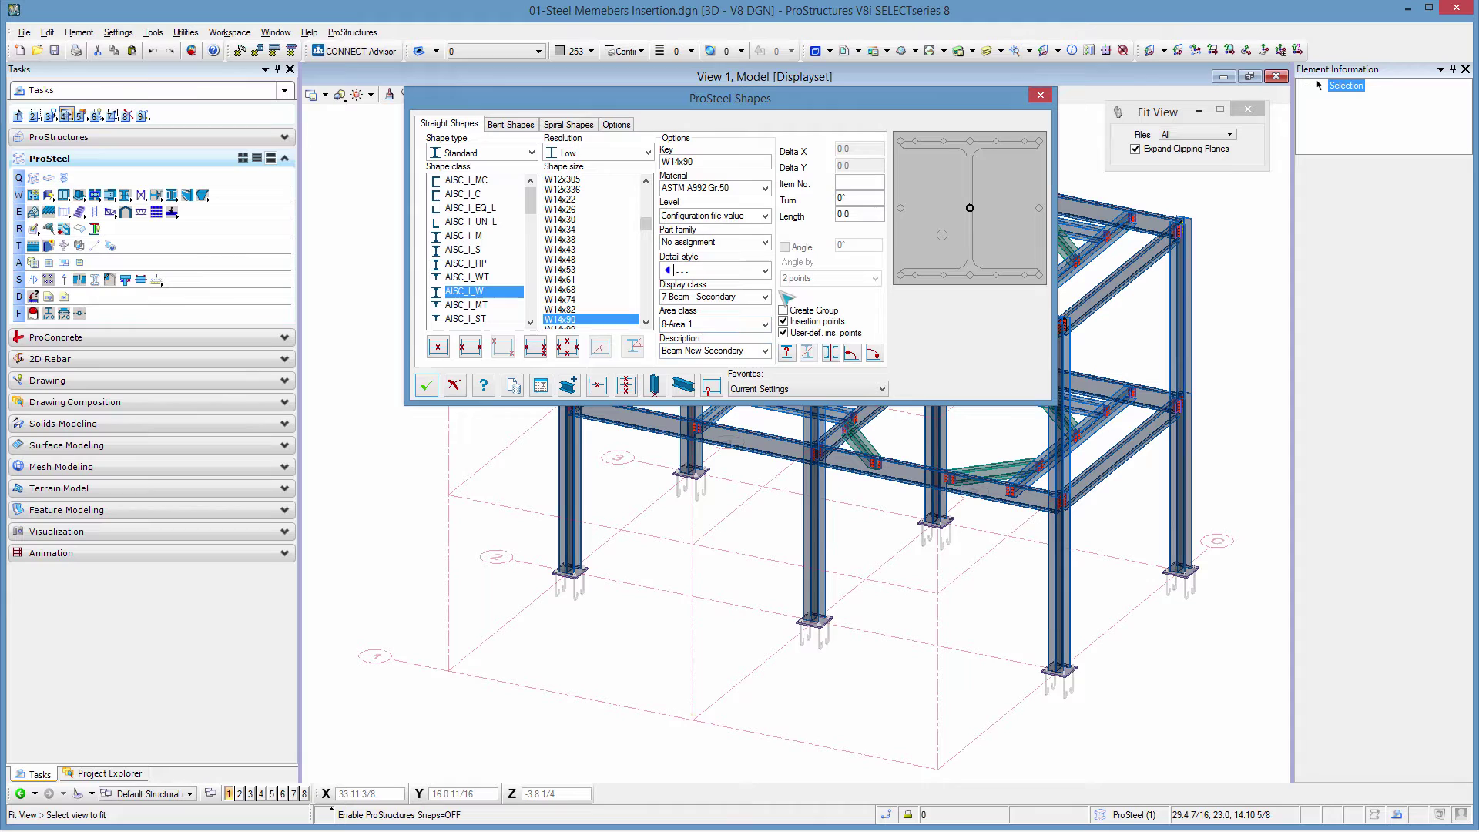
Step: Set display class 2-Column - Main and description Column New Primary
click(765, 296)
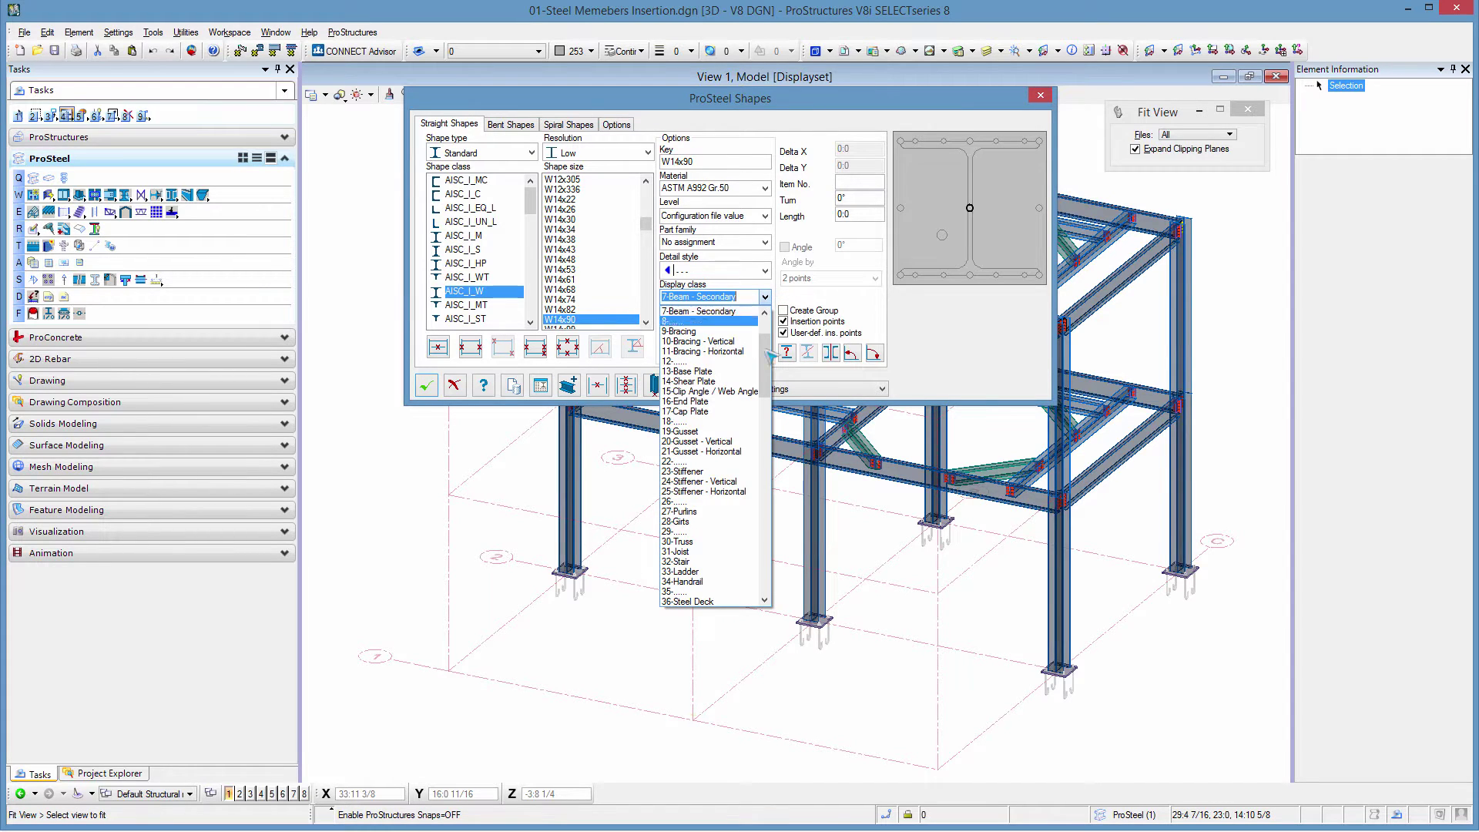
click(765, 313)
click(764, 313)
click(765, 313)
click(765, 312)
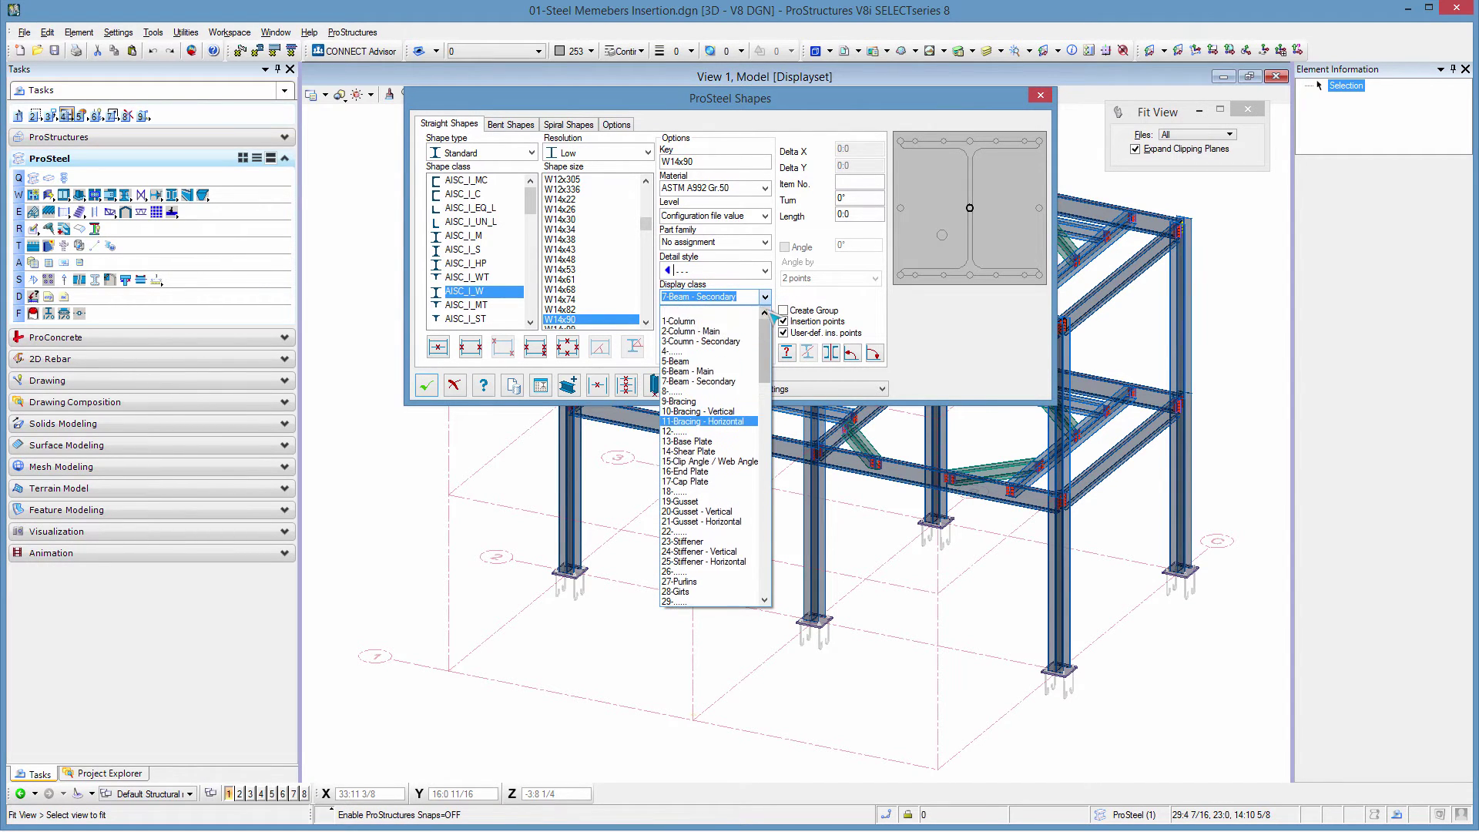
click(701, 310)
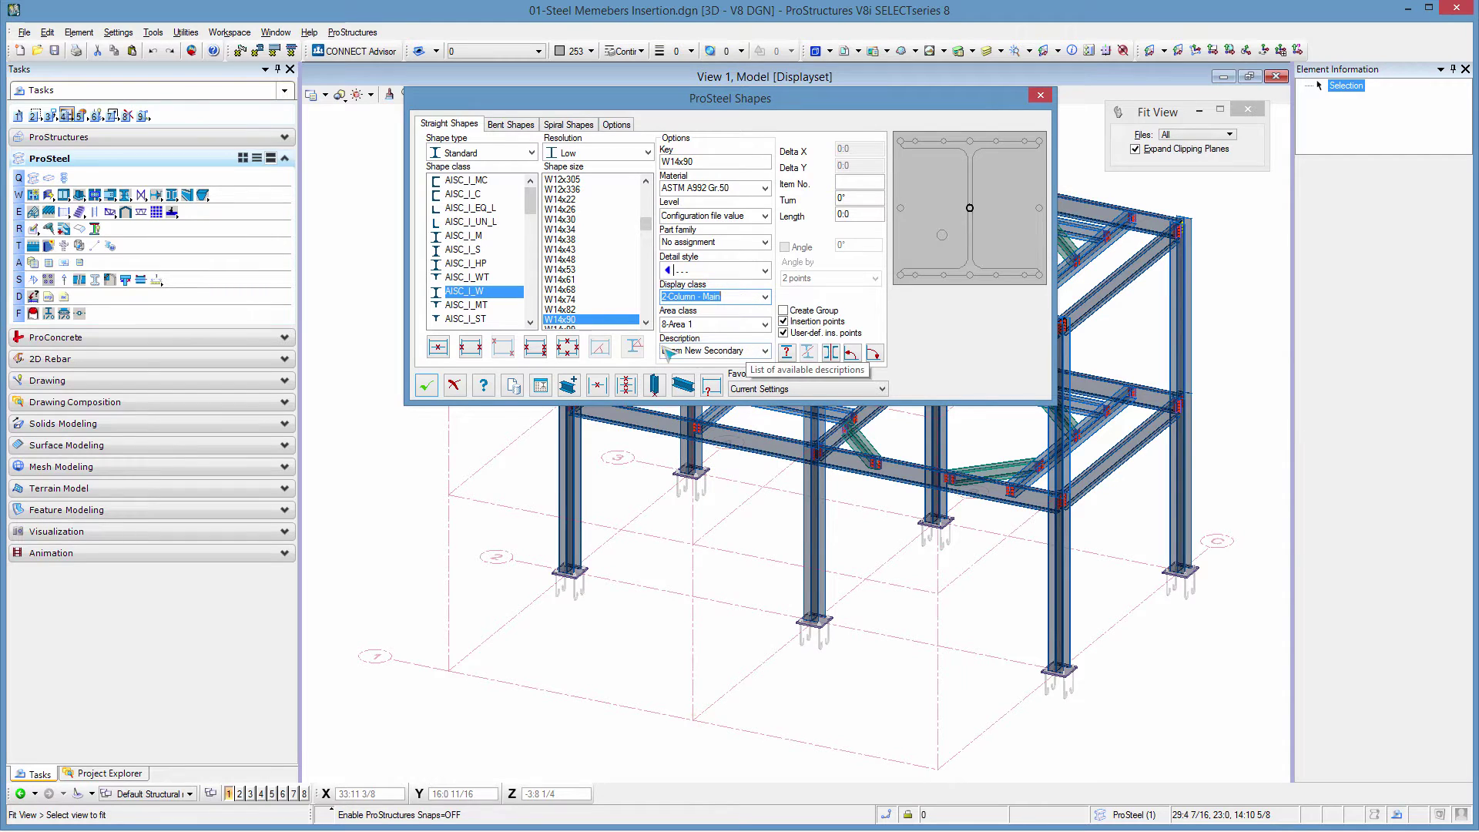
click(768, 351)
scroll(755, 383, up, 4)
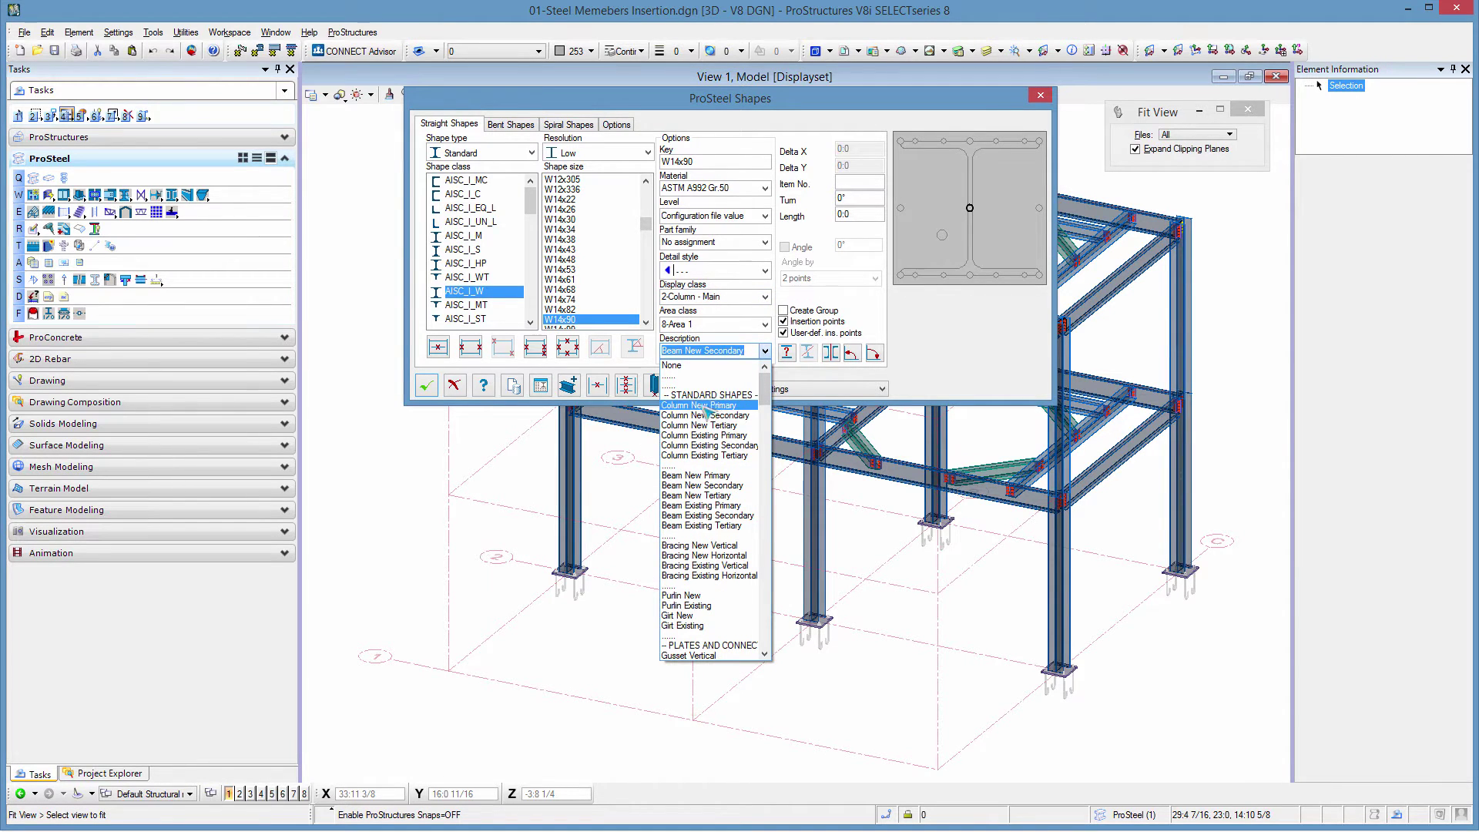
click(714, 406)
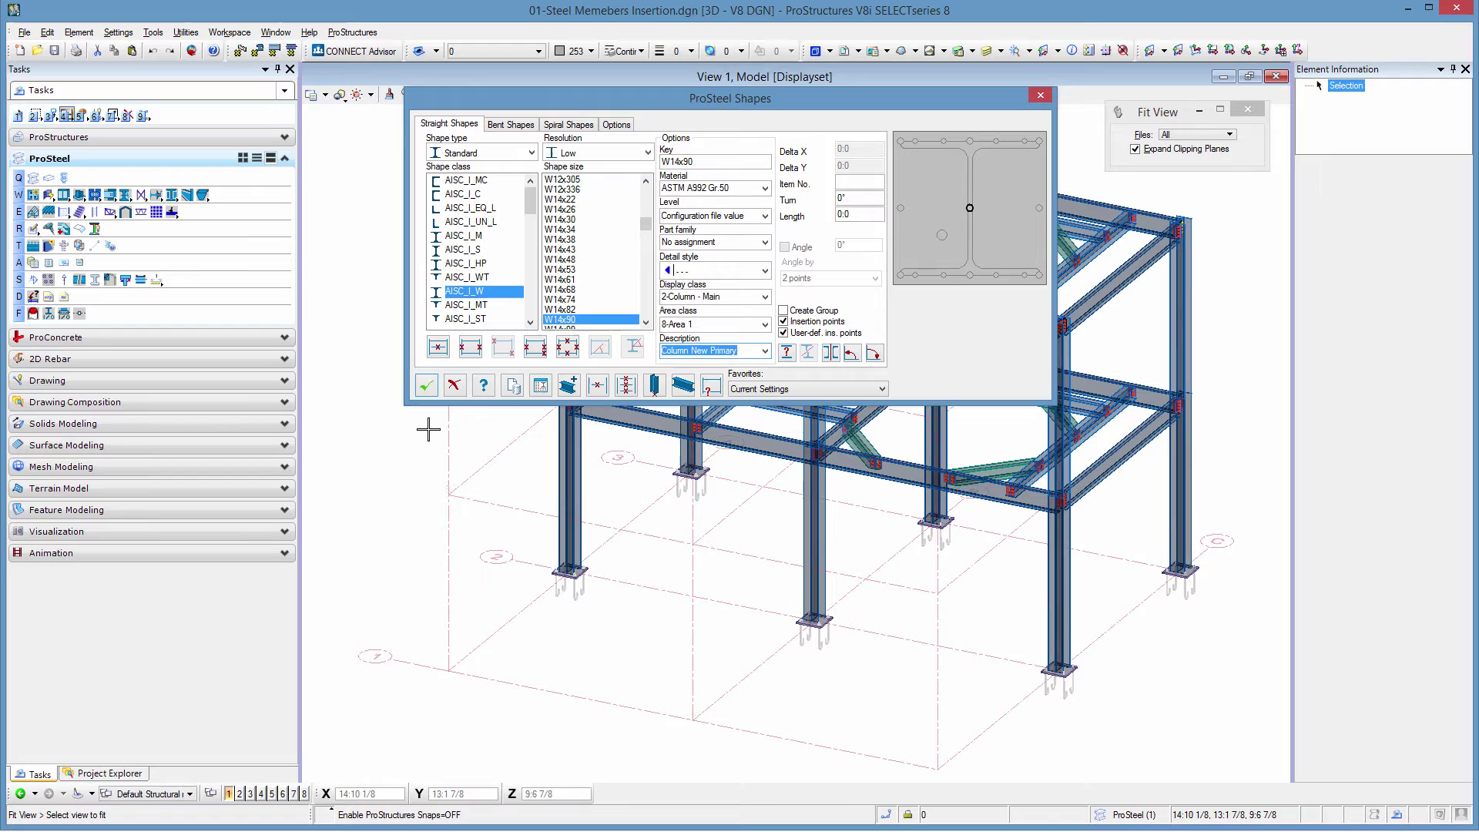
Step: Place two W14x90 columns from base to top at the front grid intersections
click(470, 347)
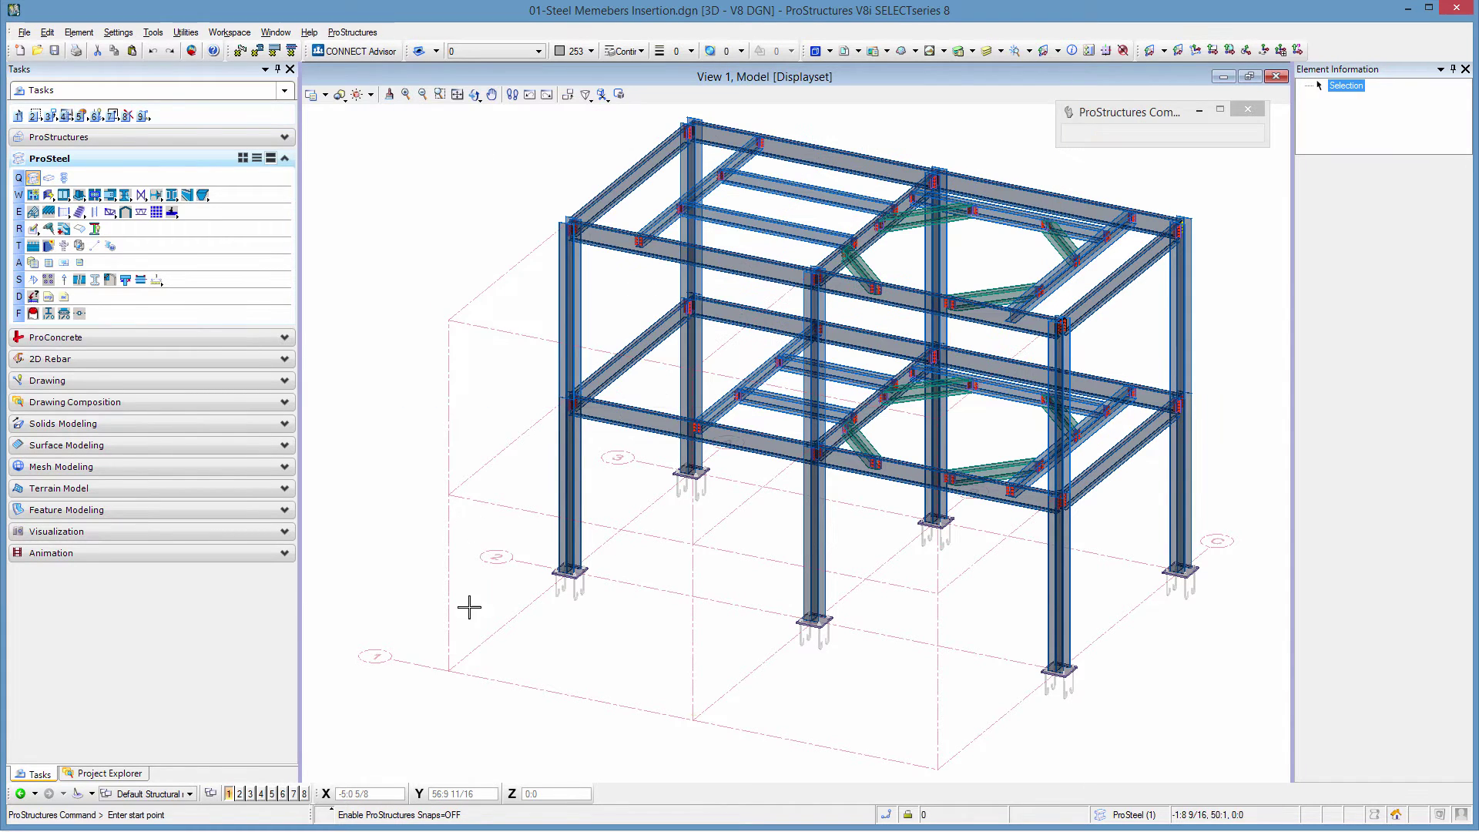
click(449, 671)
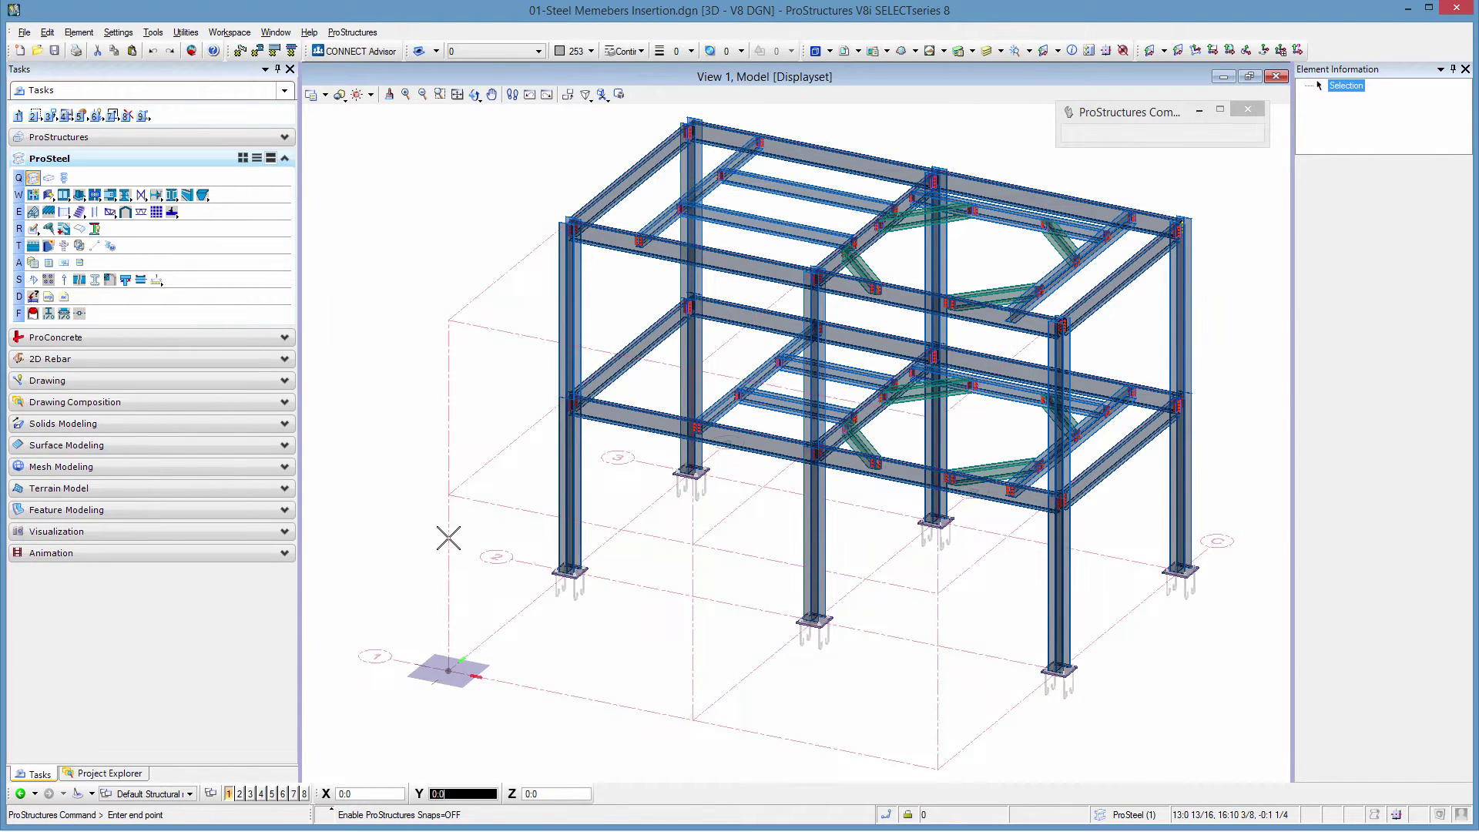
click(449, 493)
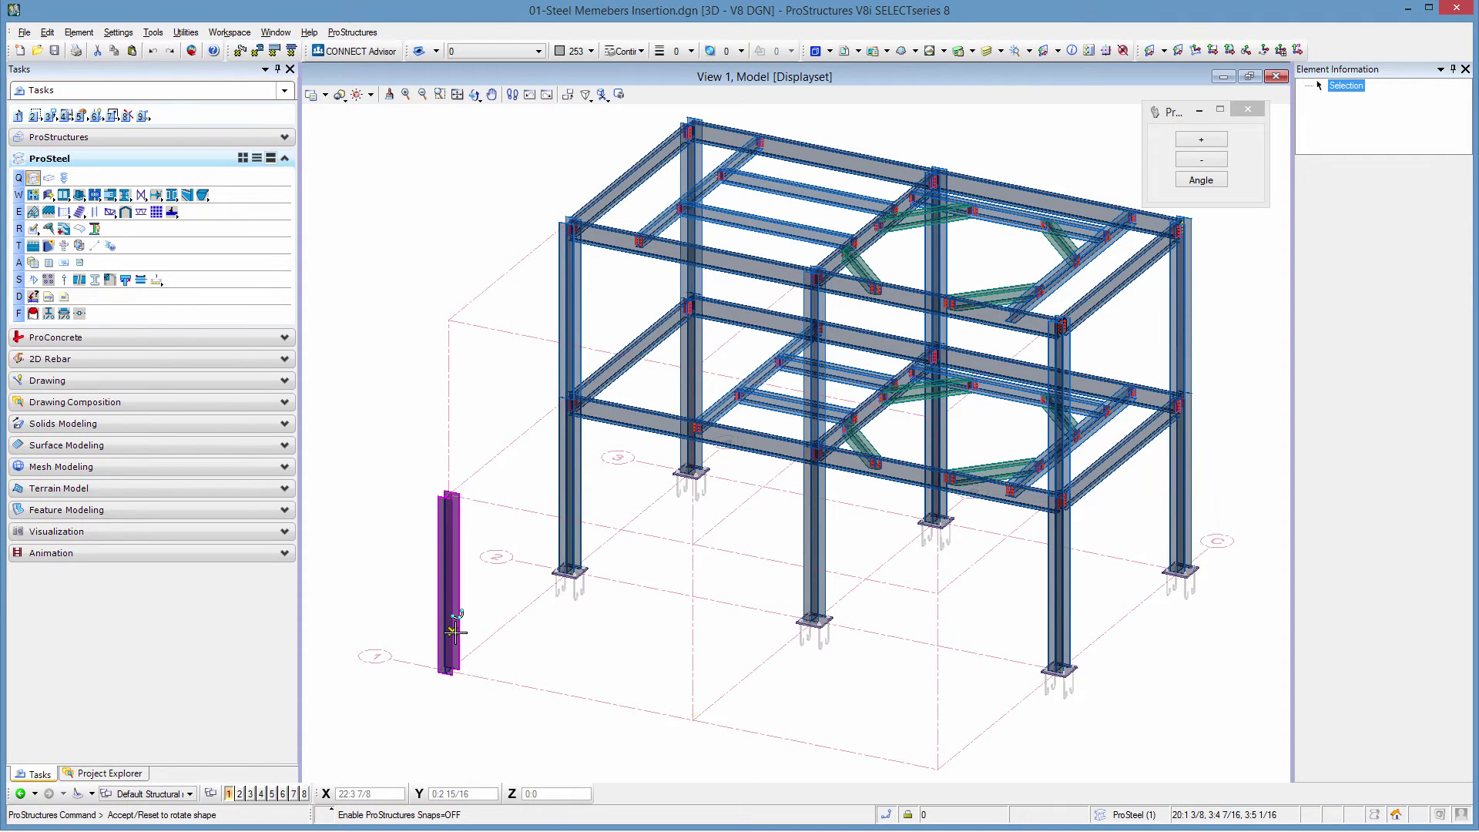
click(582, 645)
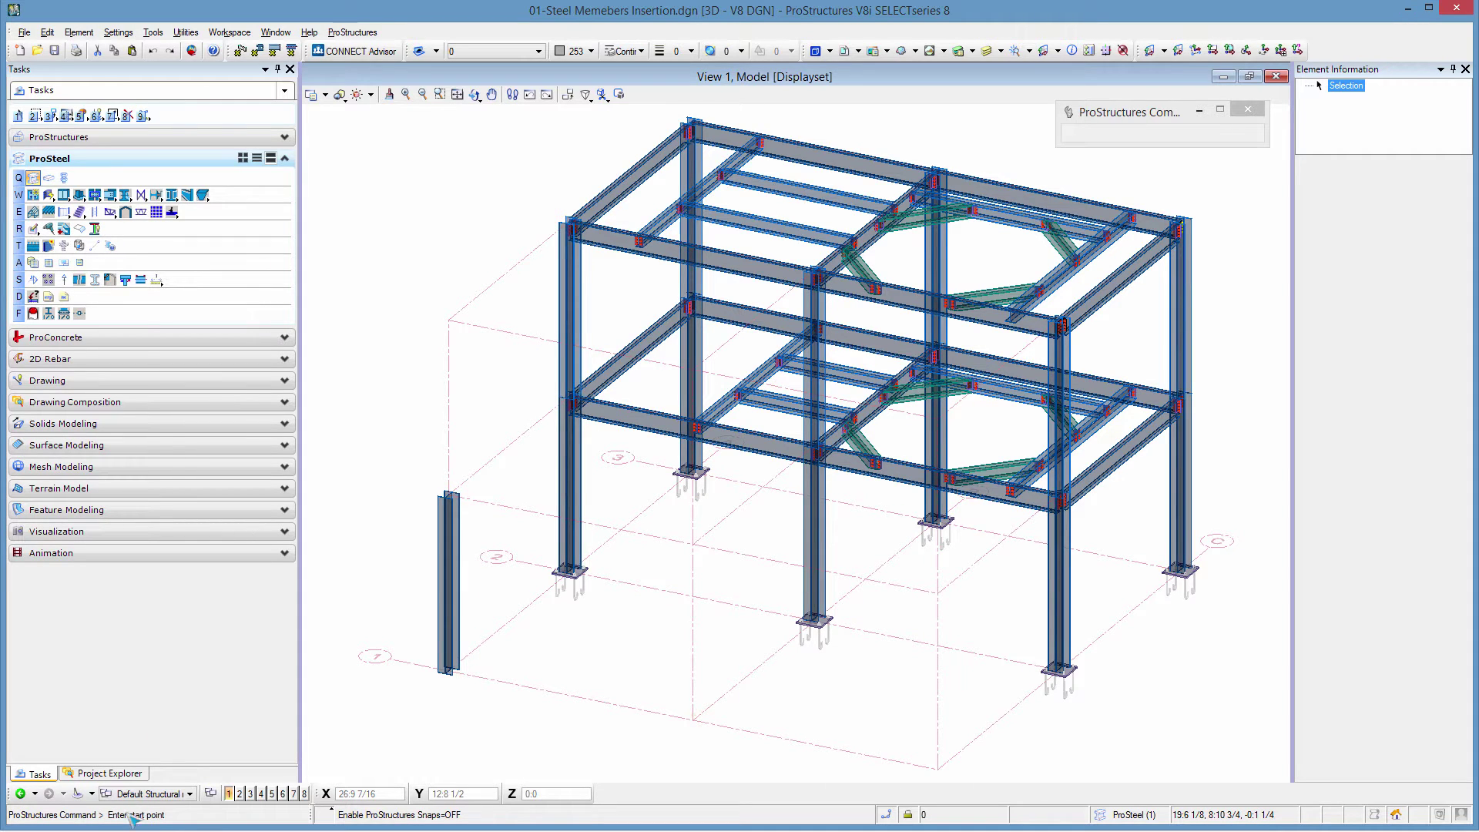
click(693, 719)
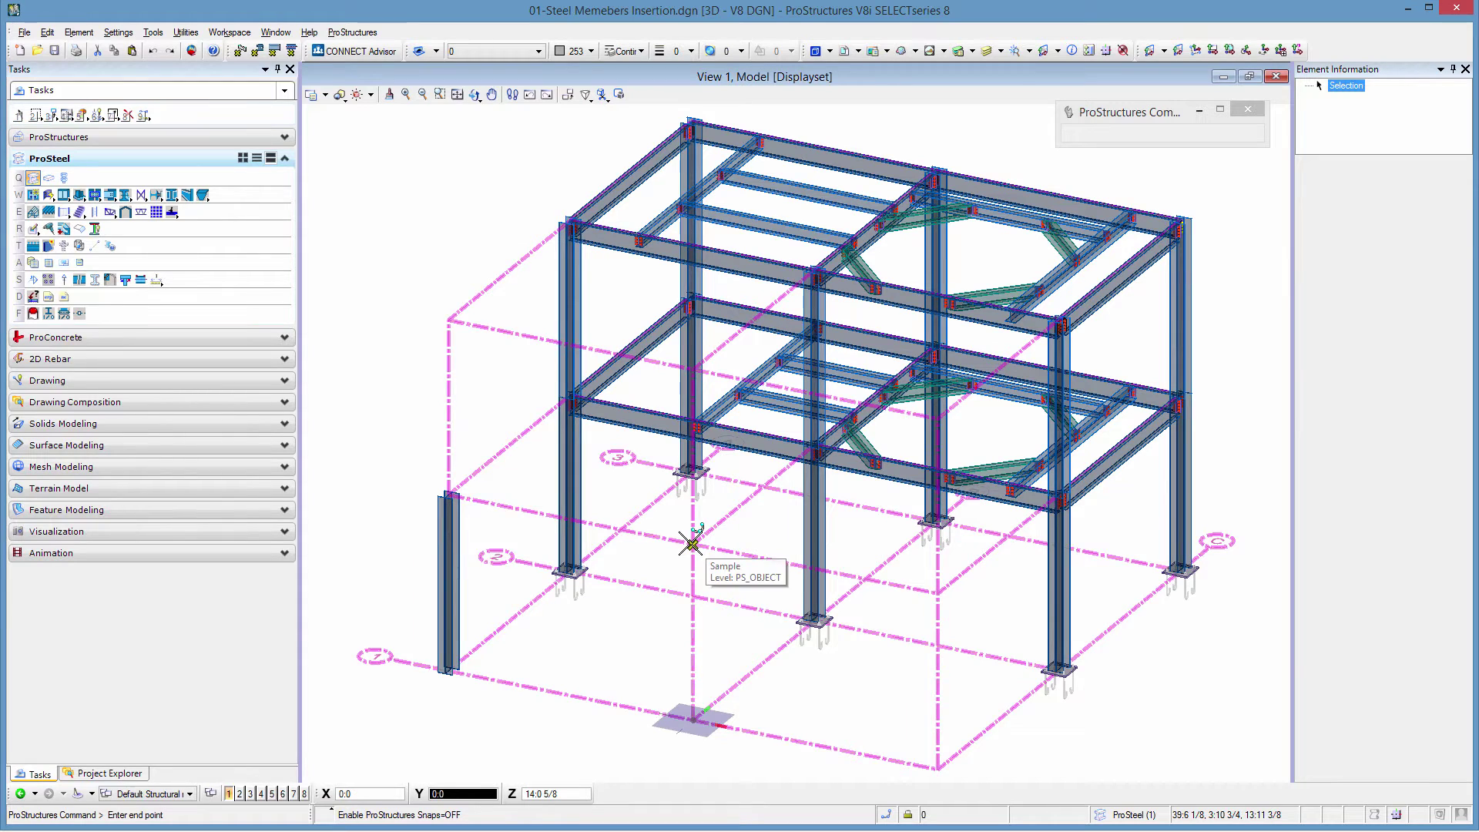
click(691, 543)
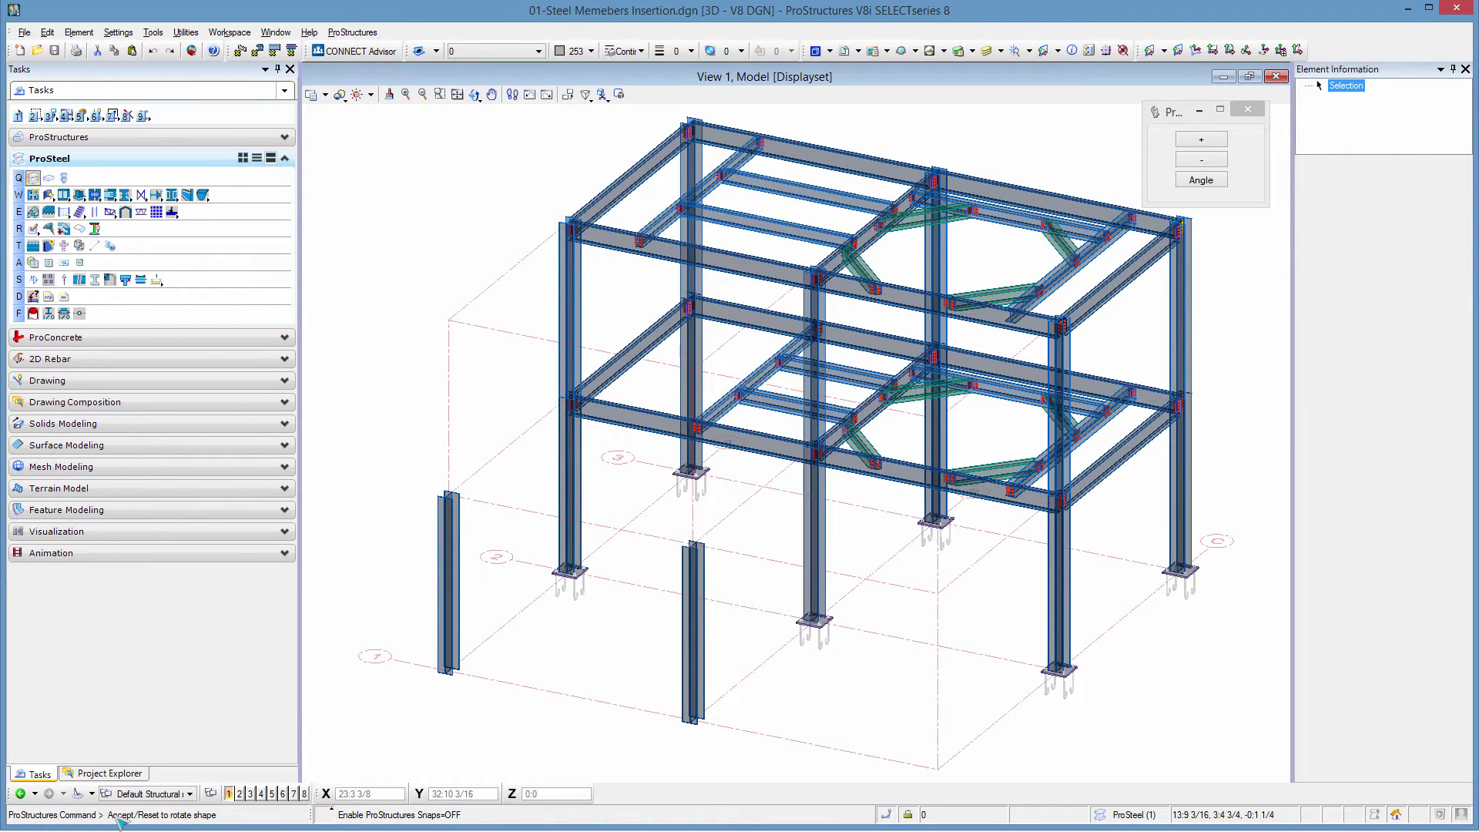
right_click(384, 581)
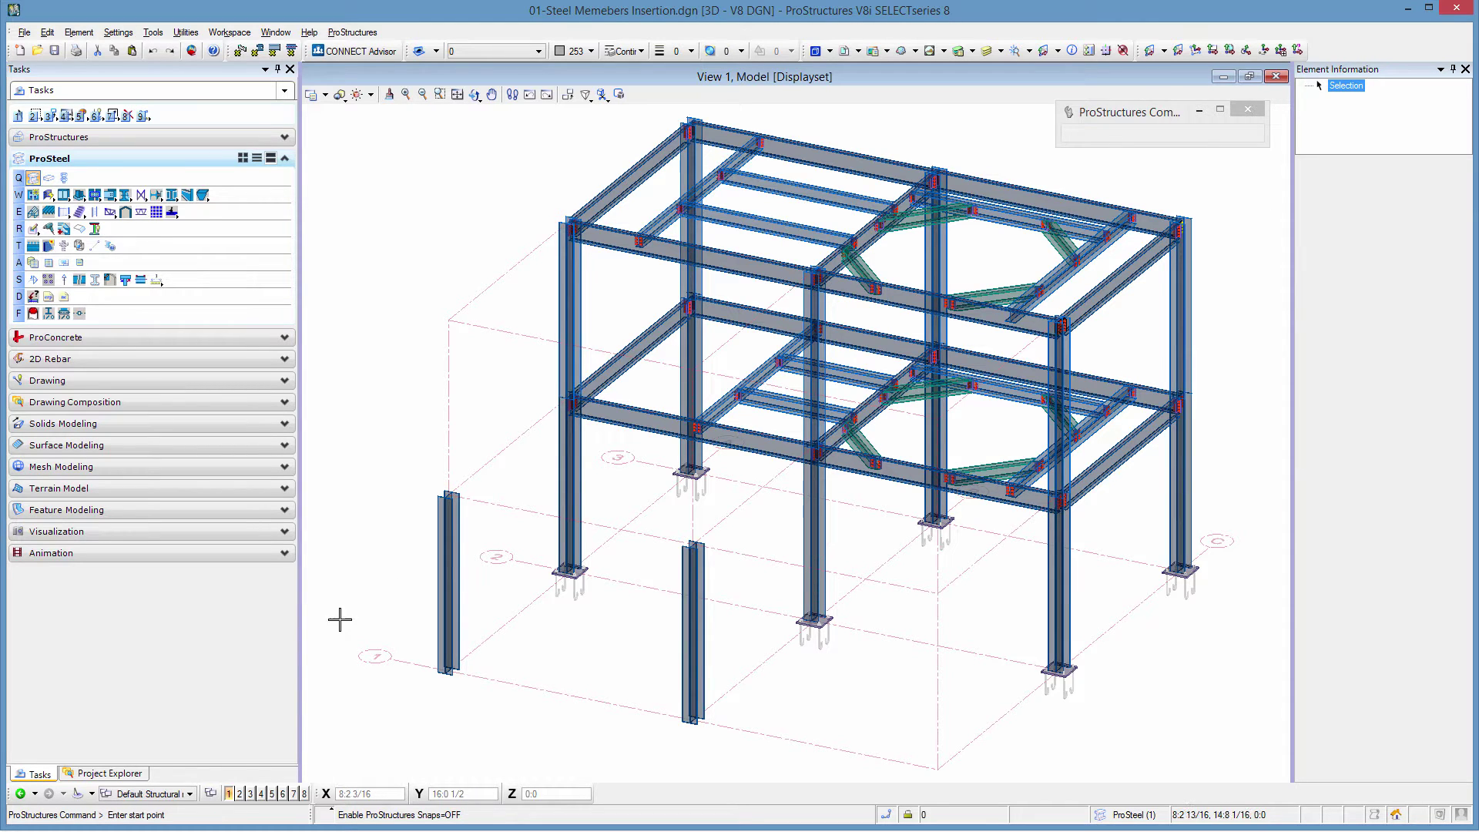
right_click(388, 453)
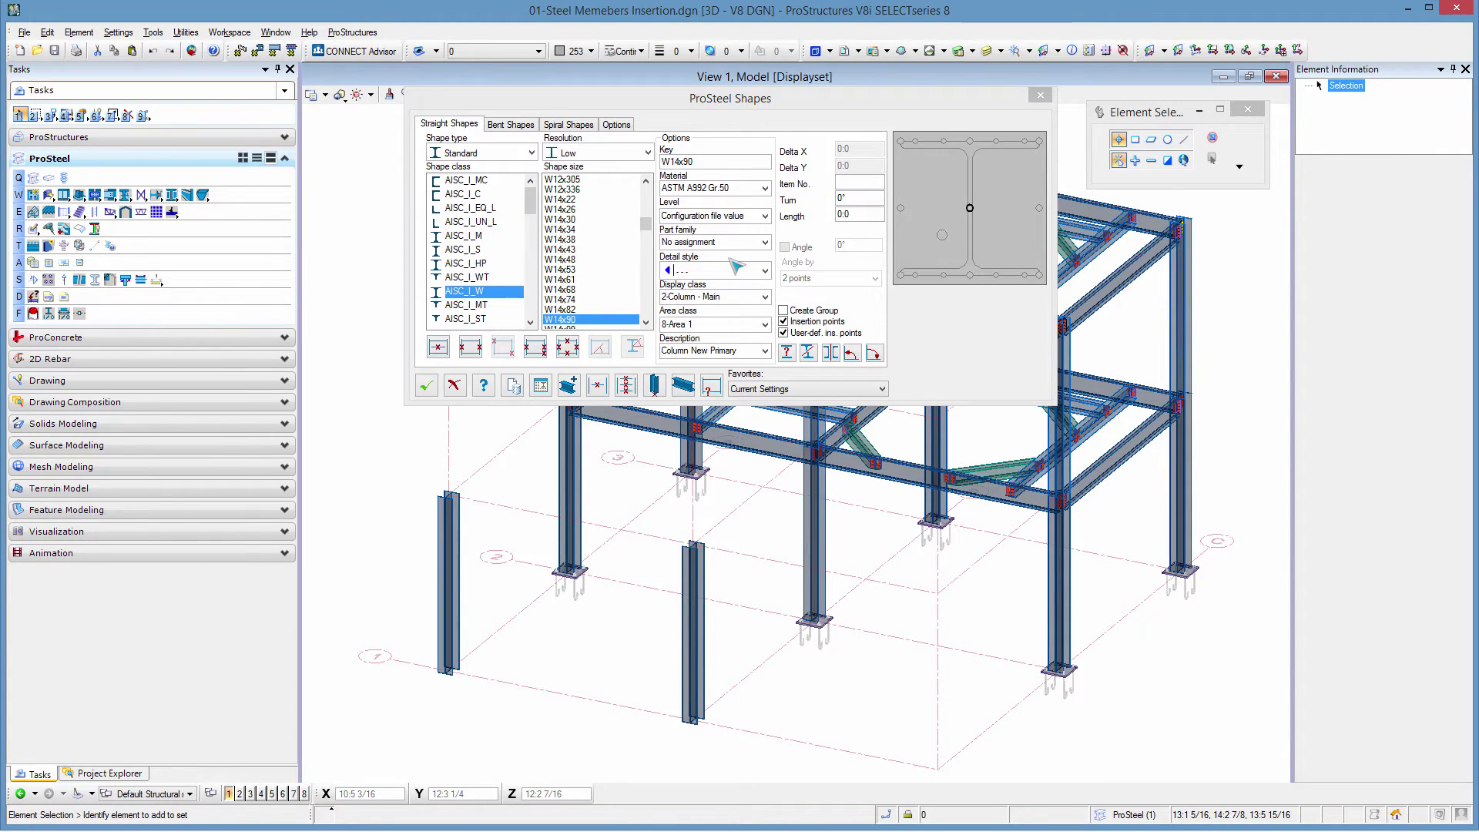
Step: Try section rotations and other shape classes, AISC_I_M M12.5x12.4 and AISC_I_WT WT20x296.5
click(874, 354)
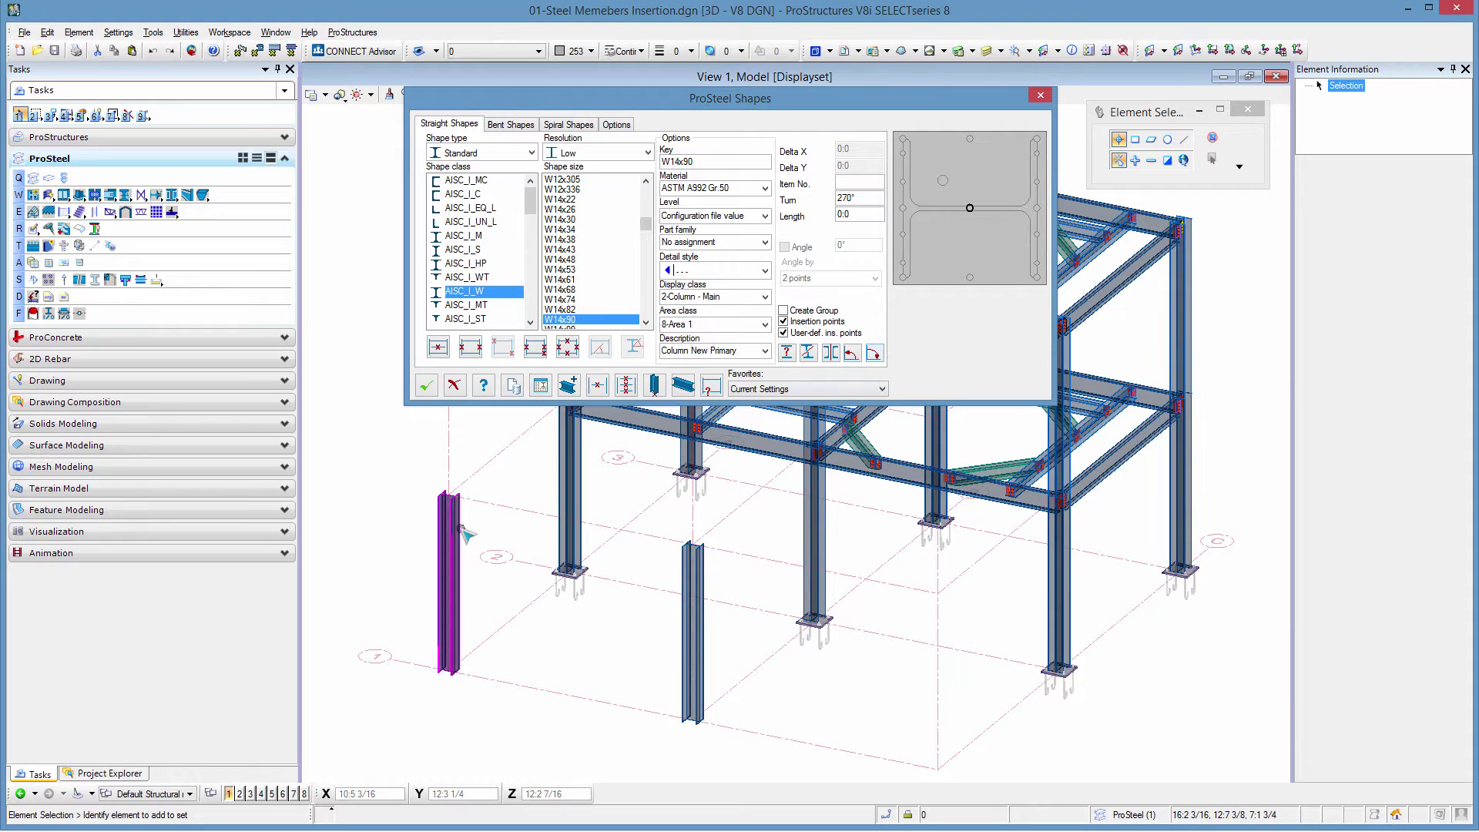
click(853, 354)
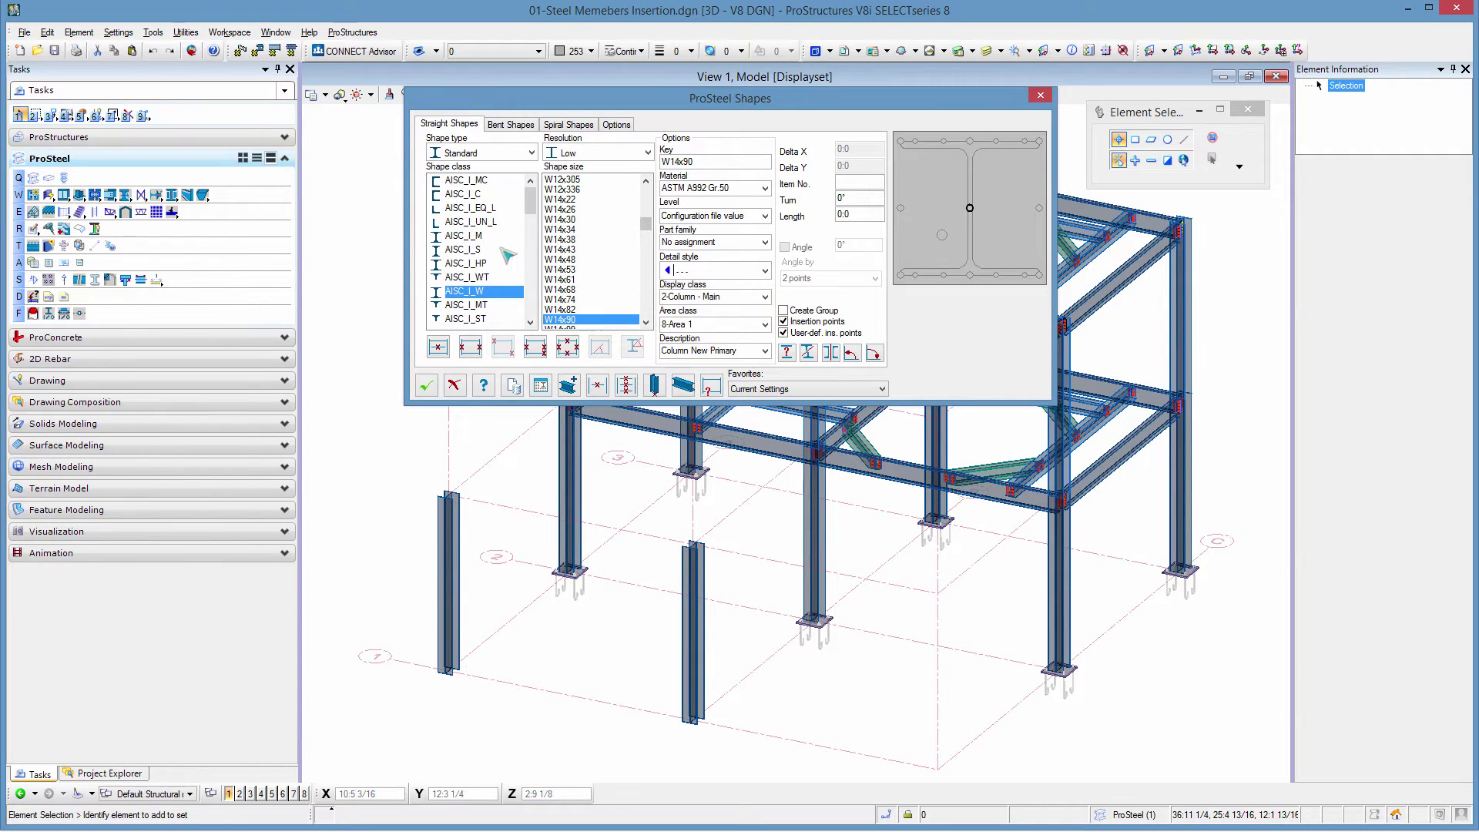
click(465, 235)
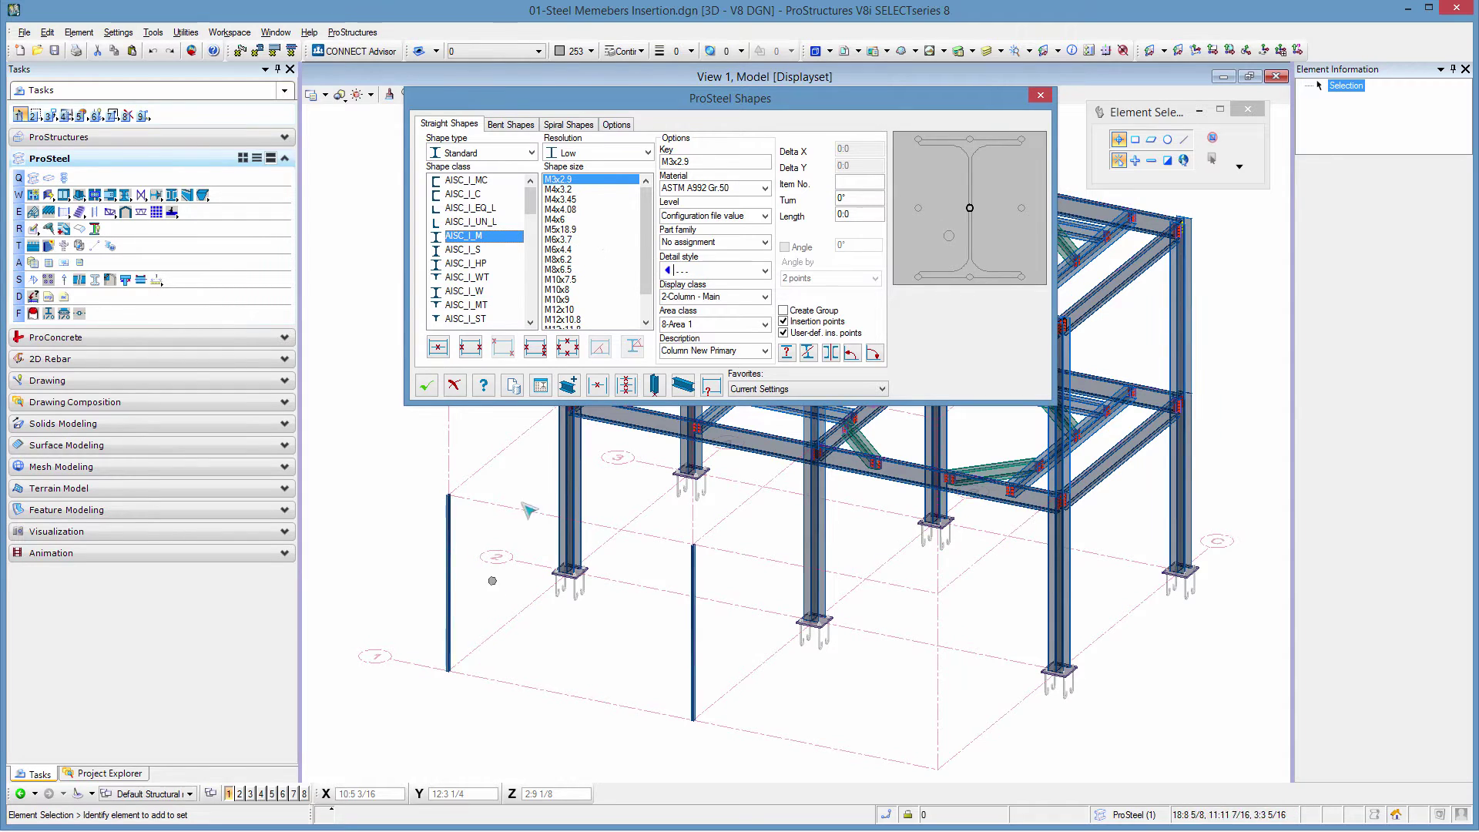
scroll(635, 235, down, 2)
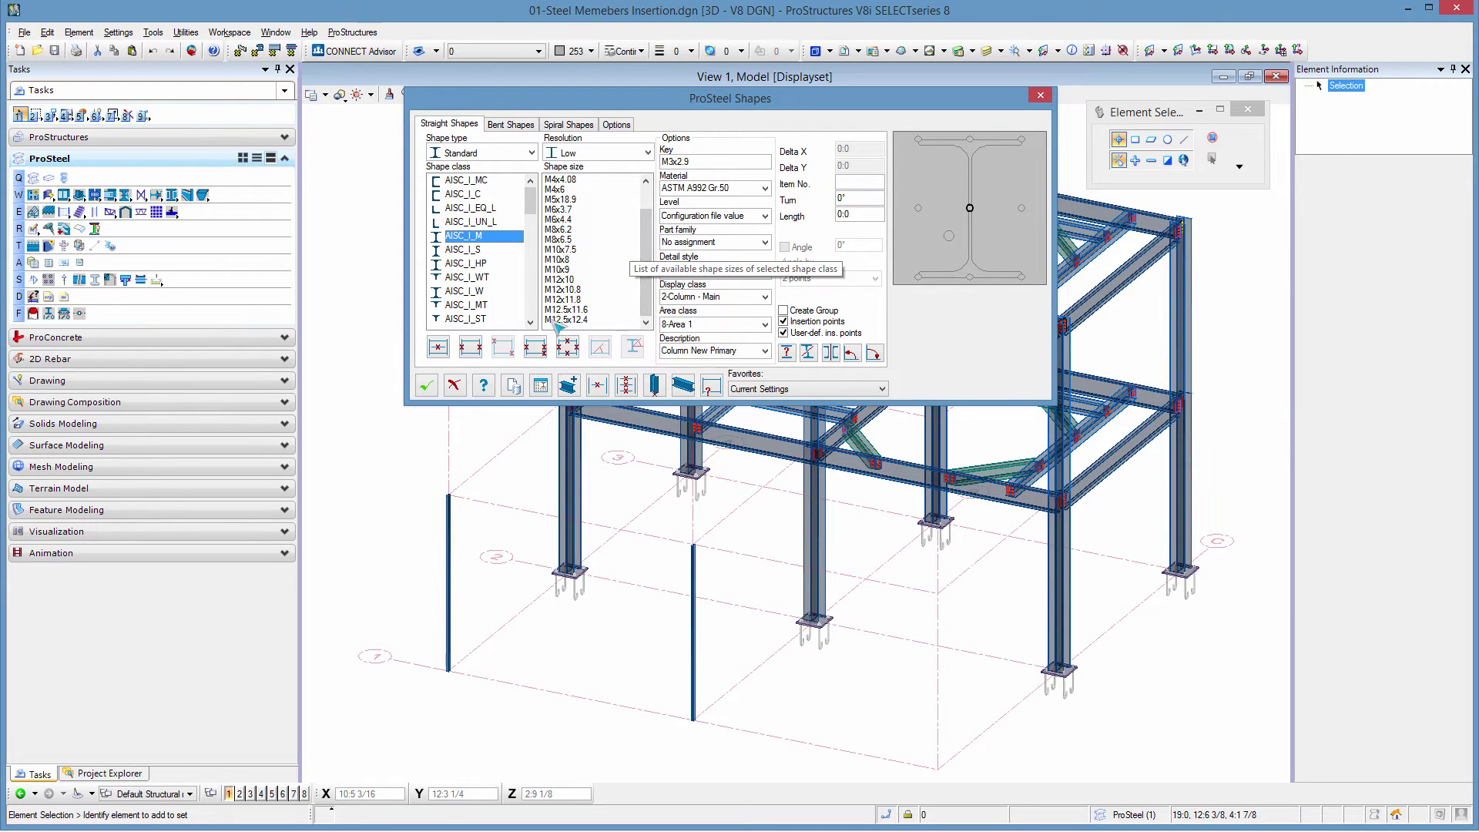
click(558, 319)
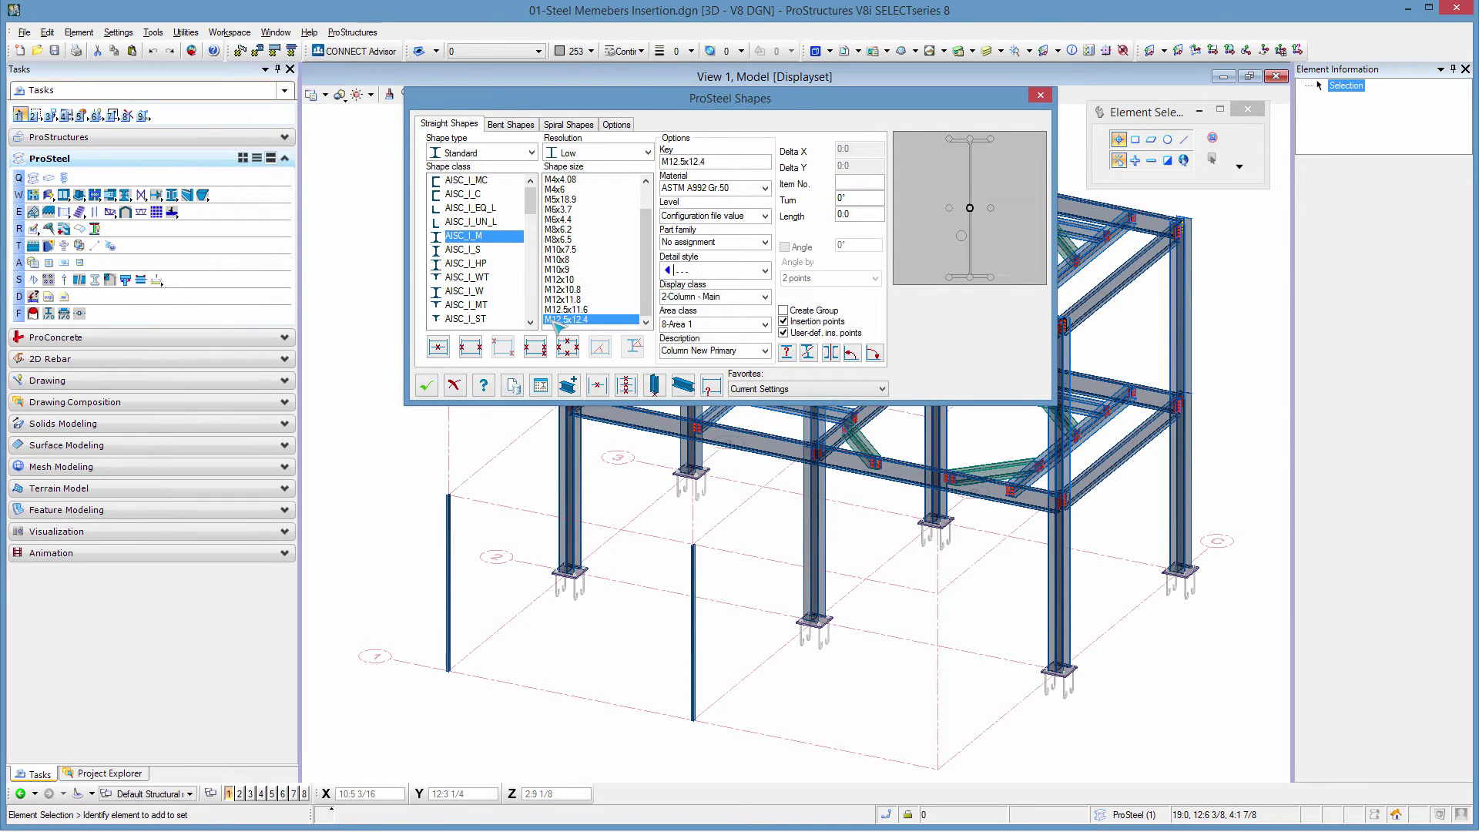
click(472, 277)
click(561, 289)
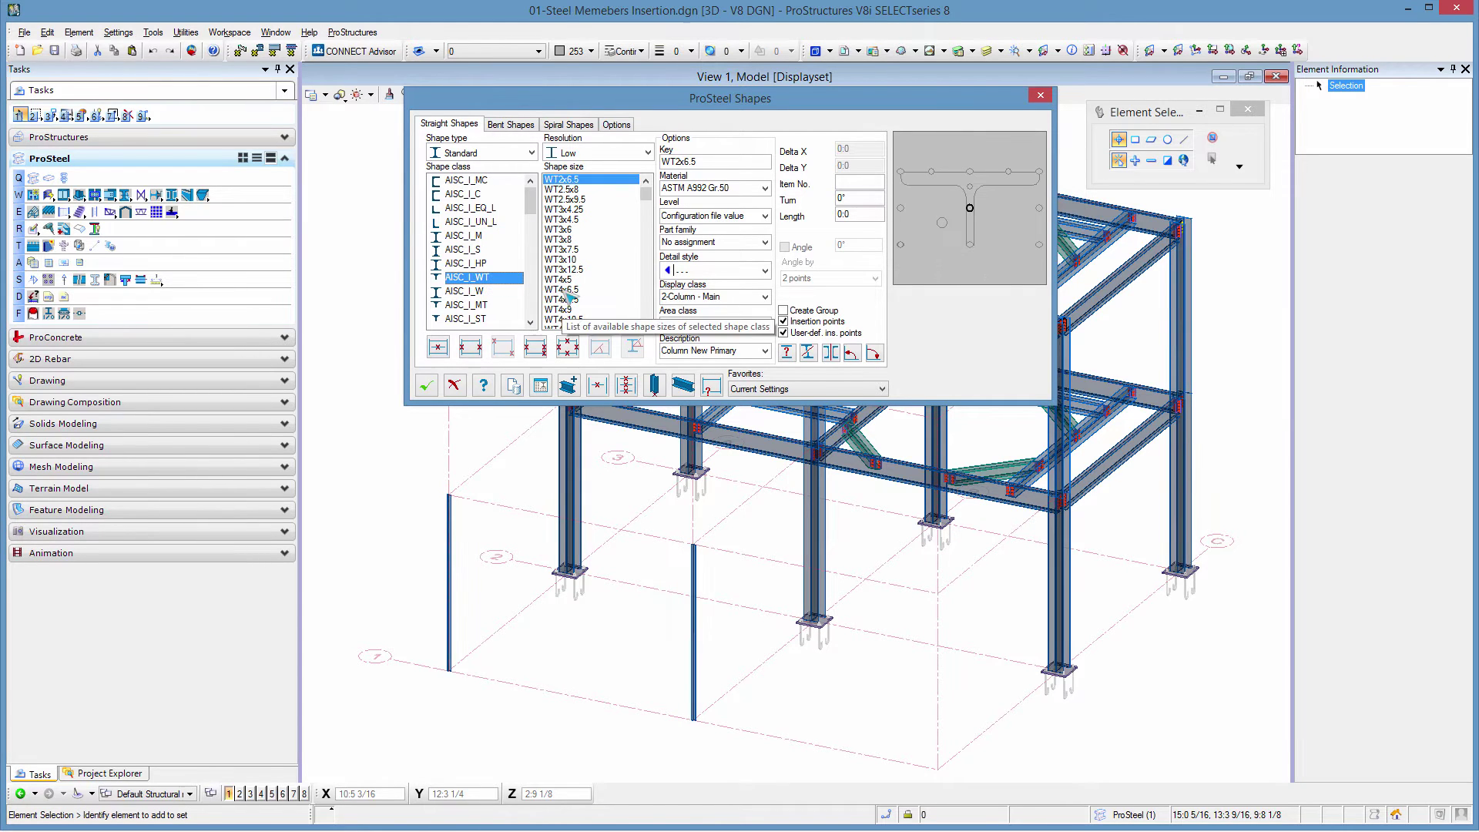
scroll(583, 282, down, 20)
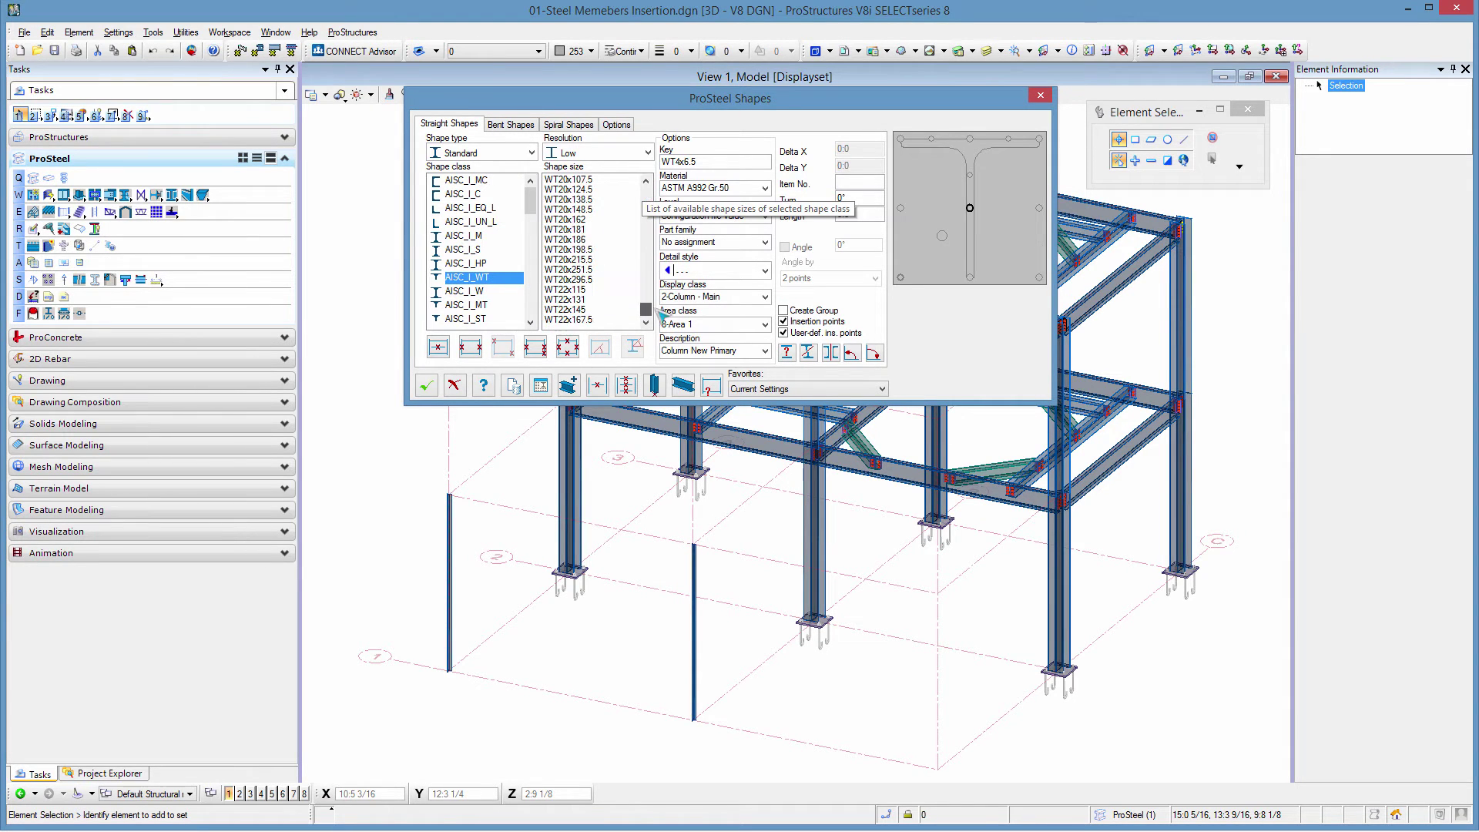
click(570, 318)
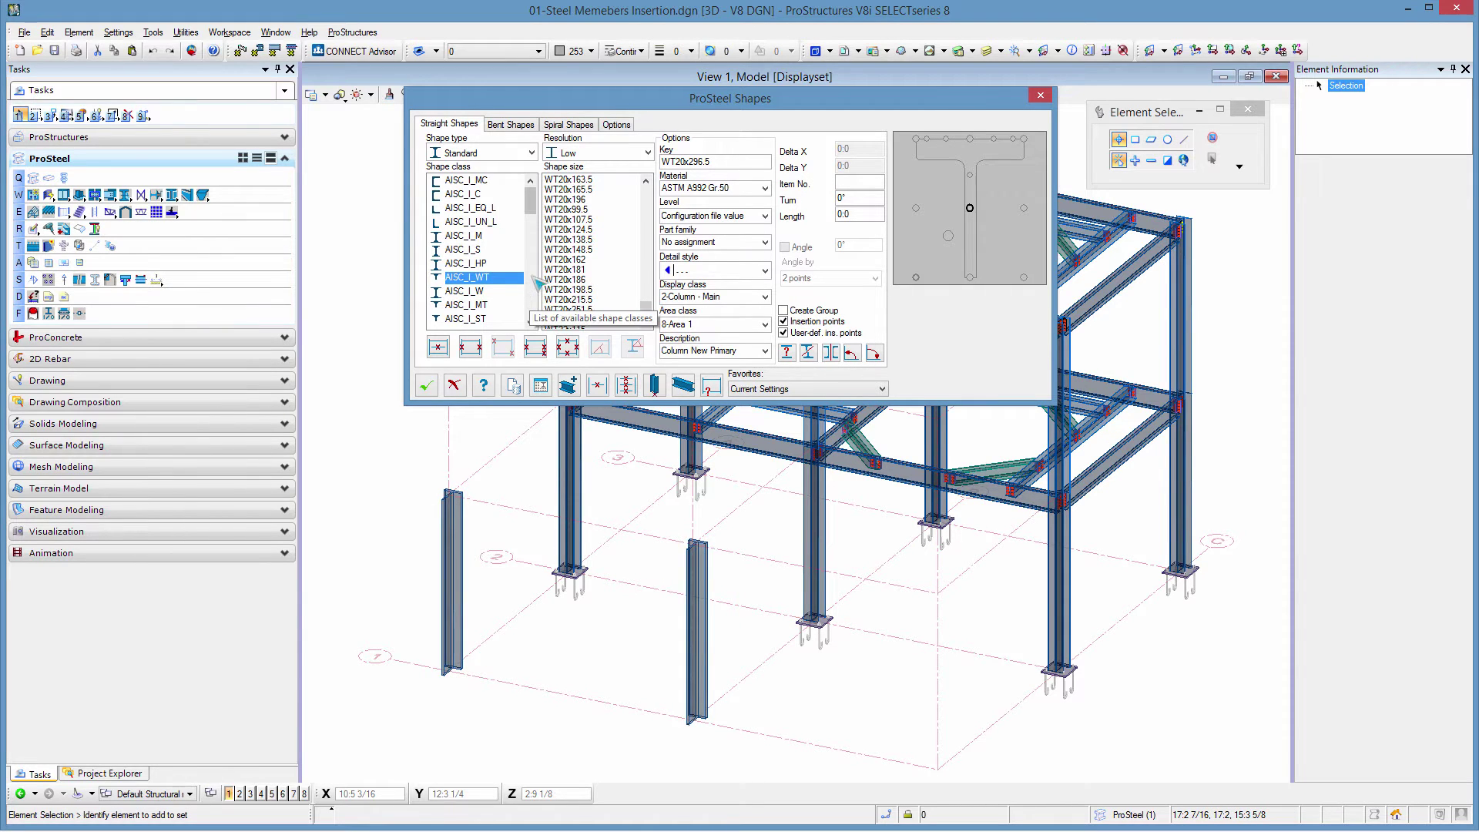
Step: Return to AISC_I_W and accept W14x90 as the front column shape
click(471, 291)
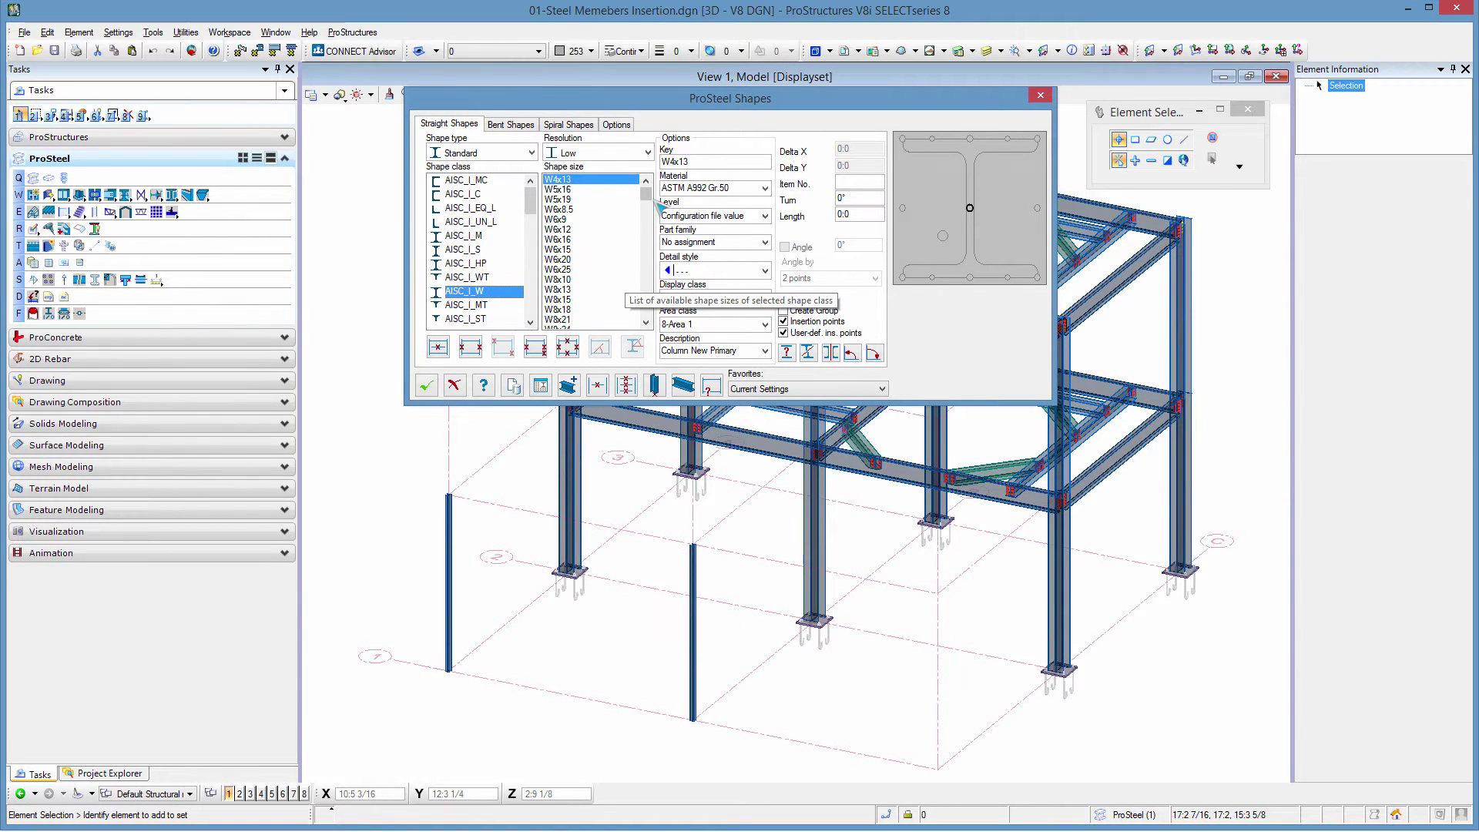
scroll(650, 218, down, 1)
scroll(651, 218, down, 15)
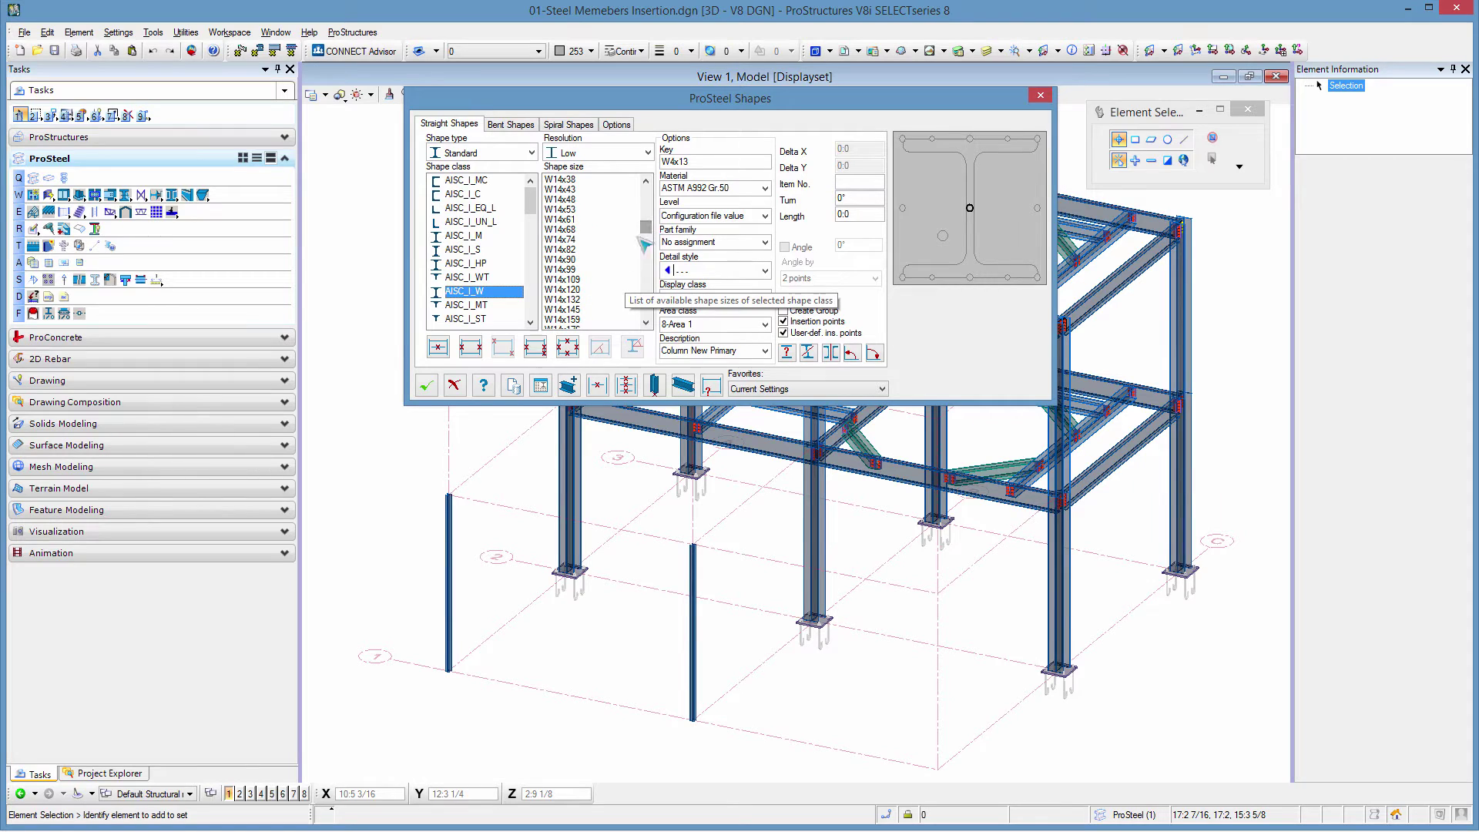
click(570, 259)
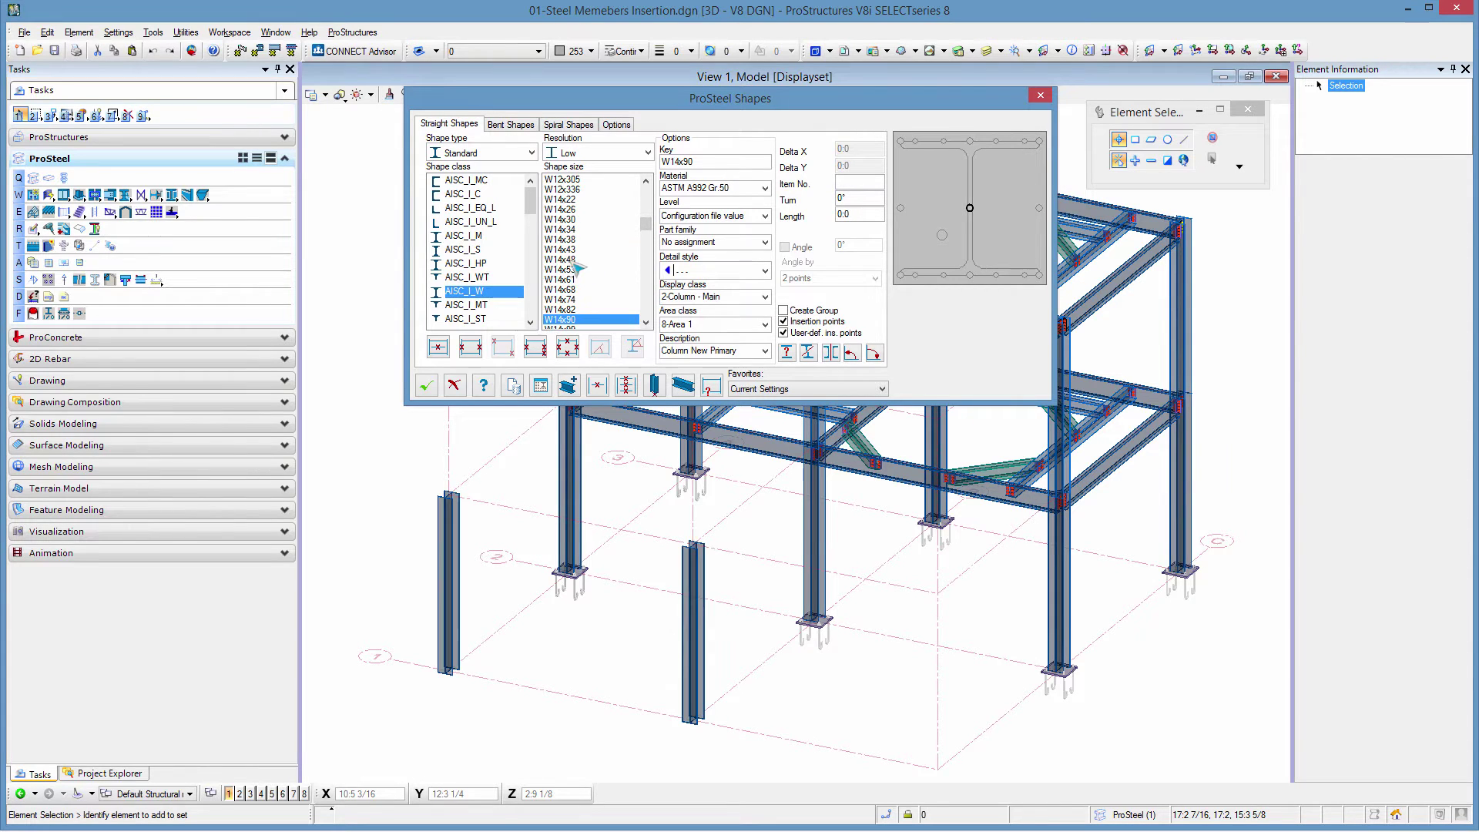
click(808, 354)
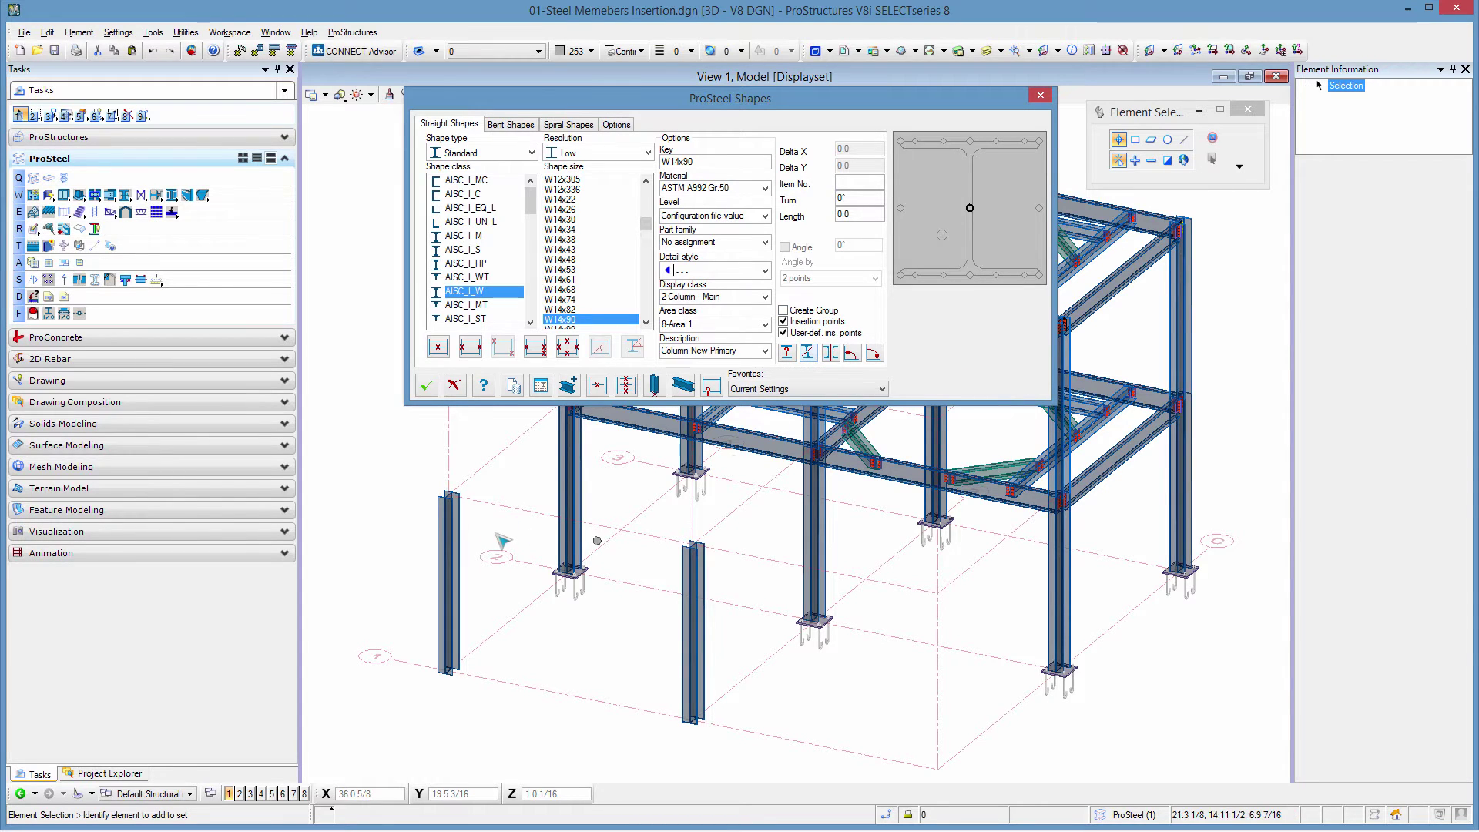
Step: Turn on ProStructures snaps and choose W18x35 with a top-centre insertion point
click(241, 54)
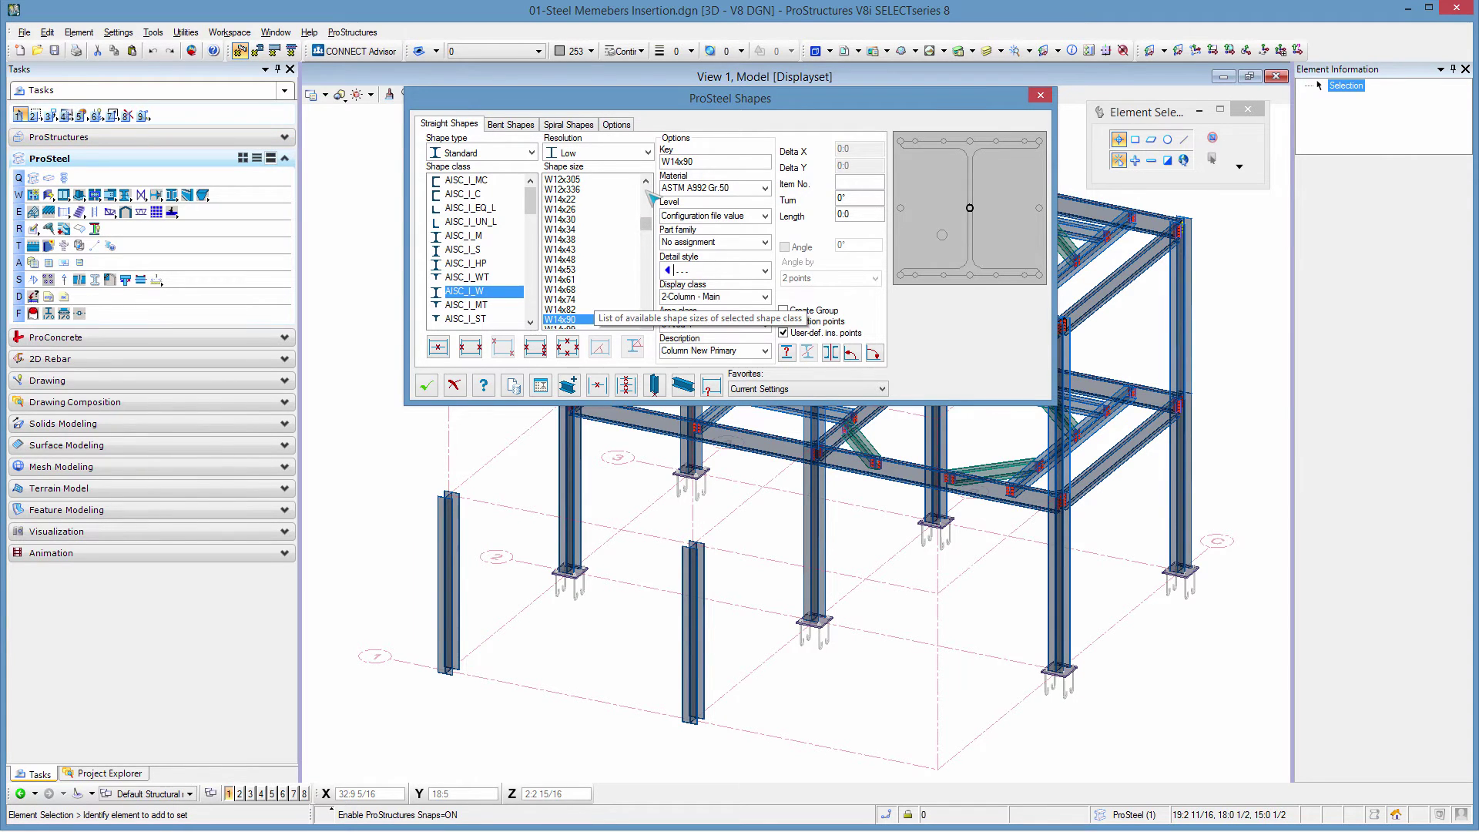
scroll(652, 199, up, 9)
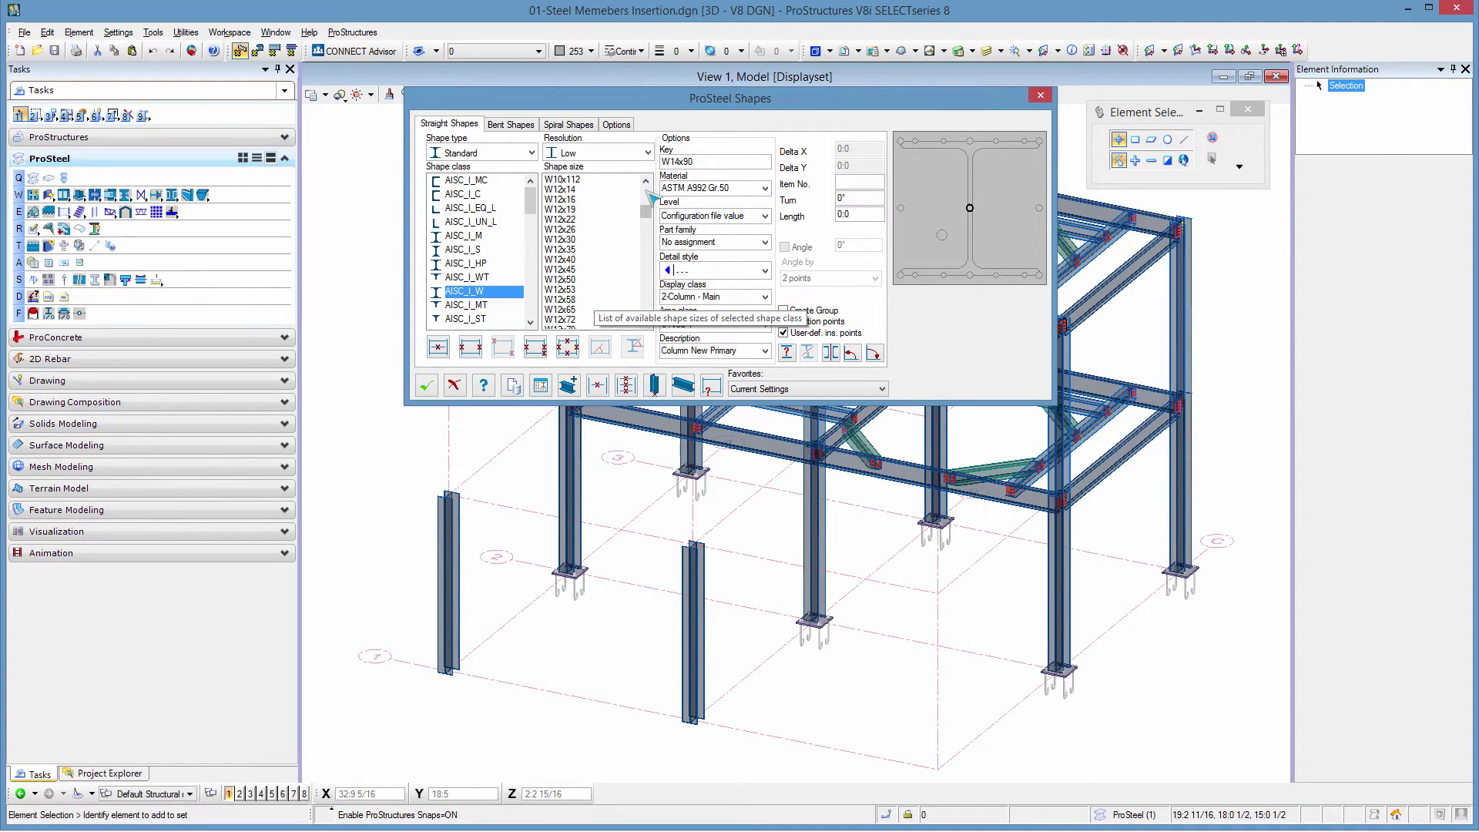
drag(648, 207, 646, 246)
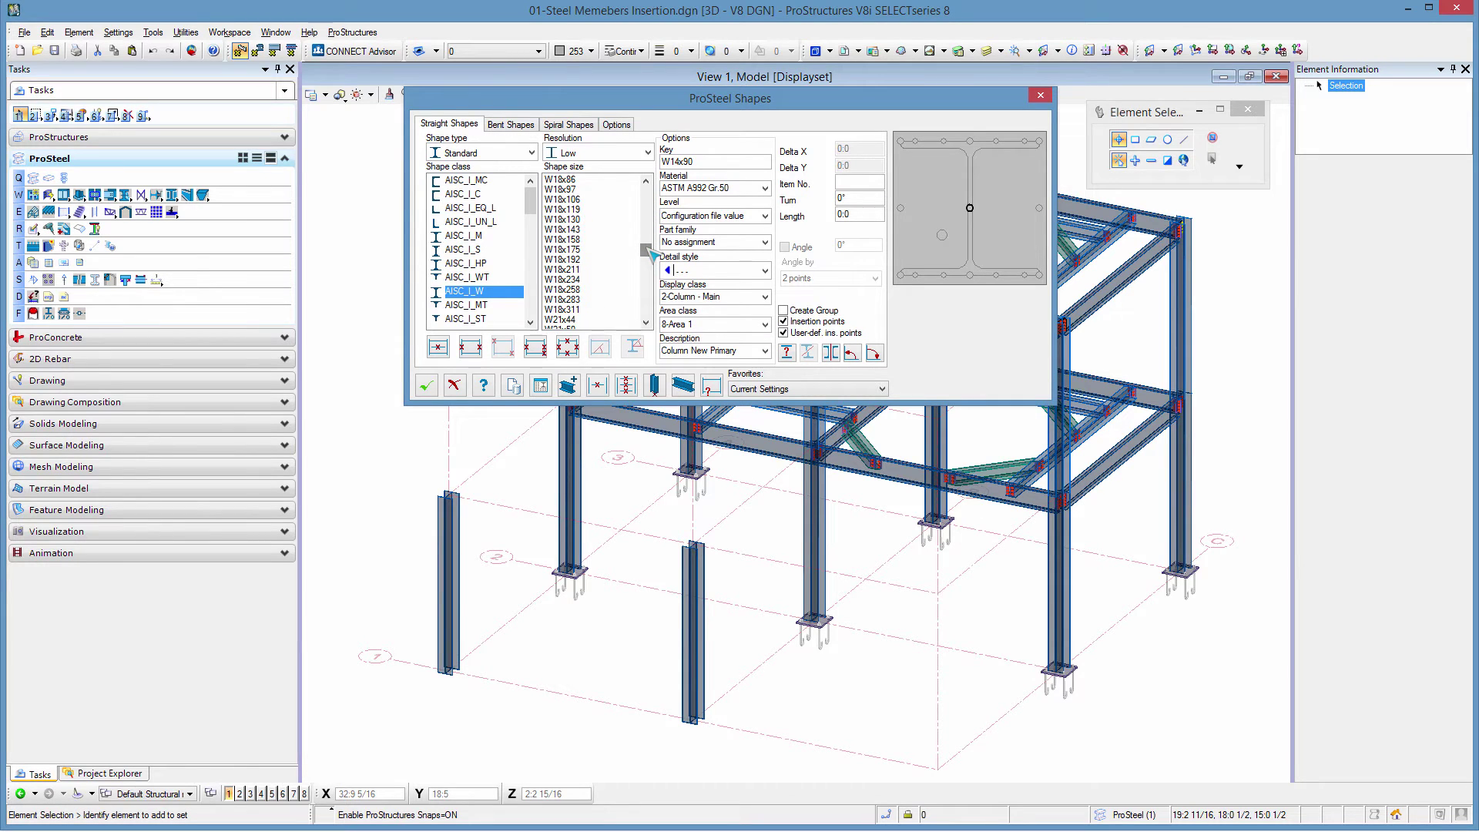
click(647, 231)
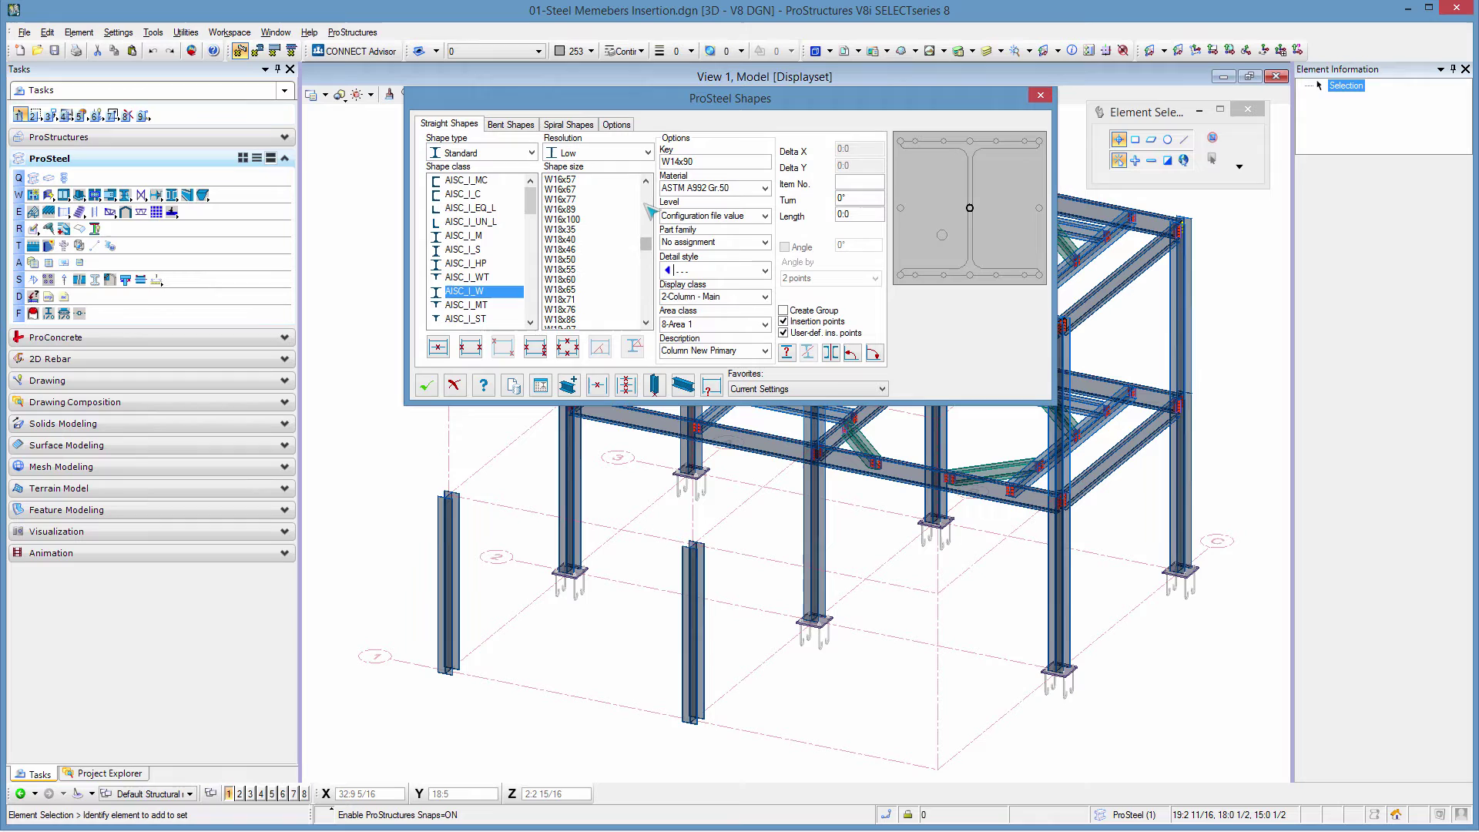
click(565, 230)
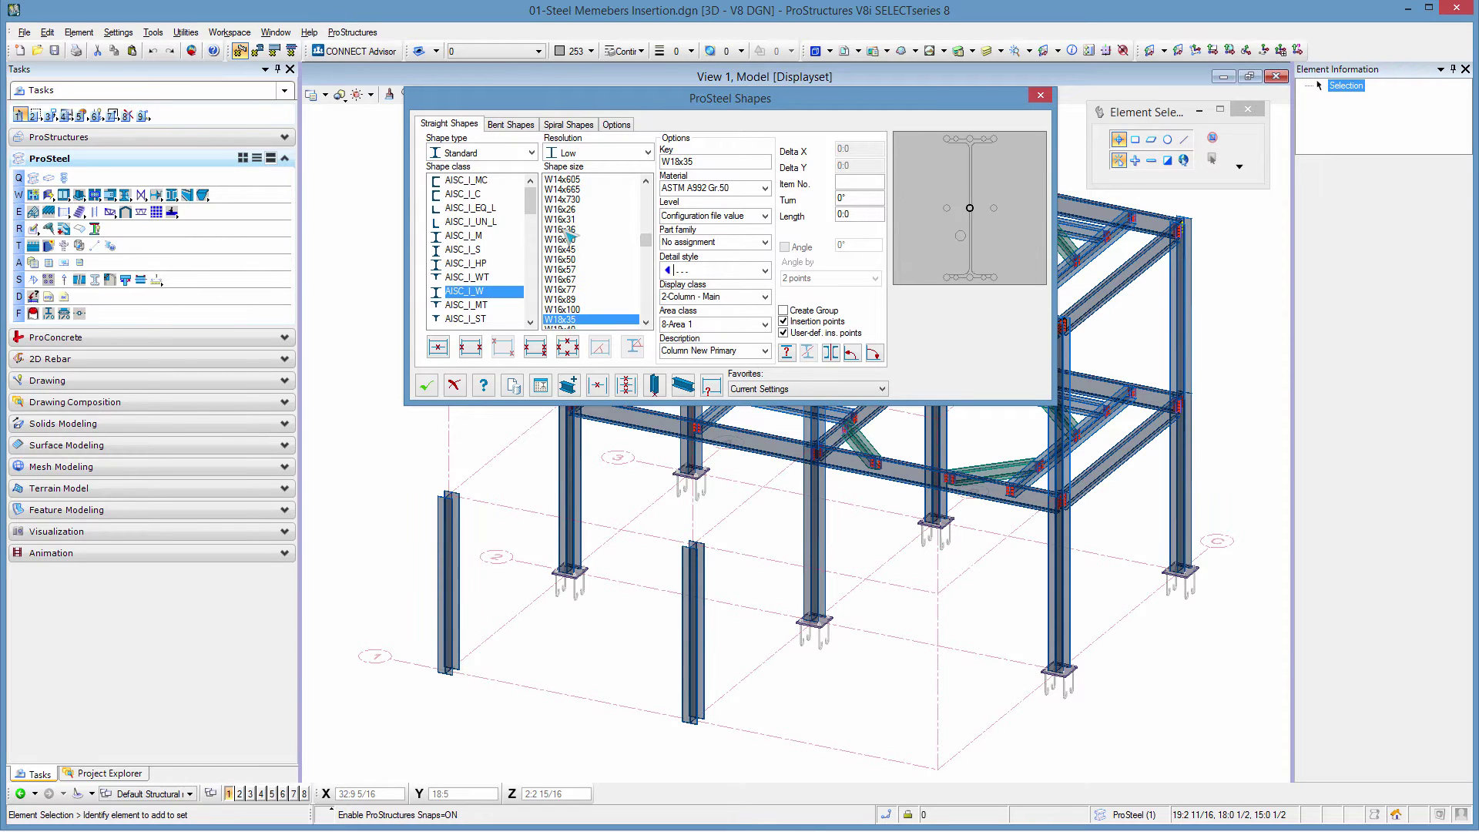
click(971, 140)
Step: Set display class 6-Beam - Main and description Beam New Primary
click(766, 297)
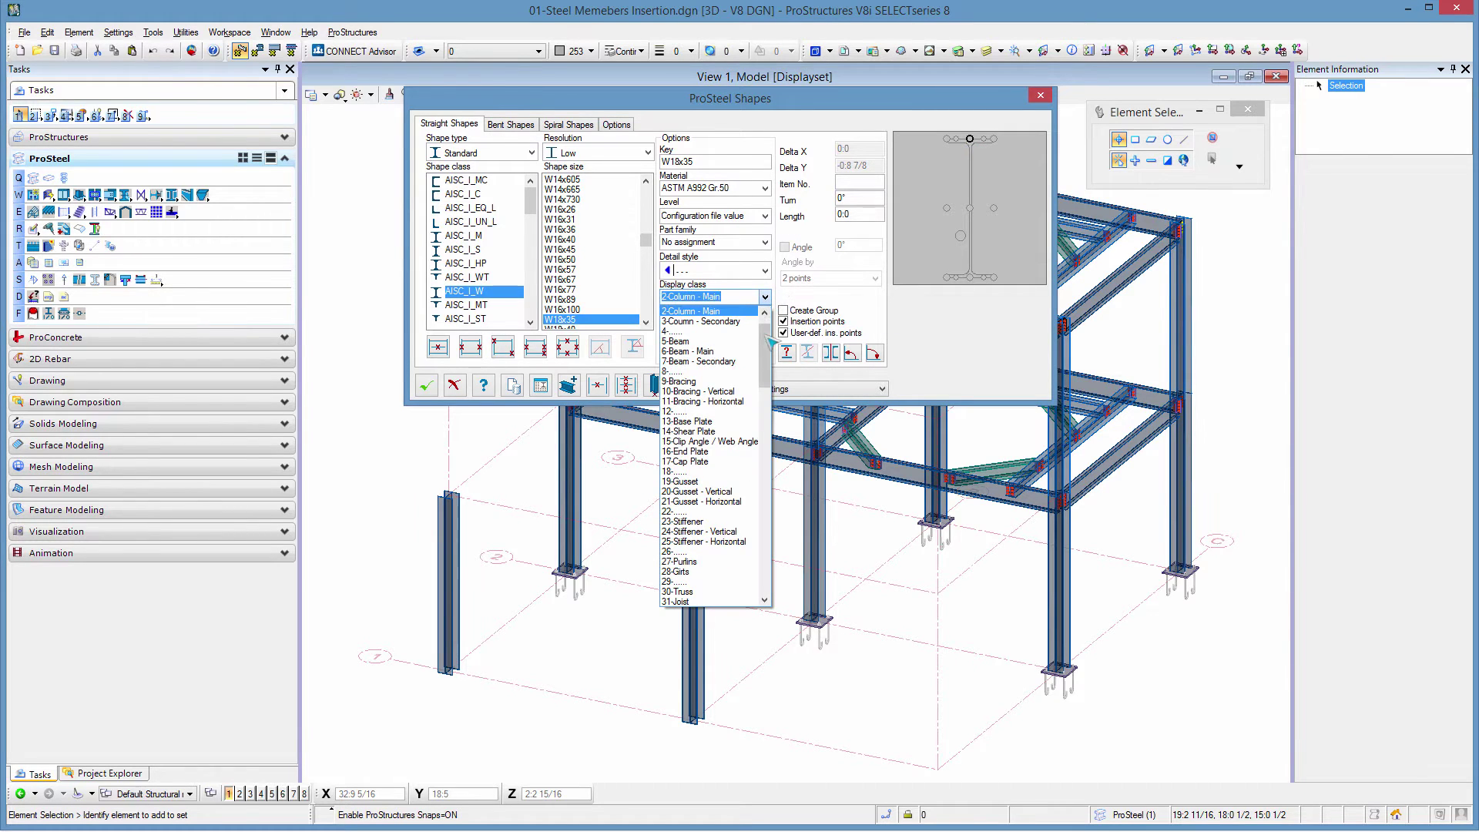
click(709, 351)
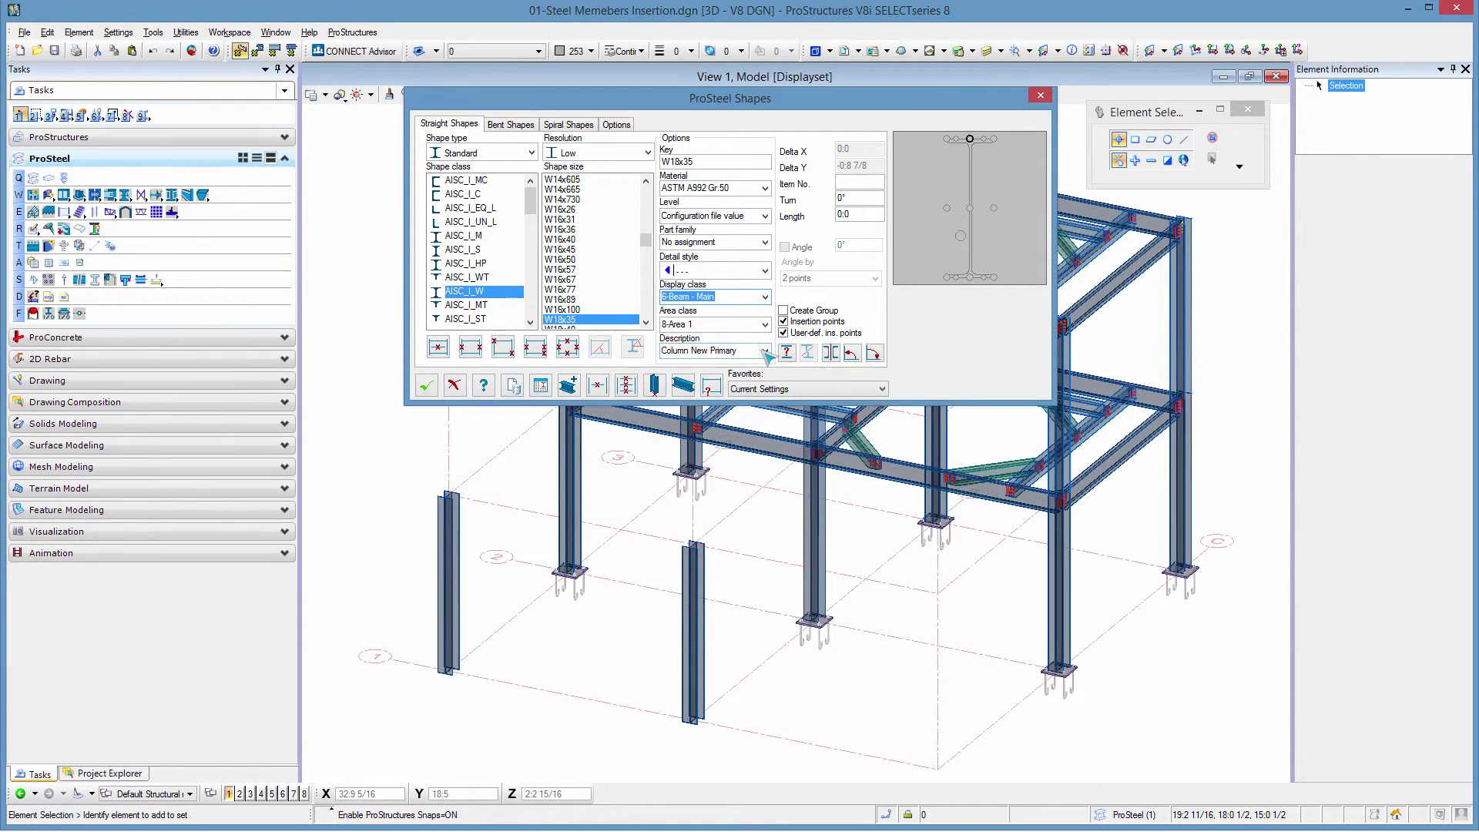
click(765, 352)
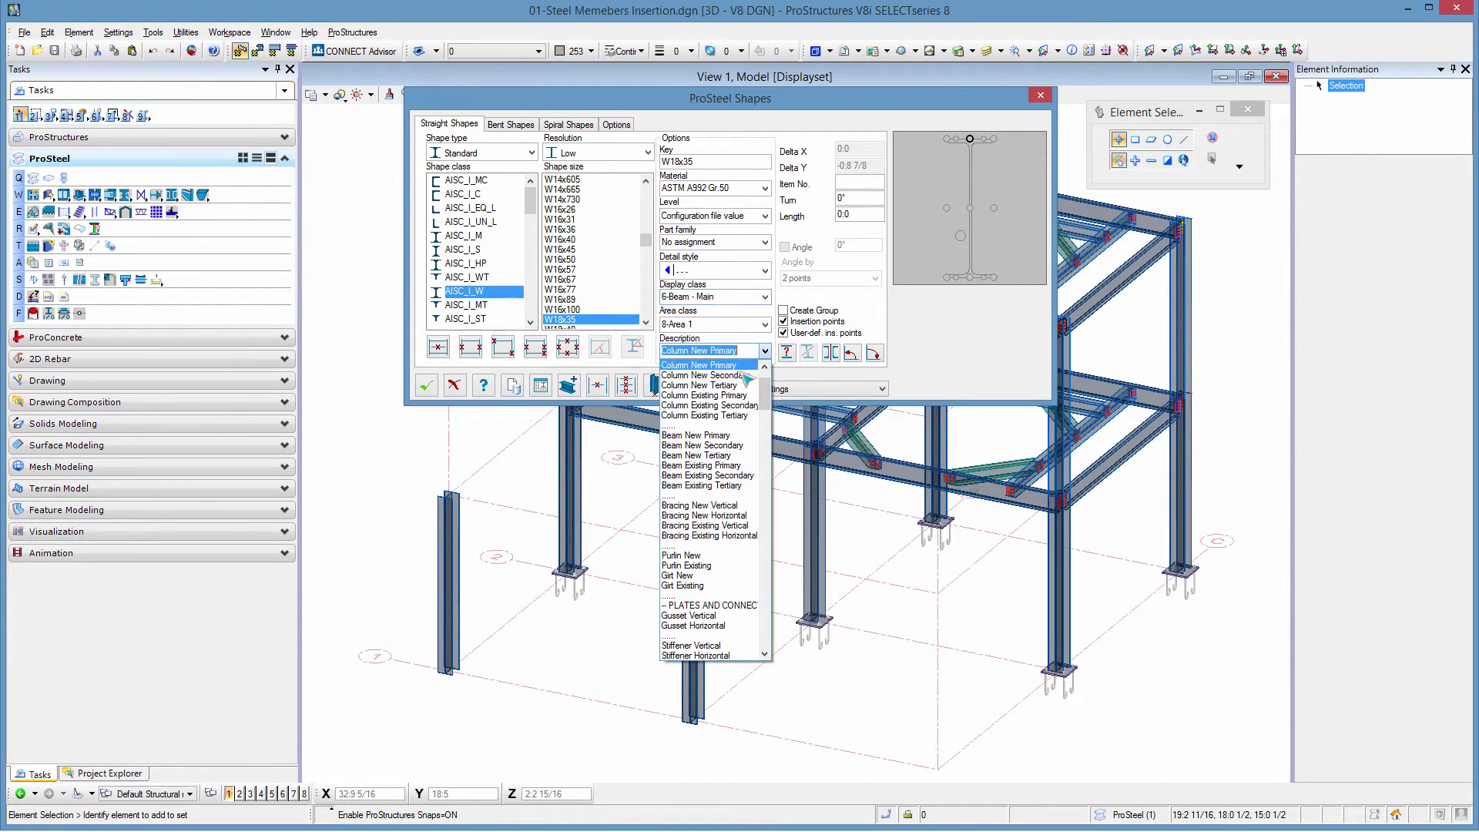
click(701, 436)
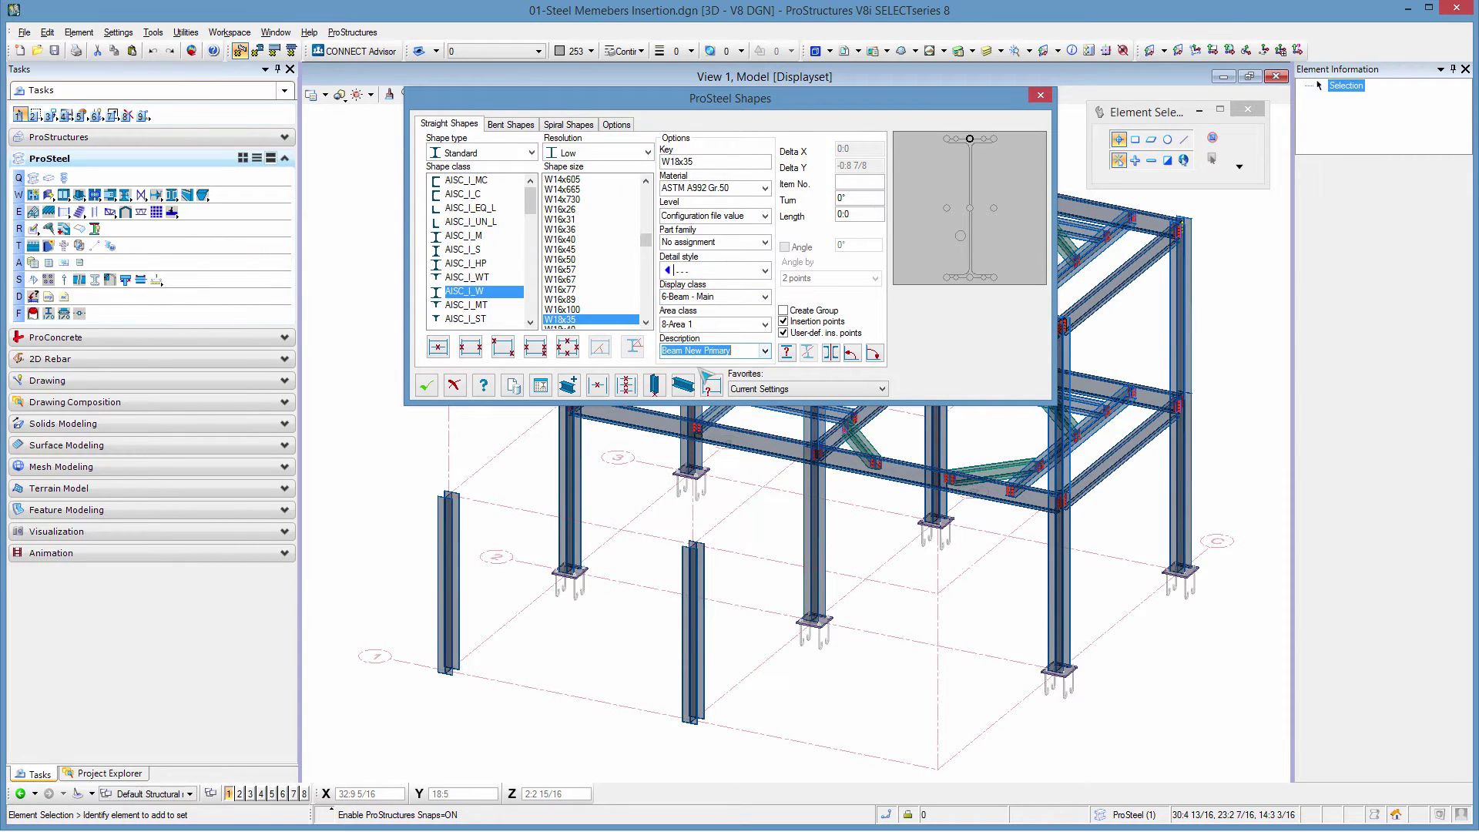
Step: Set the keypoint snap to element midpoints, dividing by 2
click(470, 349)
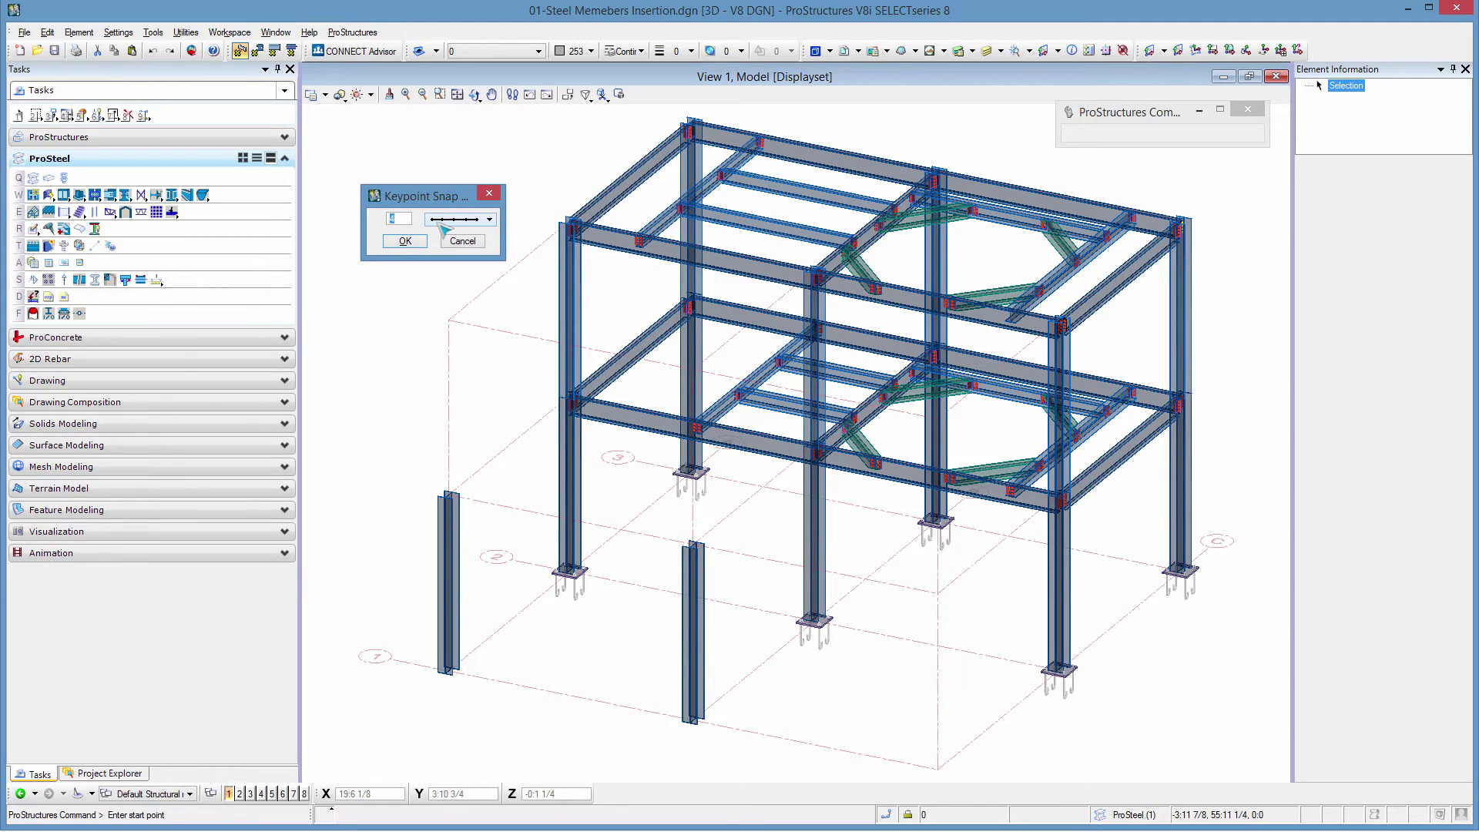
click(490, 221)
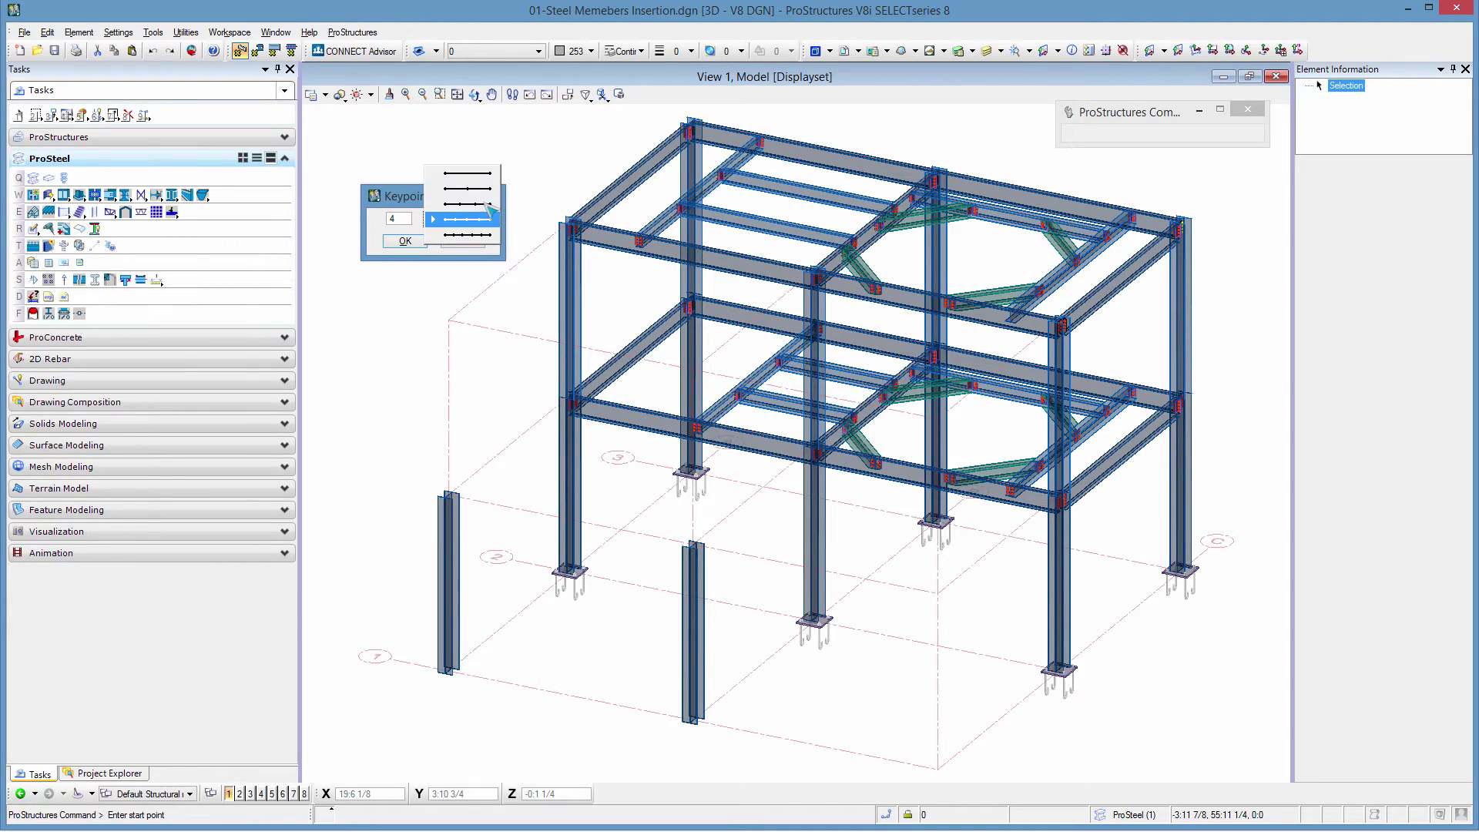
click(483, 190)
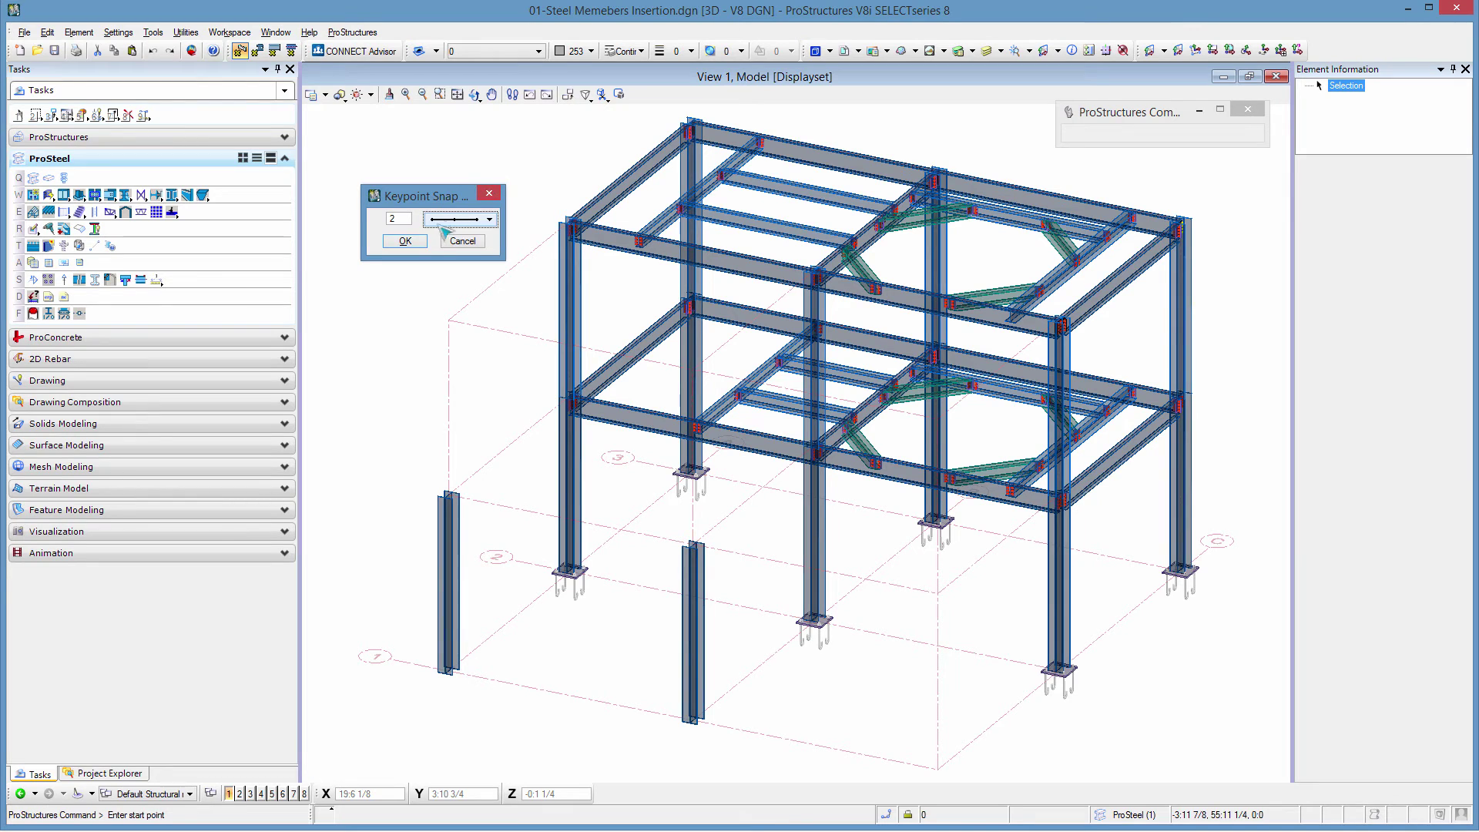
click(405, 241)
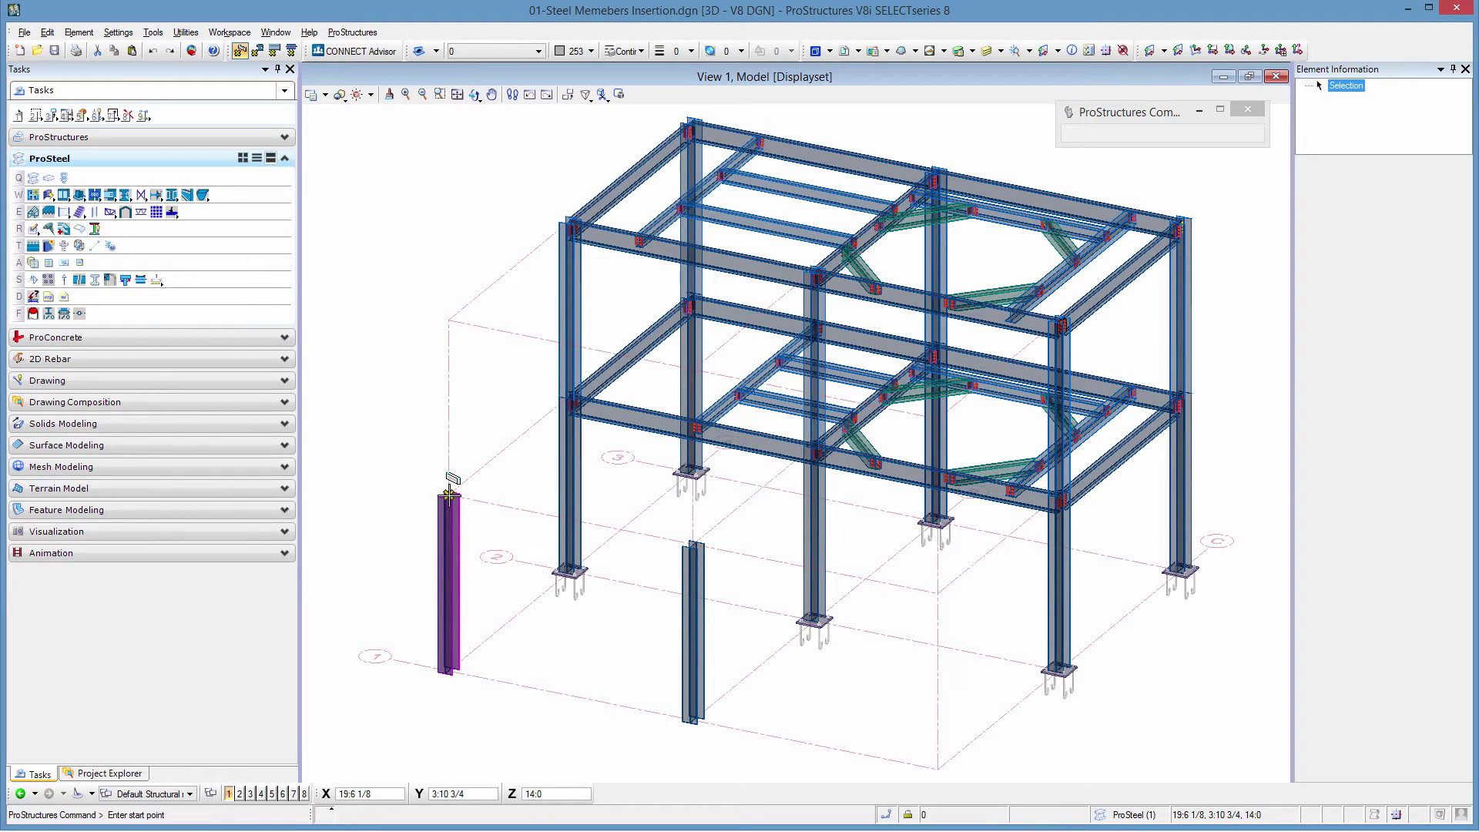
Step: Place three W18x35 beams between the new column tops and the existing columns
click(449, 493)
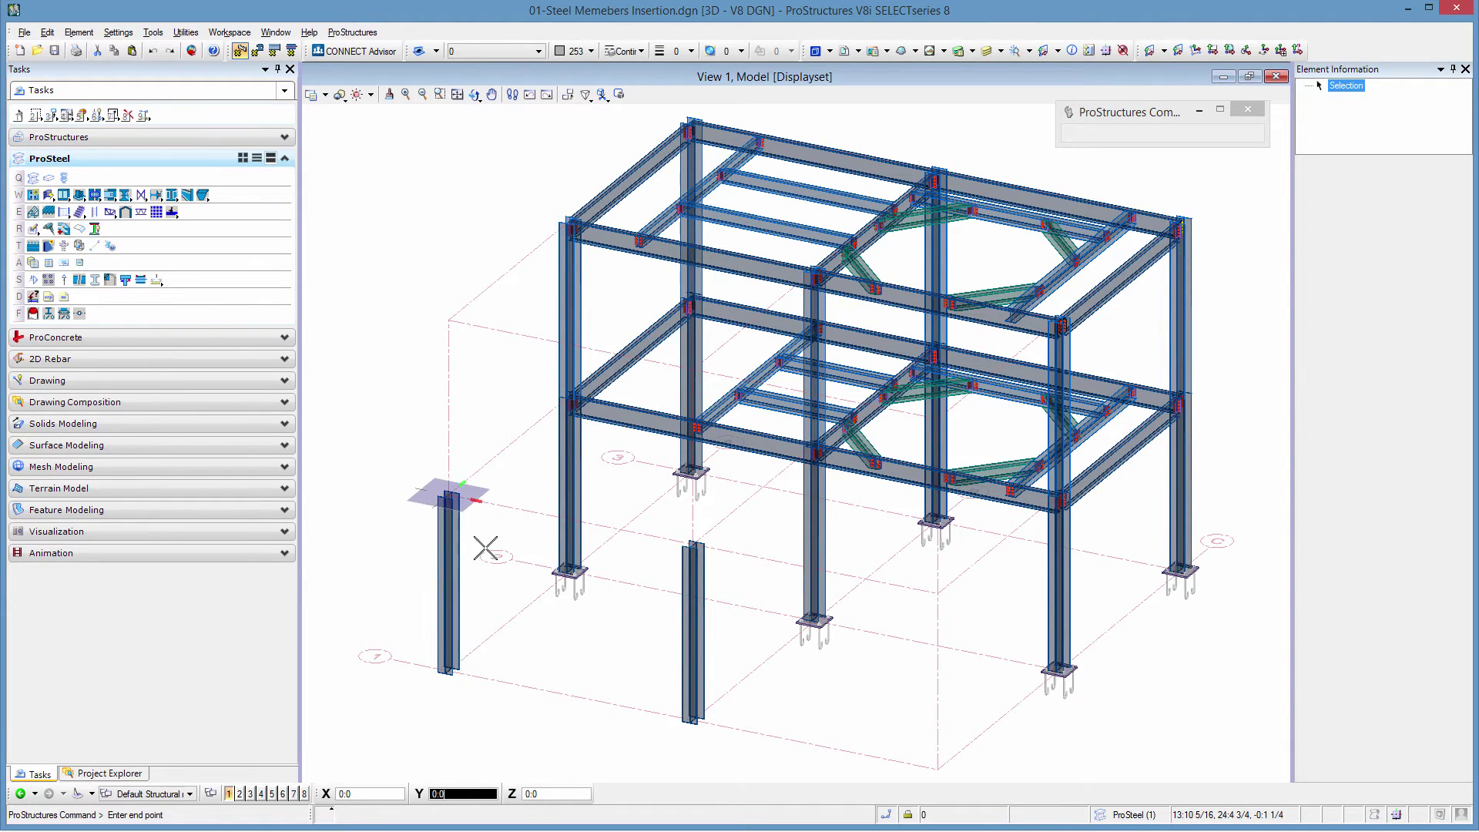
click(558, 429)
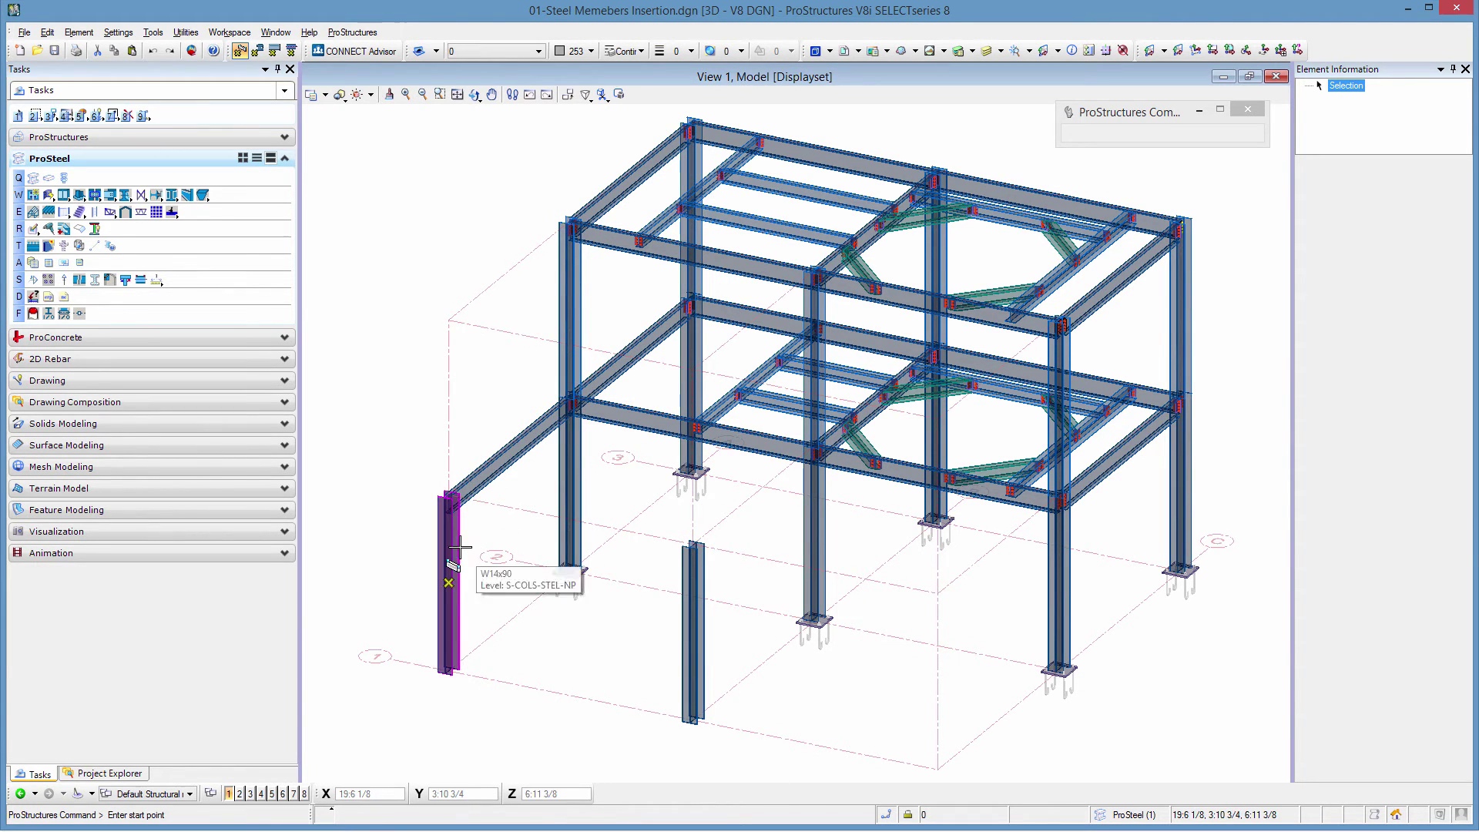
click(452, 498)
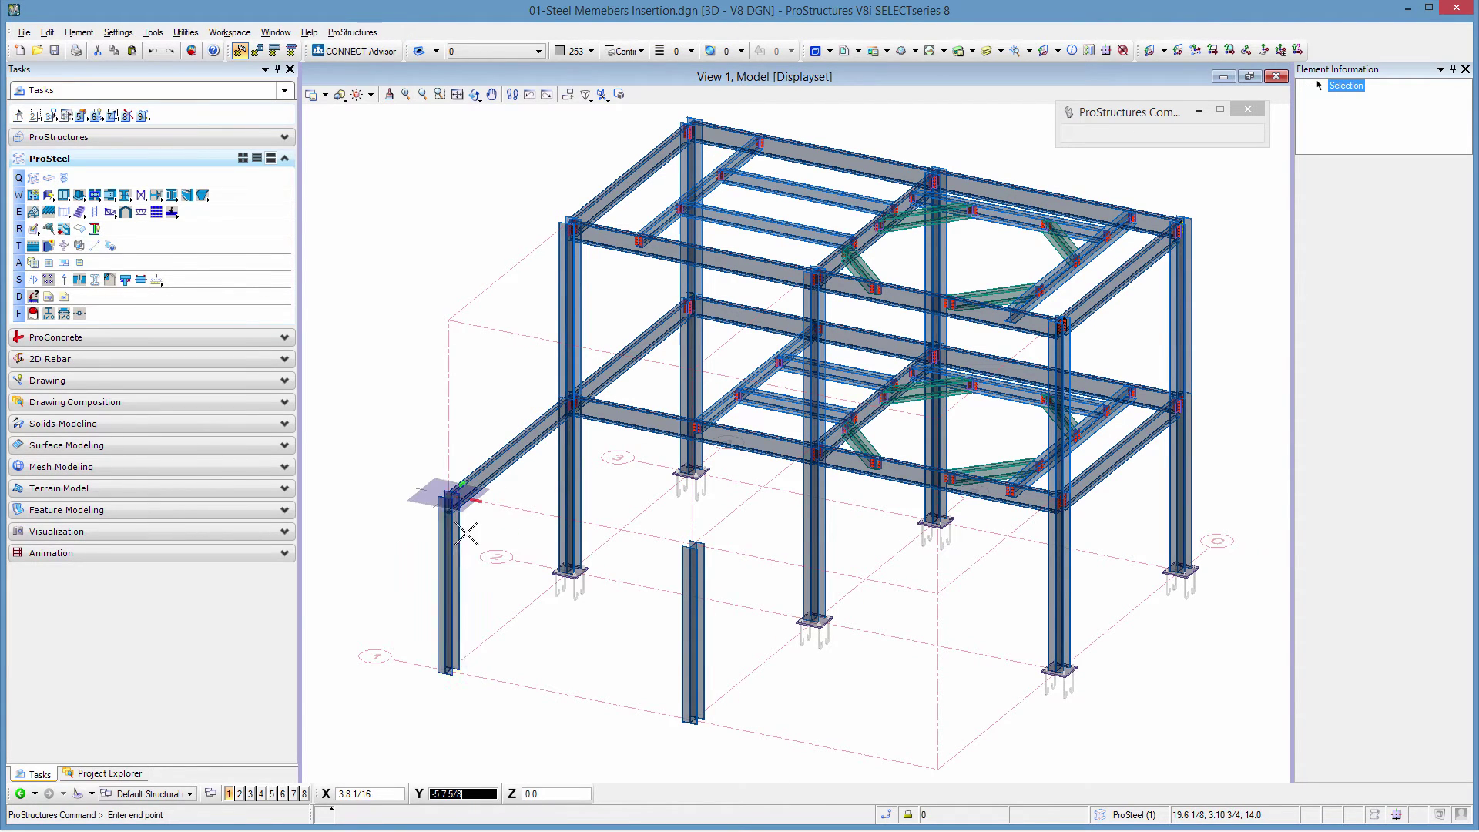
click(696, 570)
click(753, 581)
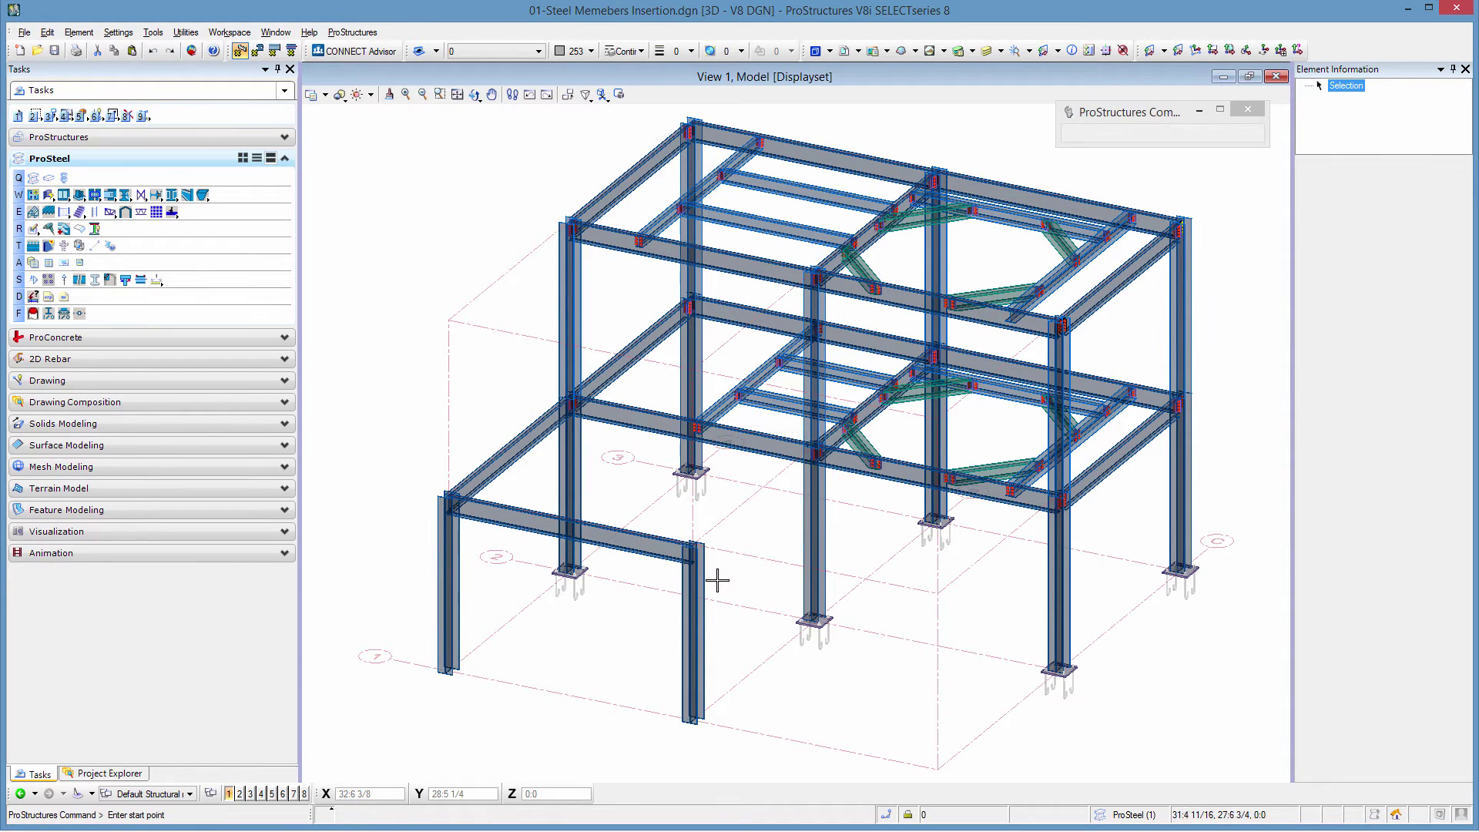
click(708, 575)
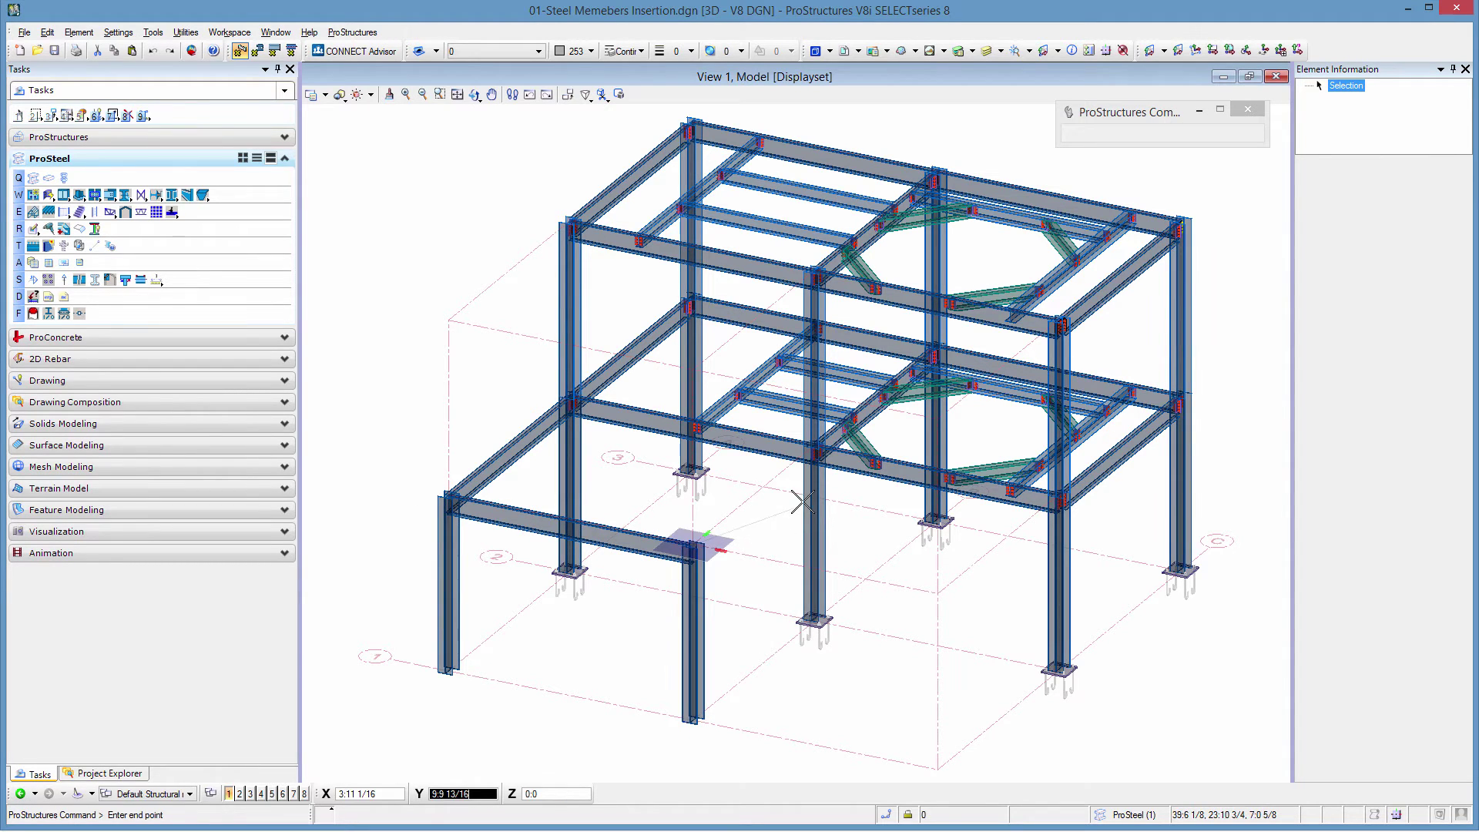
click(802, 483)
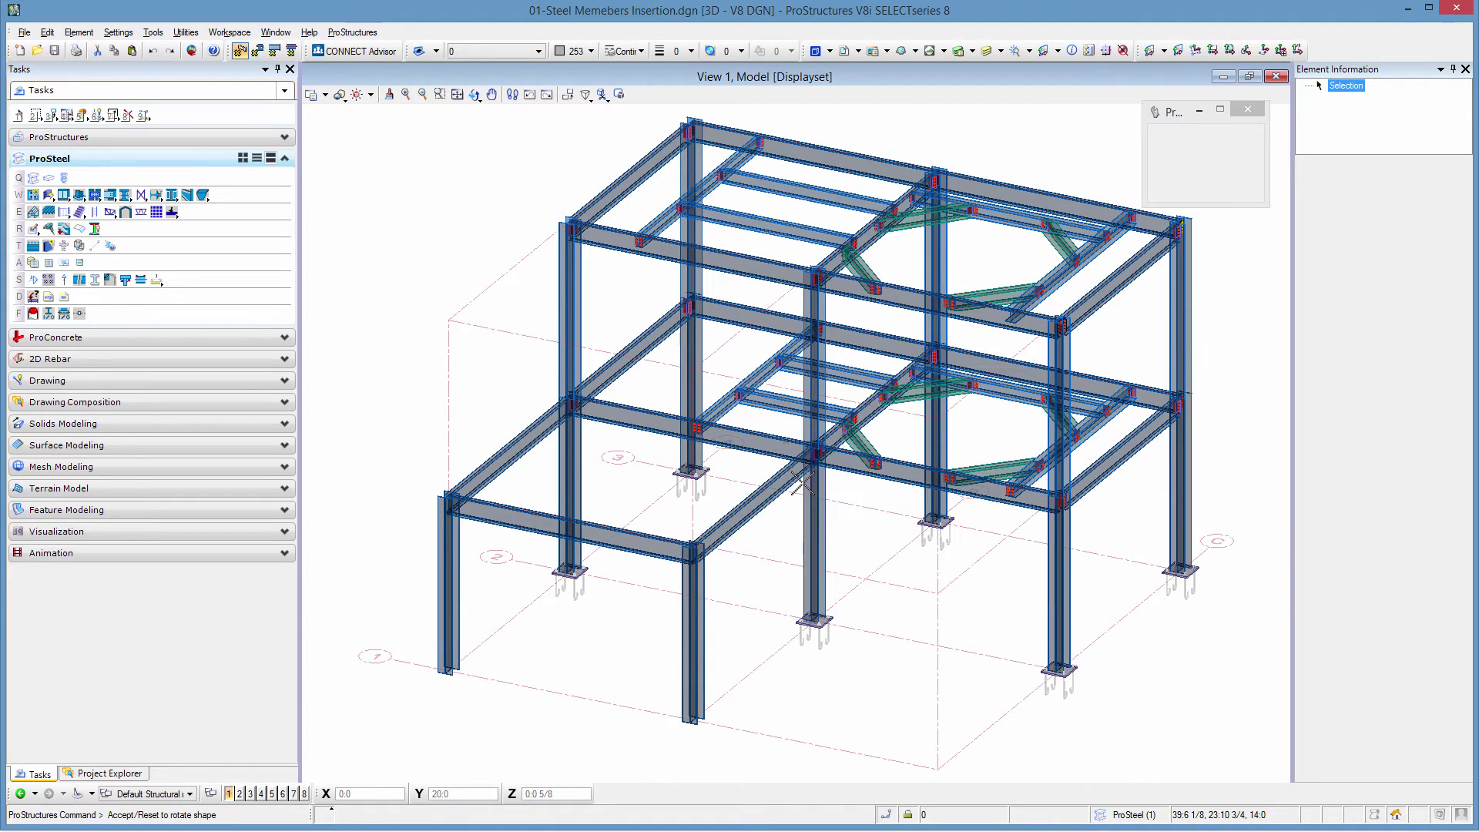
click(781, 538)
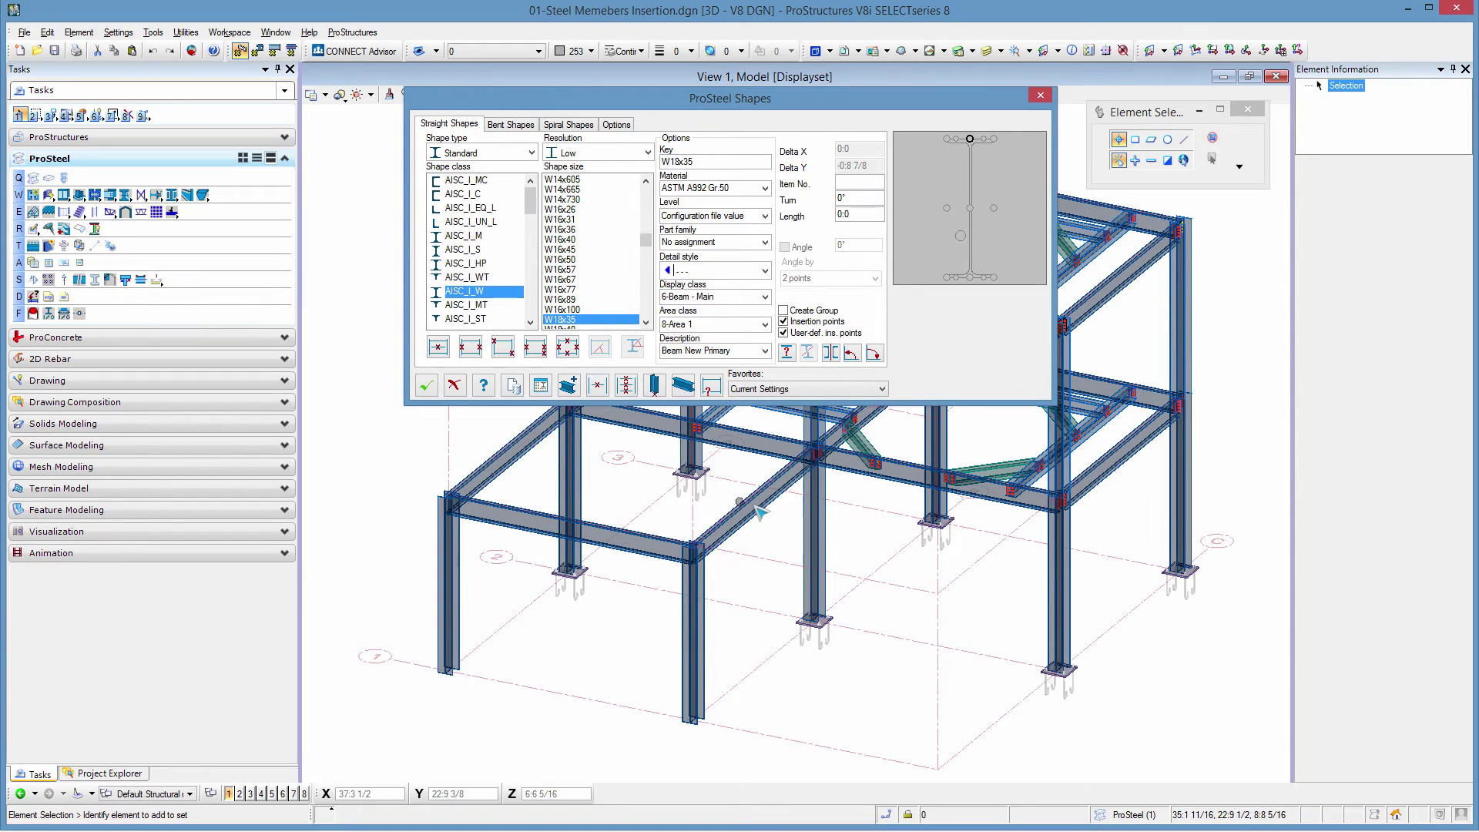
Step: Set display class 7-Beam - Secondary and description Beam New Secondary
click(765, 297)
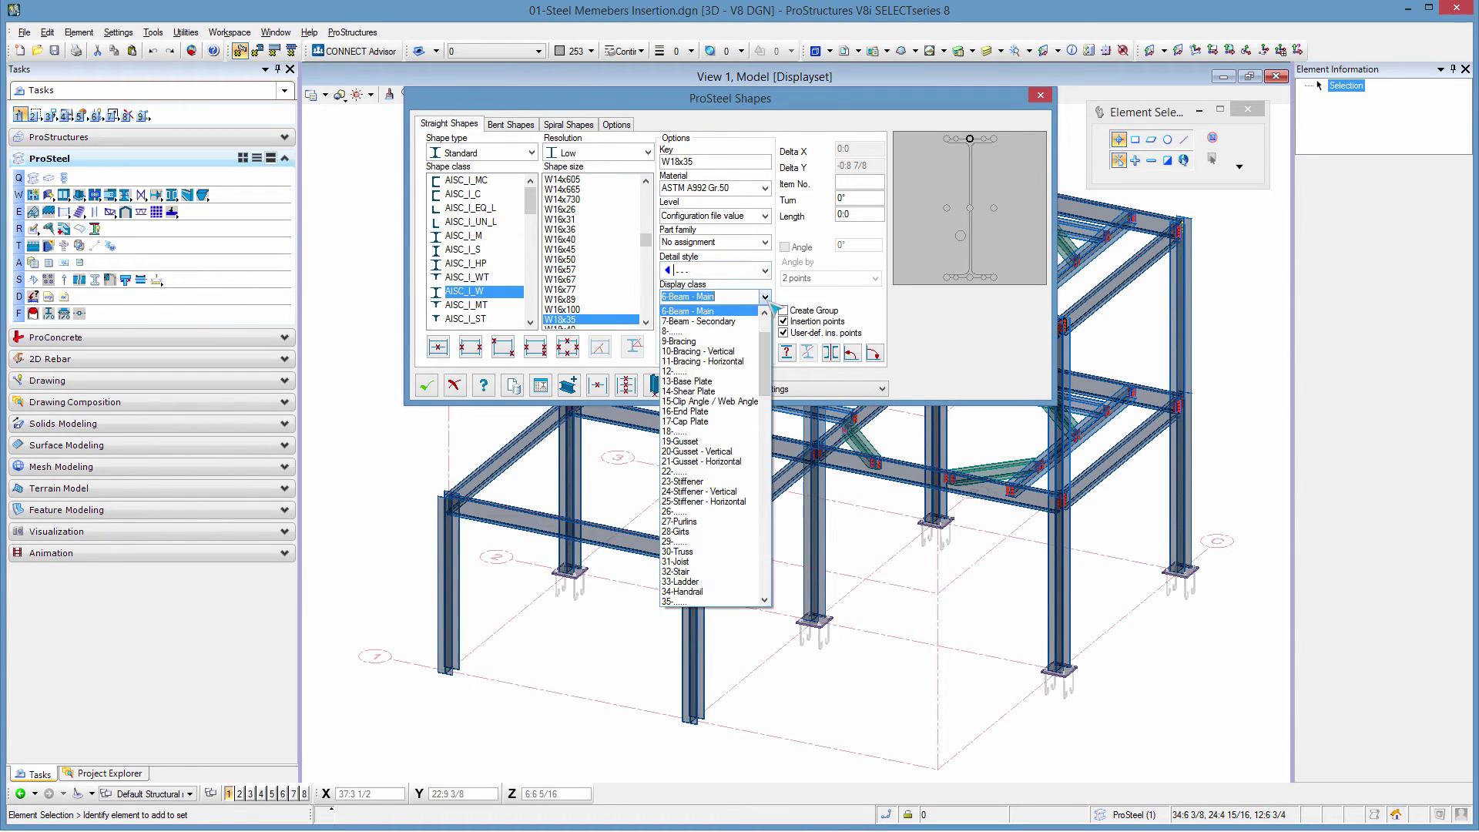
click(716, 322)
click(738, 350)
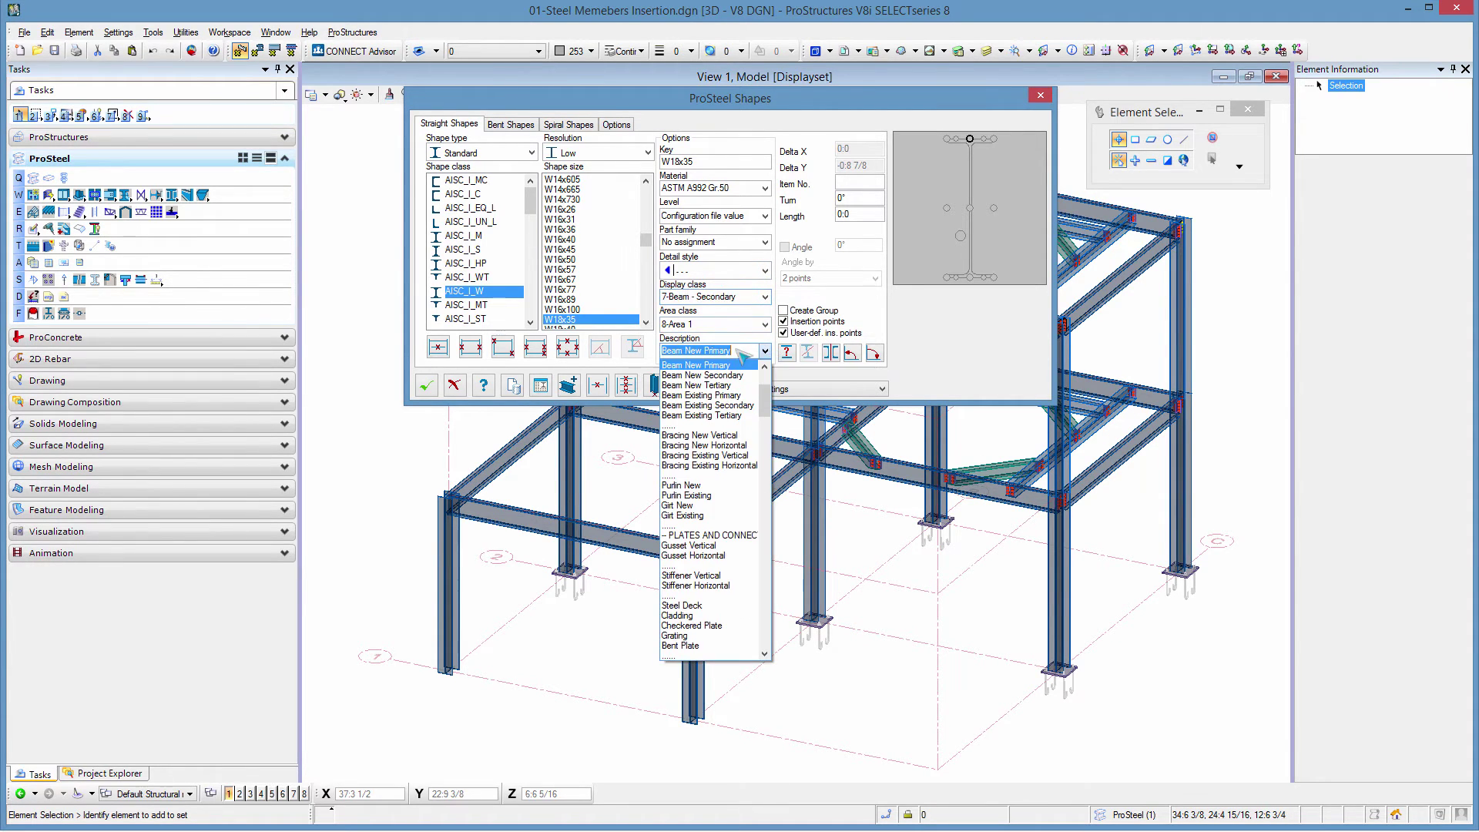
click(717, 376)
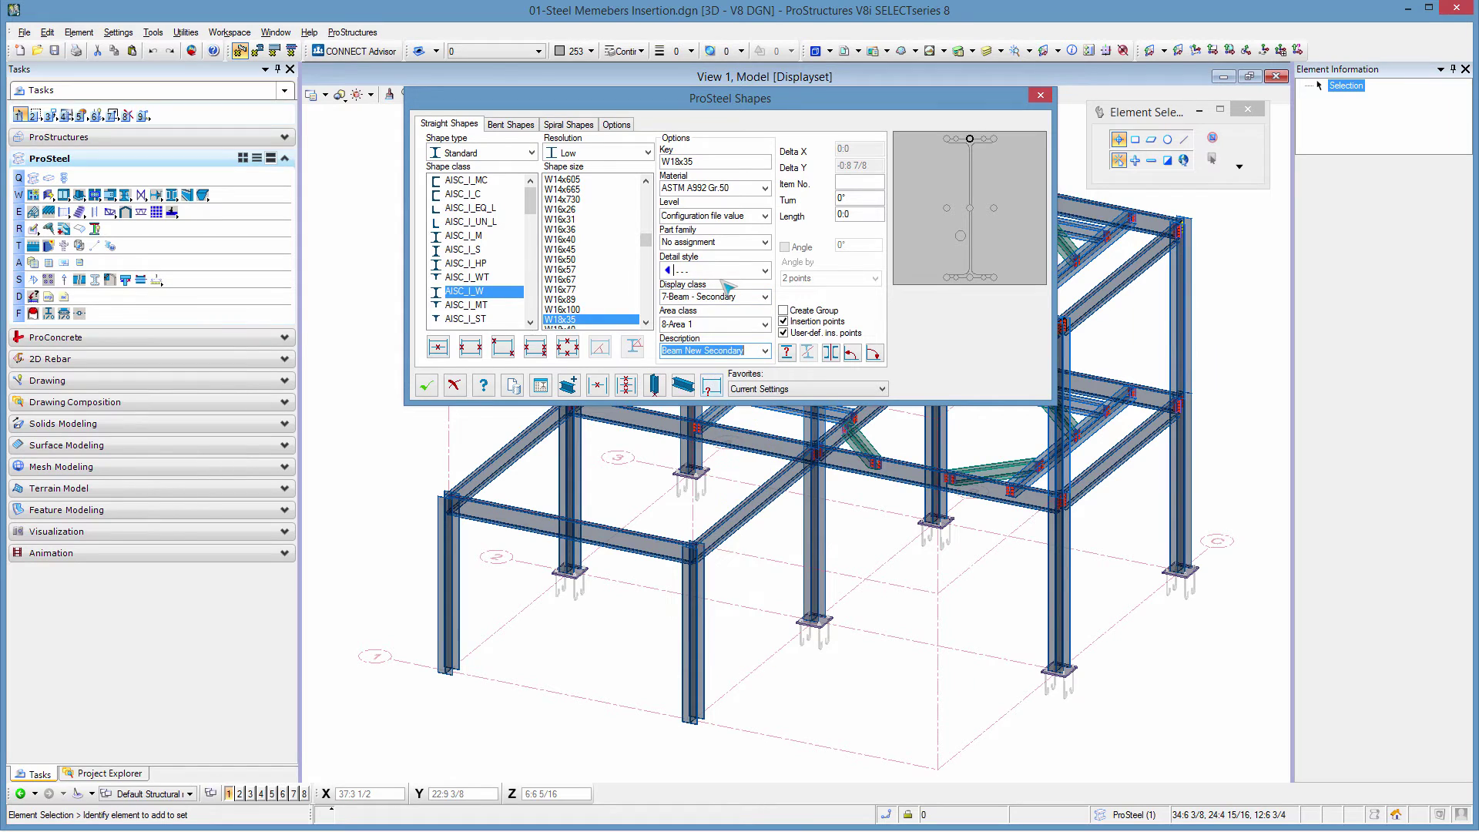
Step: Place the secondary beam from the left front beam to the side beam
click(471, 348)
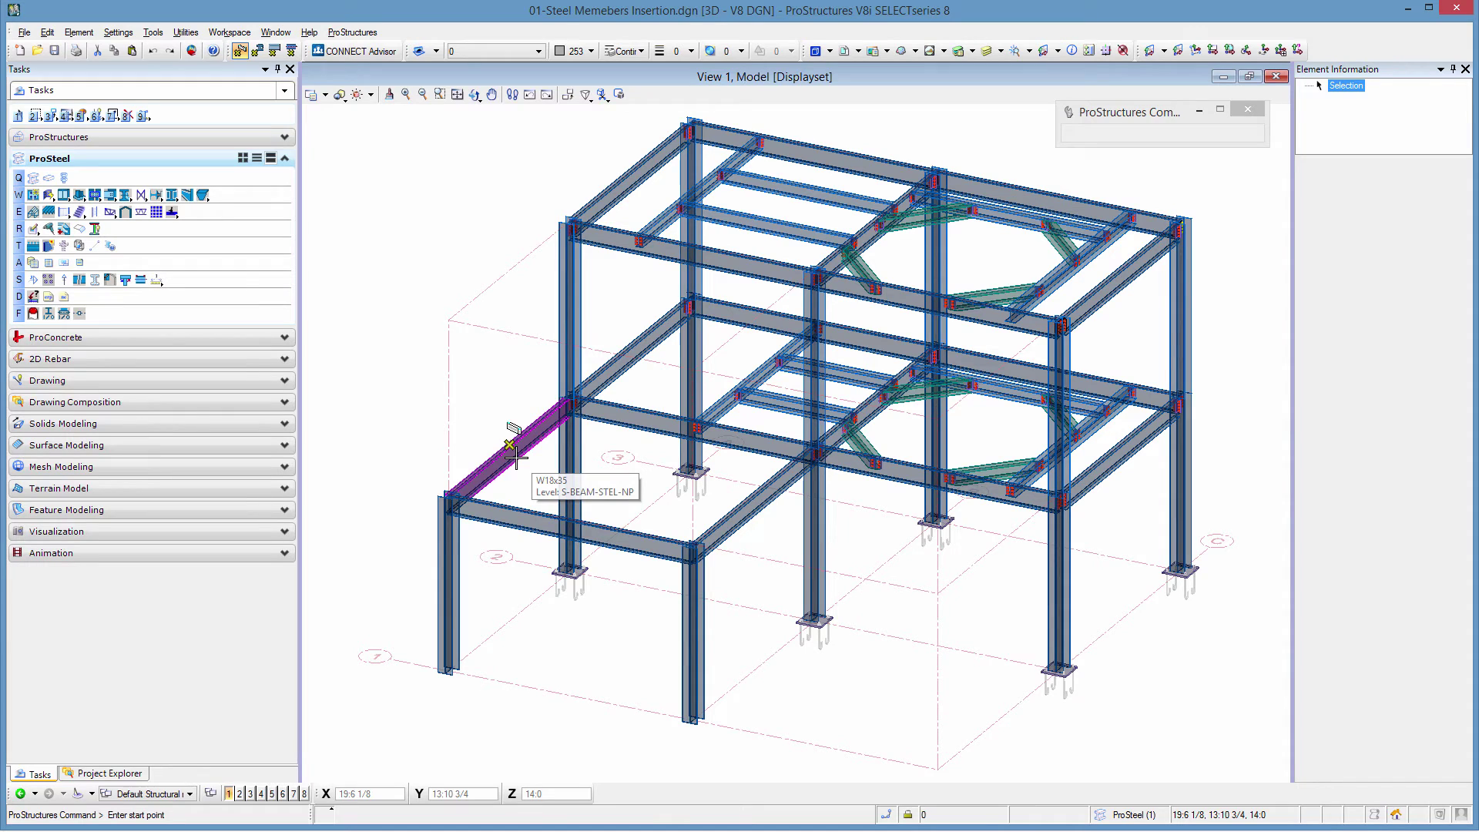
click(516, 456)
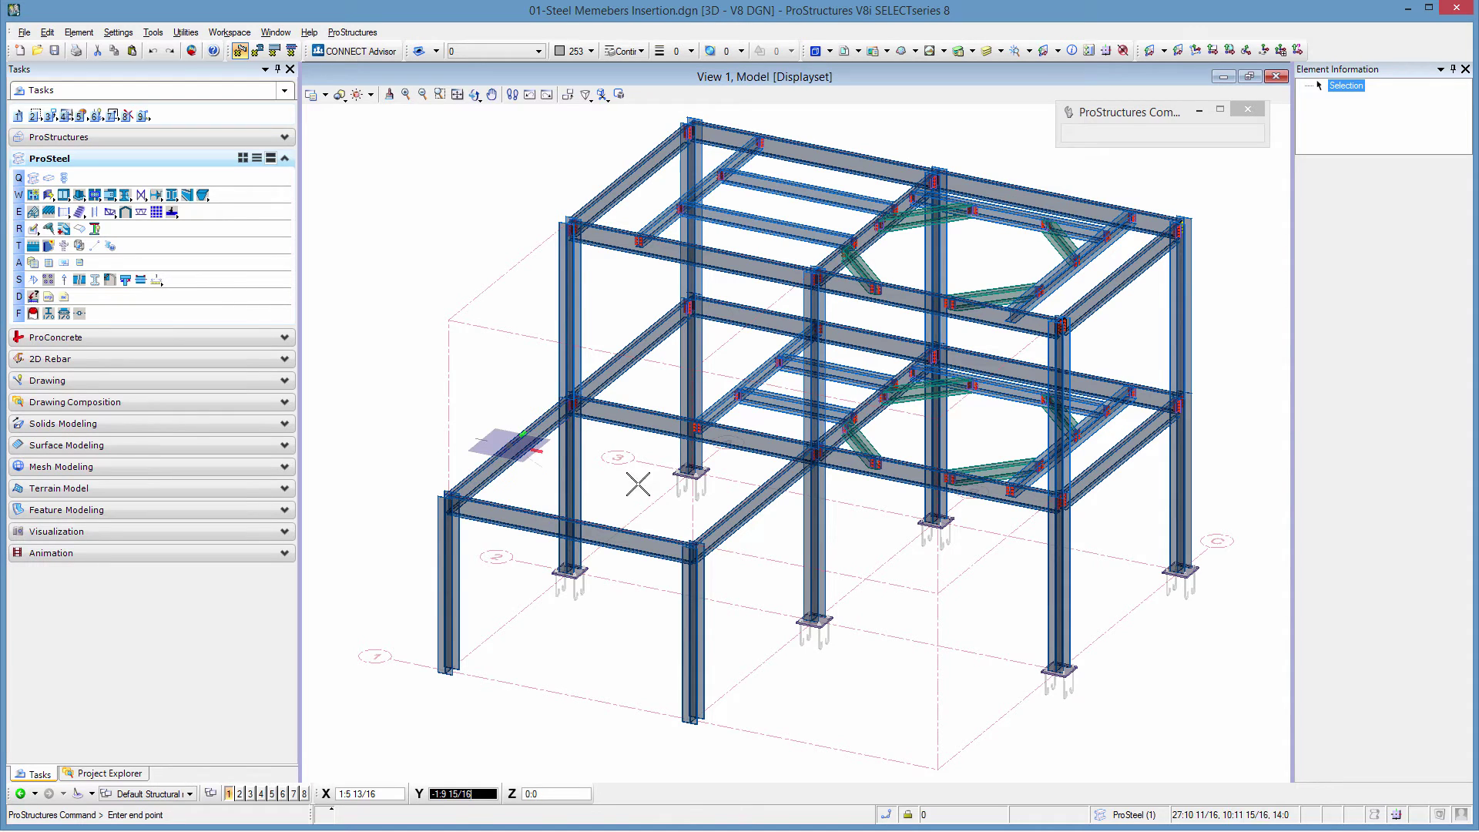
click(753, 494)
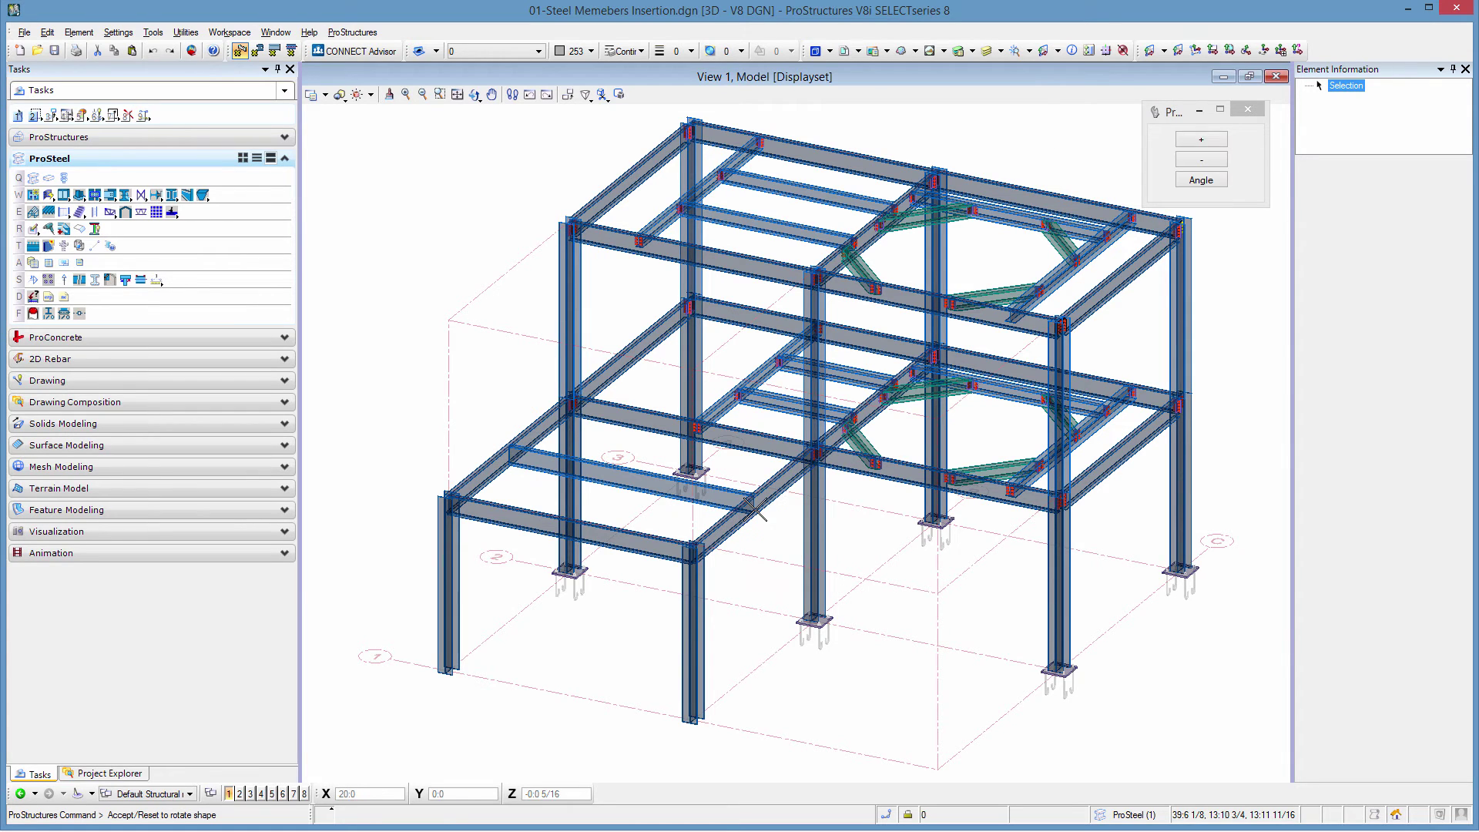
click(398, 283)
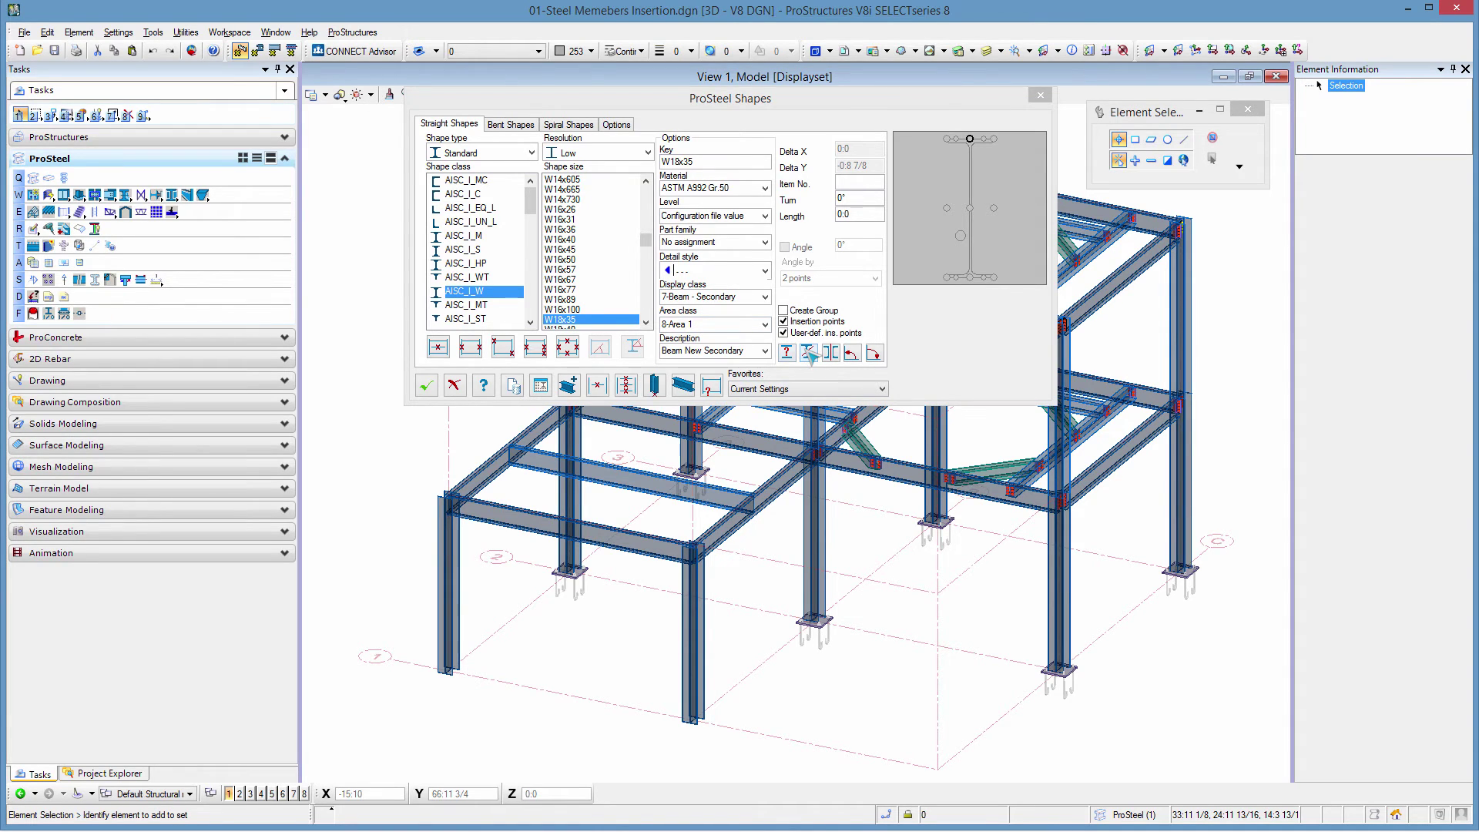
Step: Change the section to W12x22 and confirm it to begin placing beams
click(809, 353)
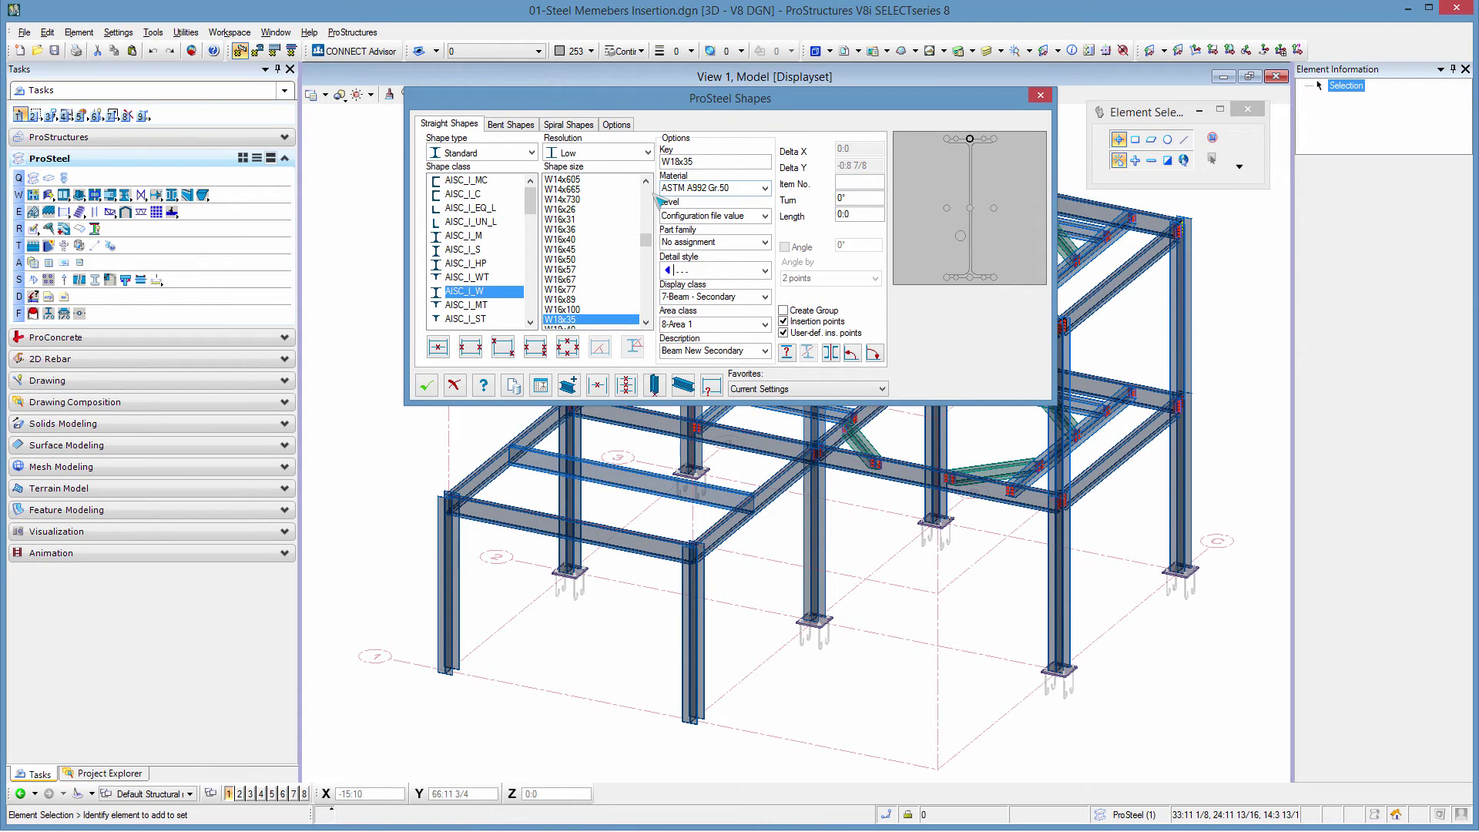
scroll(650, 200, up, 6)
scroll(649, 201, up, 12)
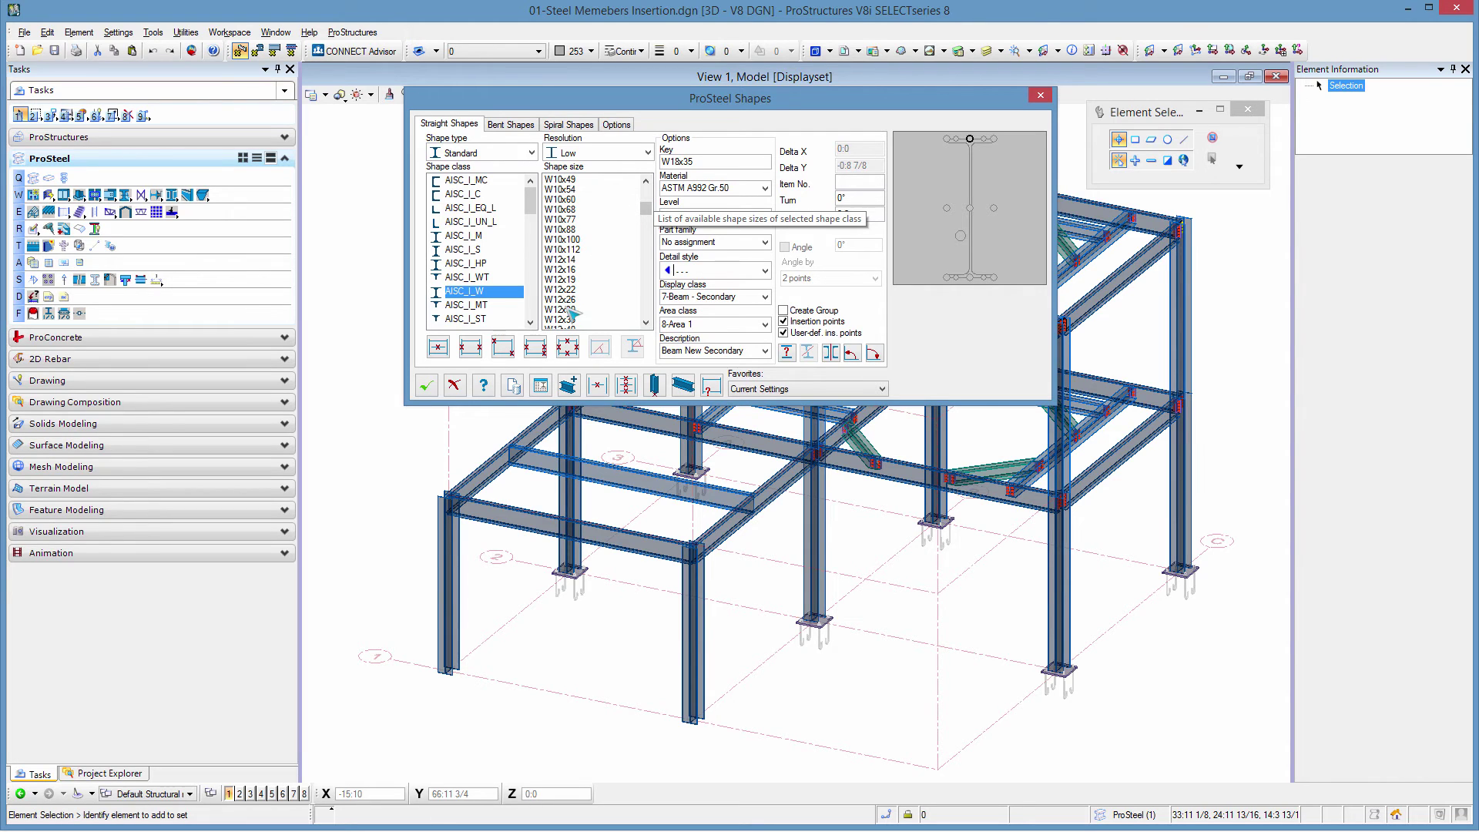
click(562, 290)
scroll(564, 293, up, 1)
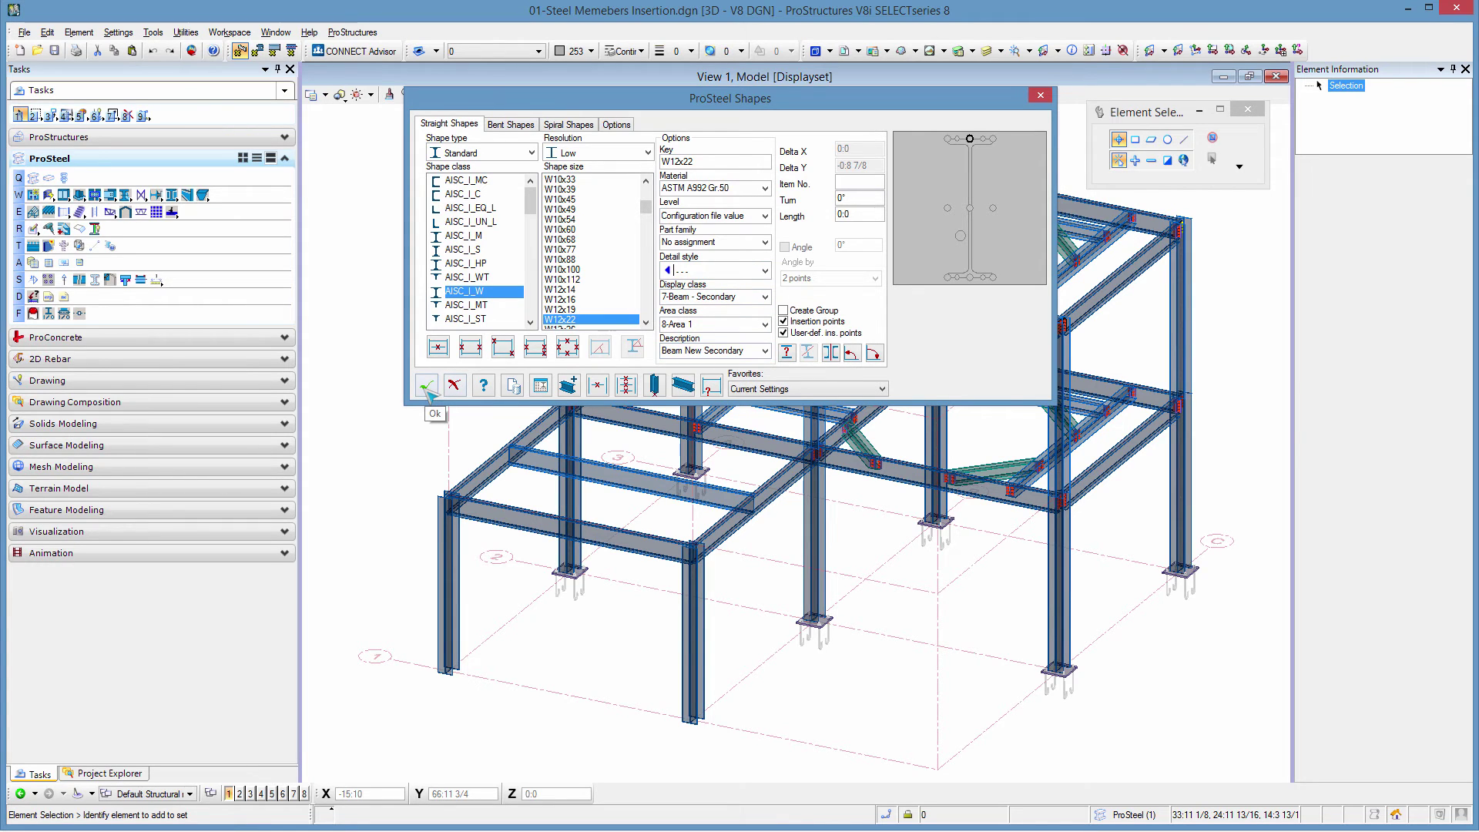
click(438, 348)
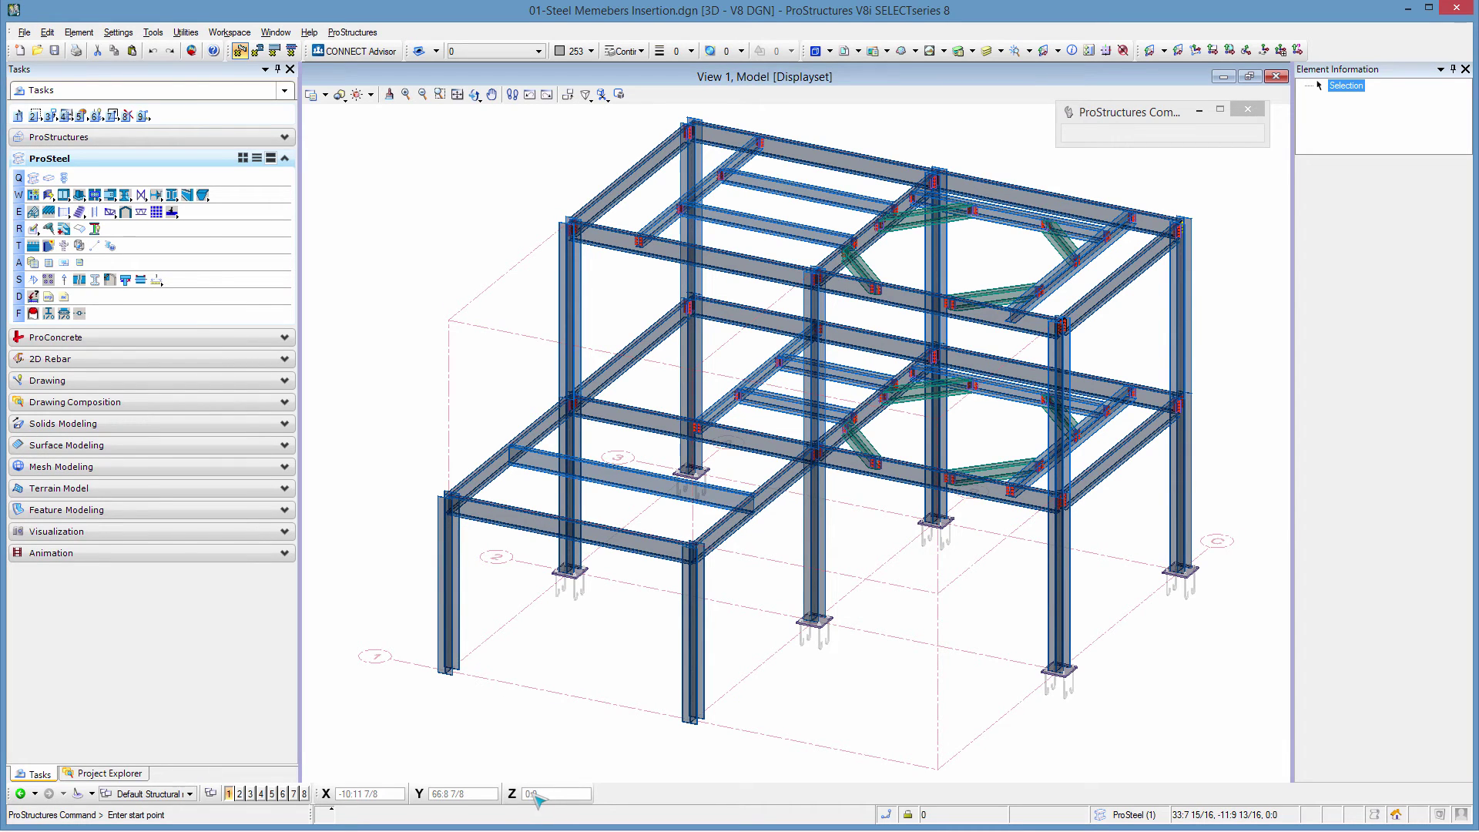
Step: Set the keypoint snap to divide beams into quarters
key(k)
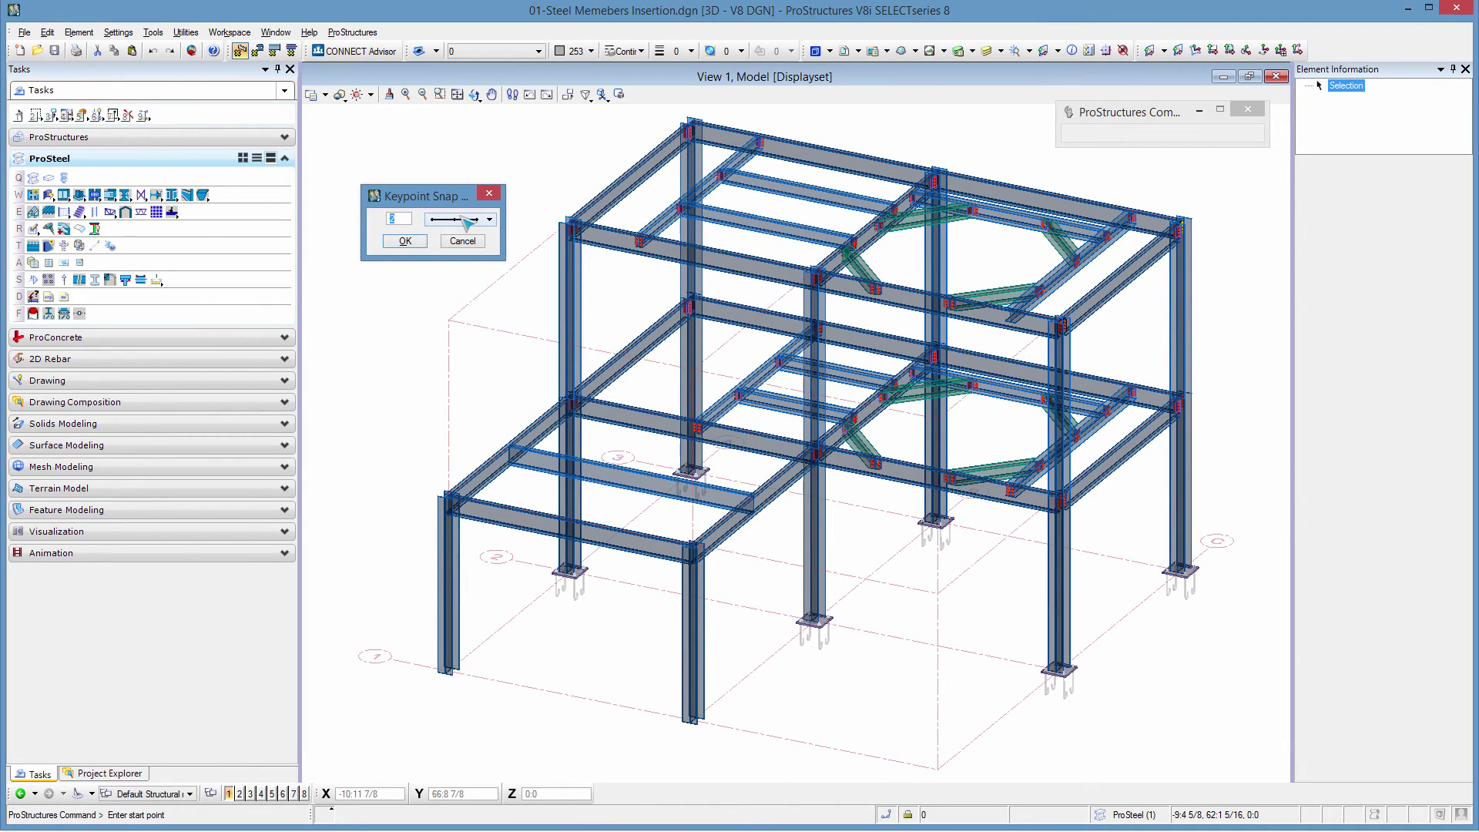
click(467, 221)
click(466, 252)
click(405, 242)
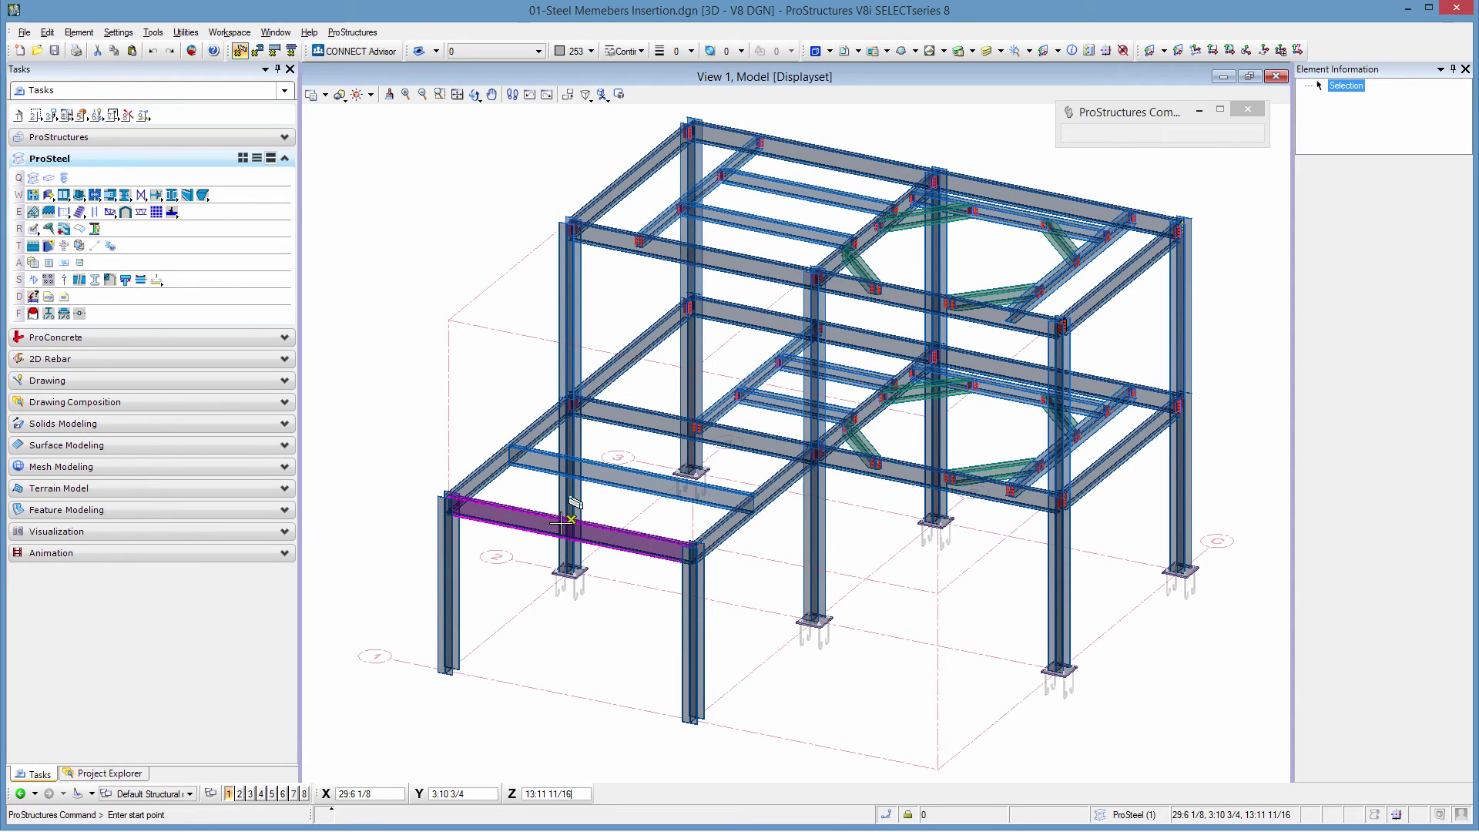
Step: Place W12x22 infill beams at quarter points from the front beam to the secondary beam
click(513, 504)
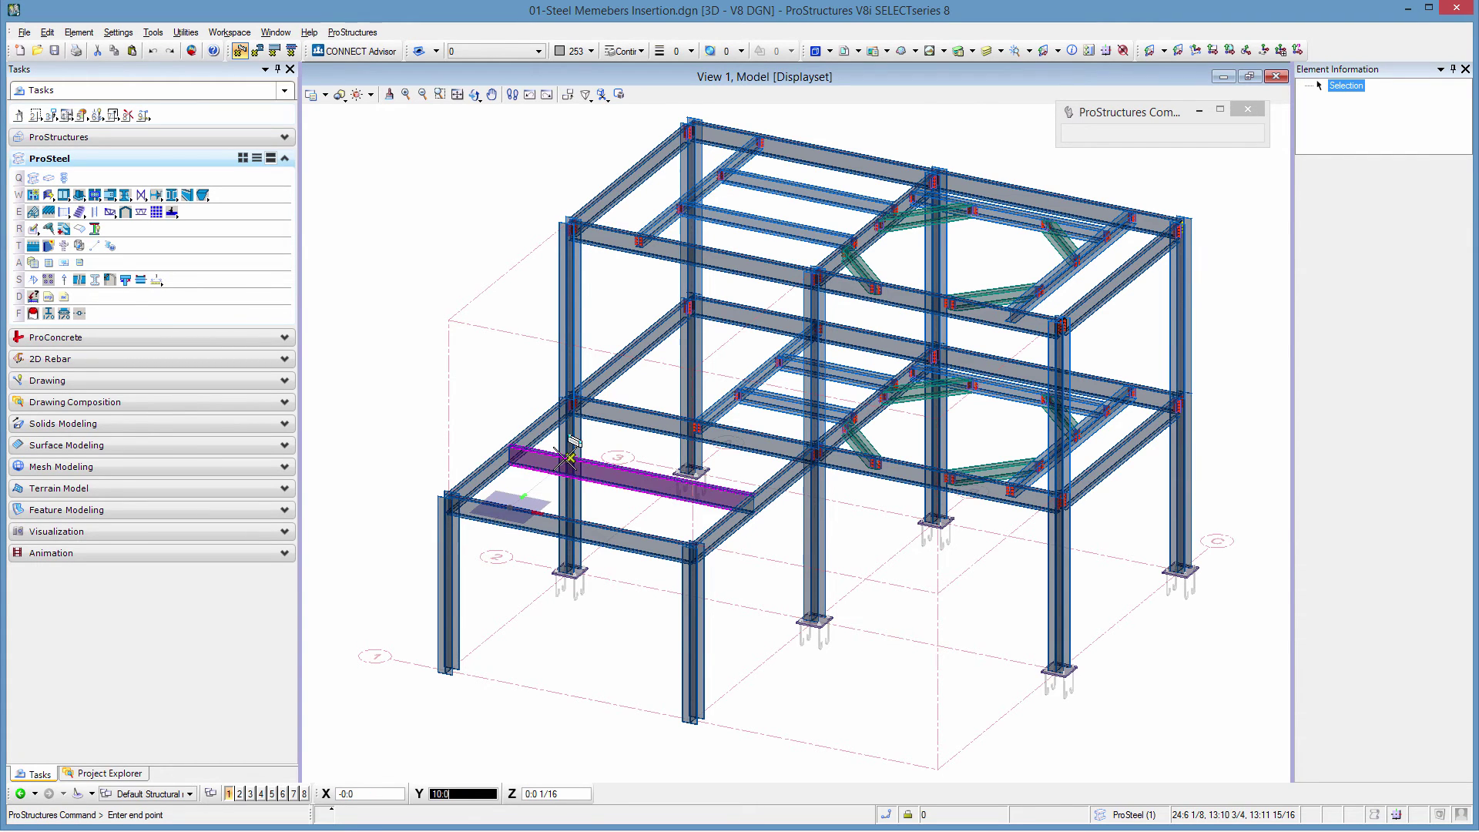
scroll(568, 458, up, 4)
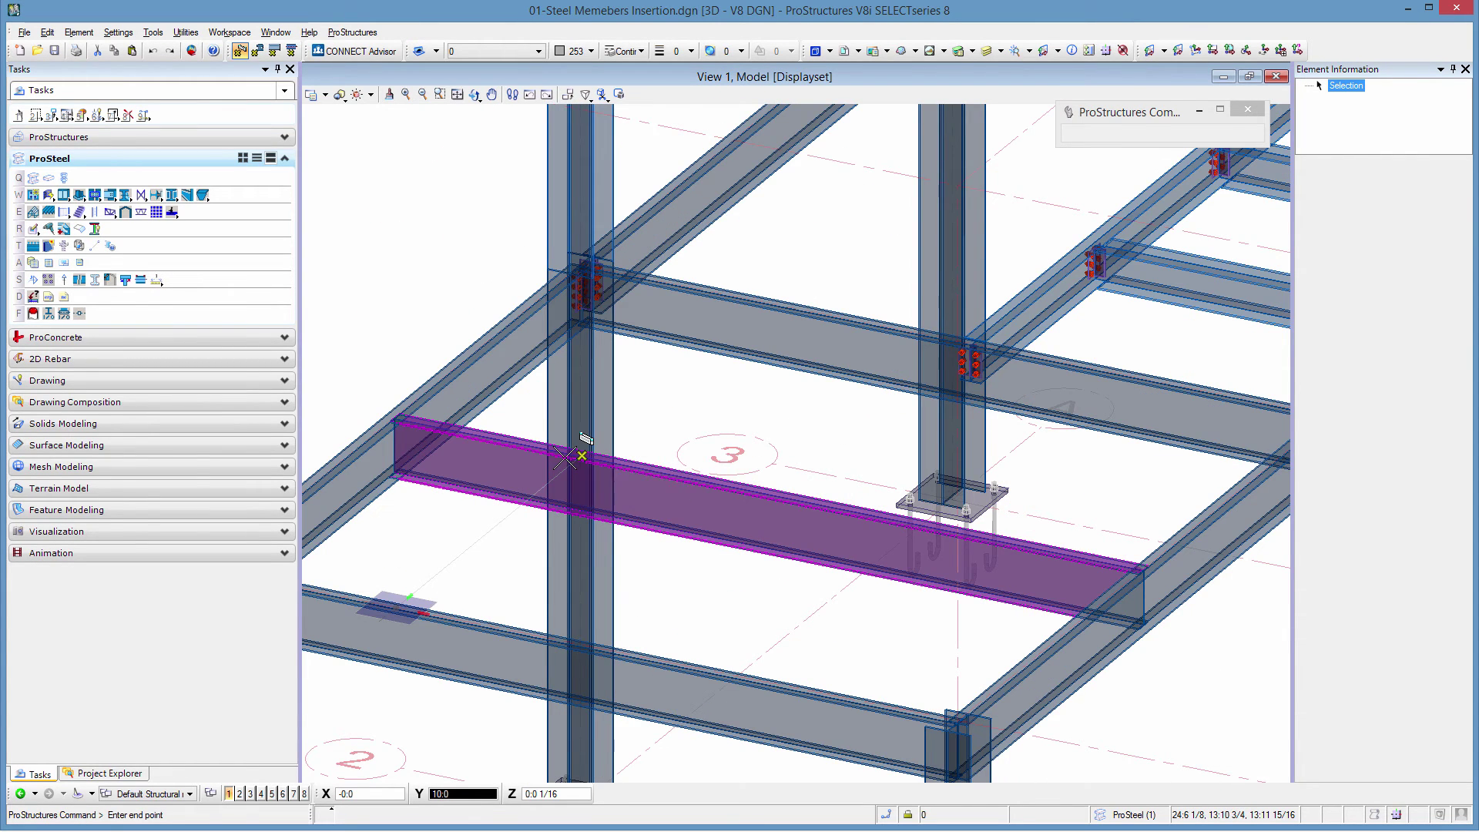
click(566, 458)
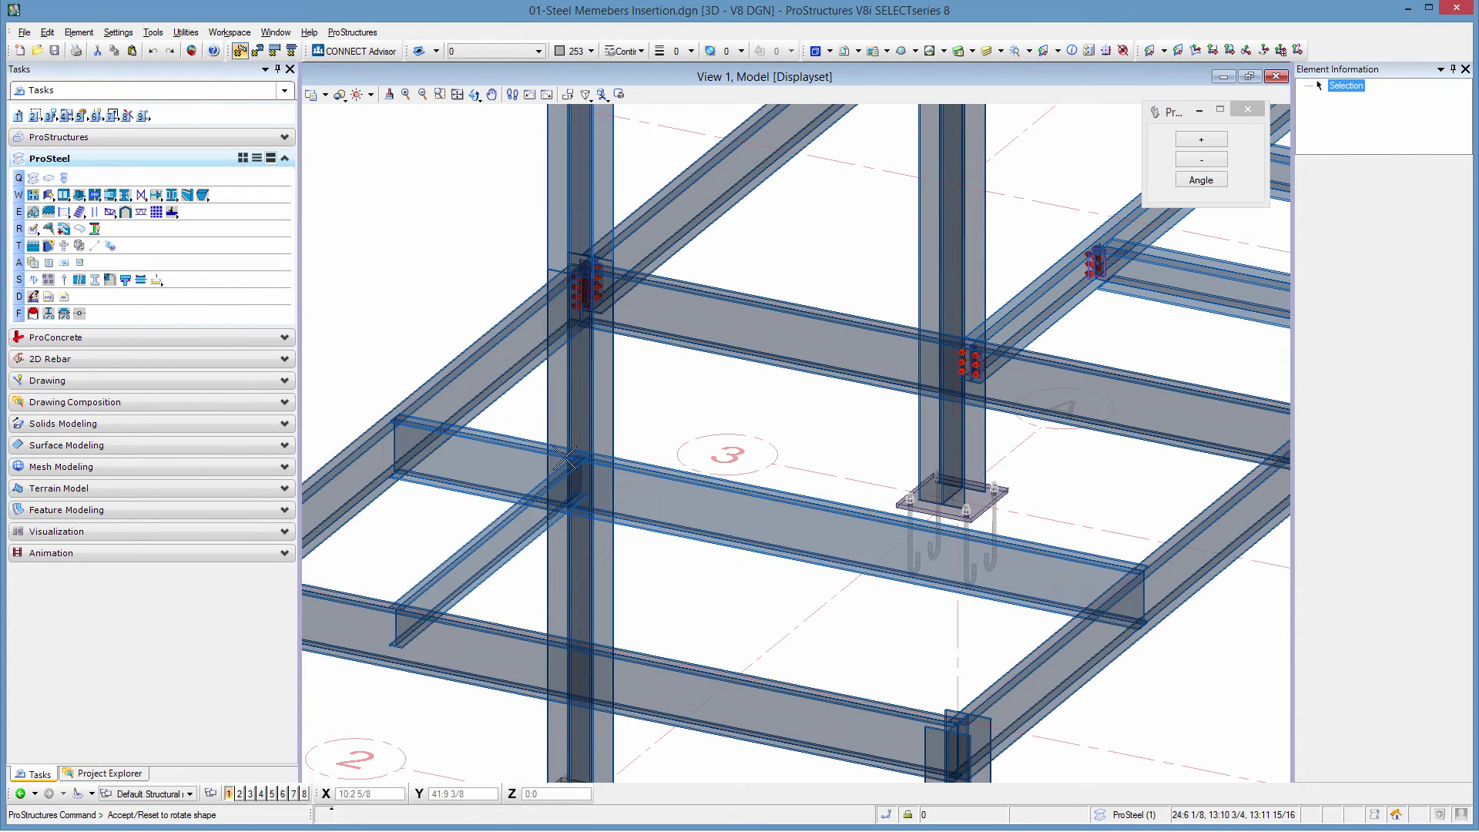
click(655, 628)
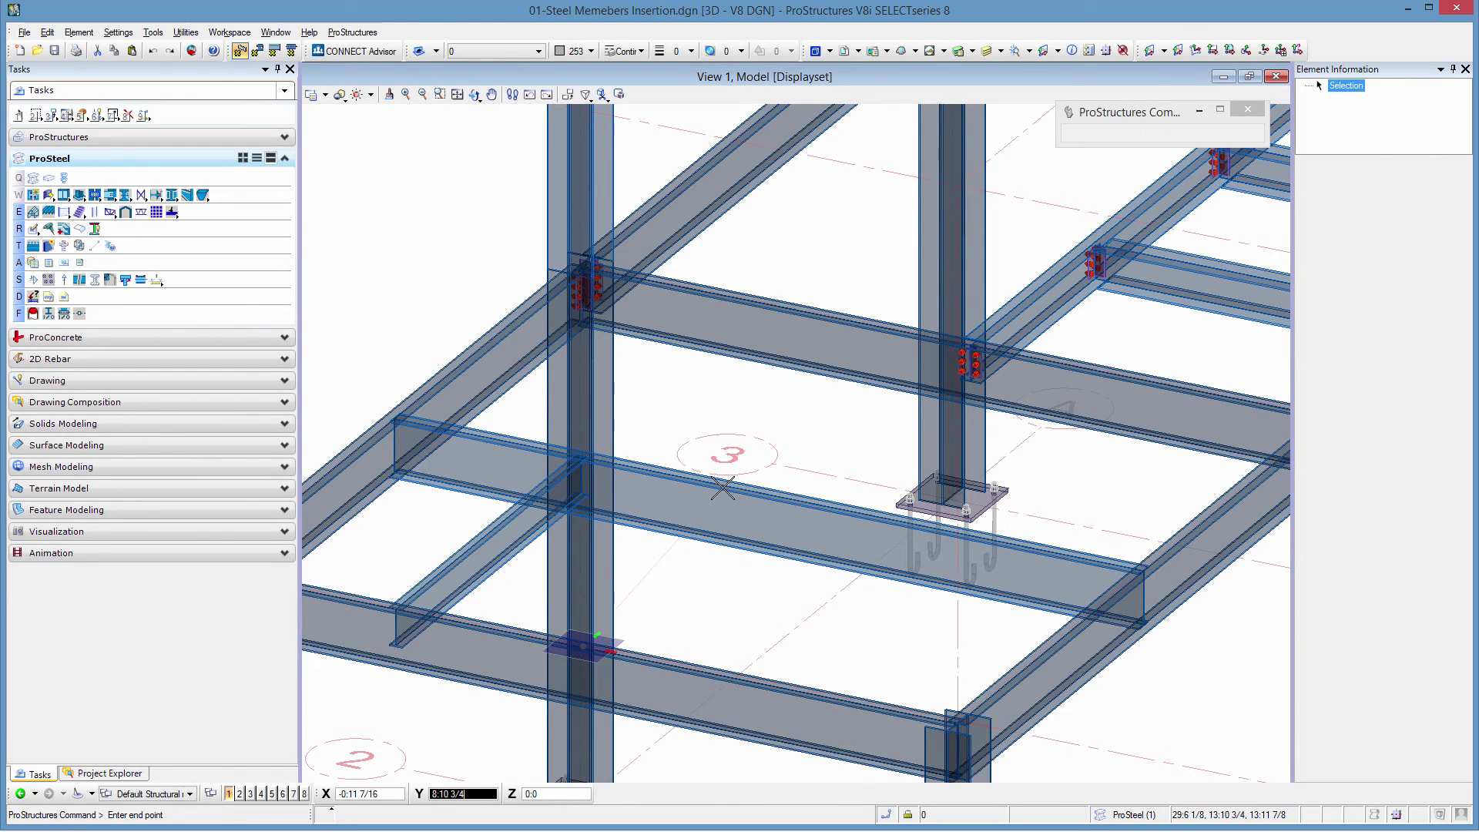
click(769, 493)
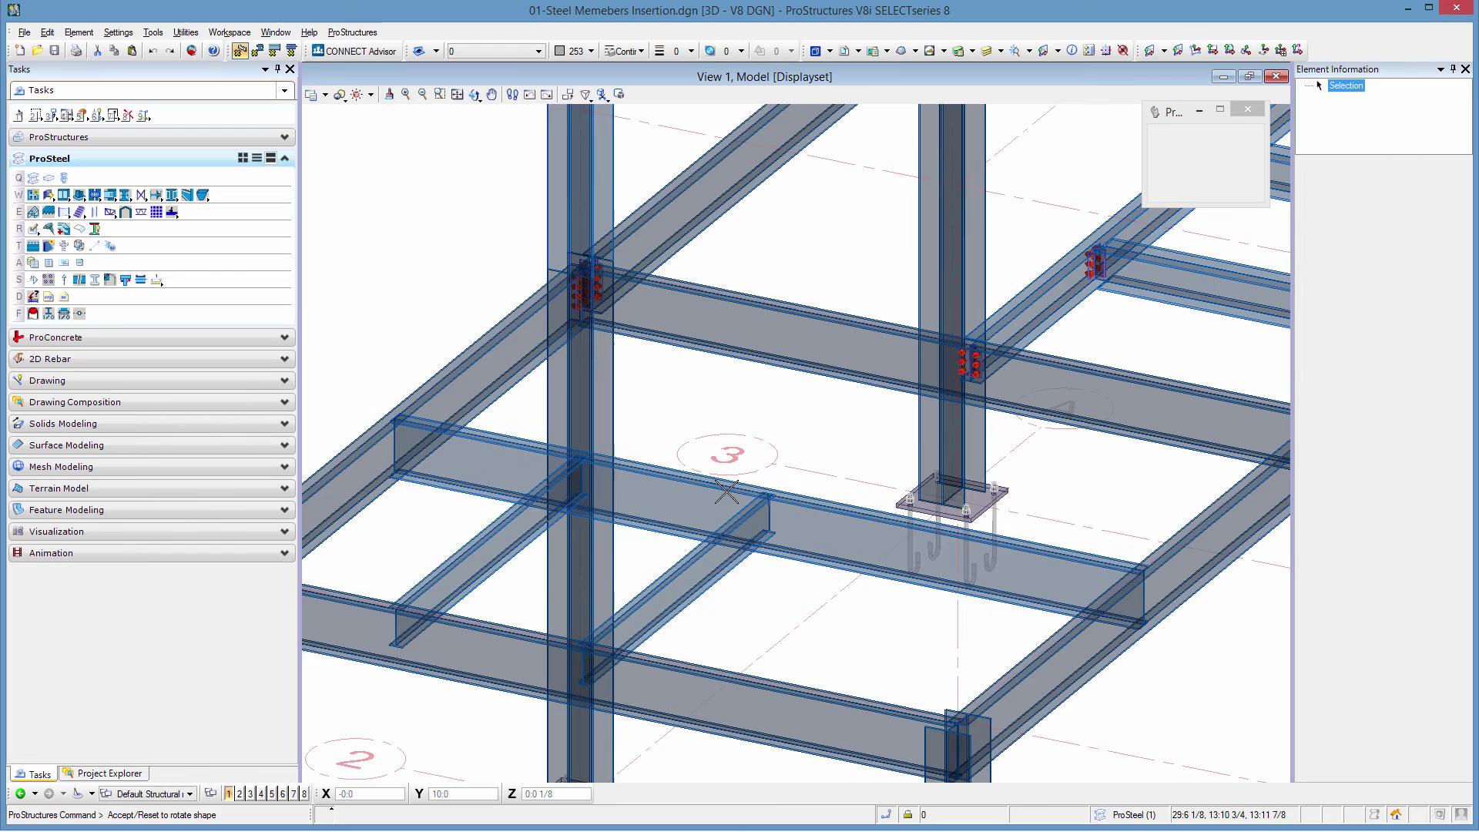
right_click(829, 681)
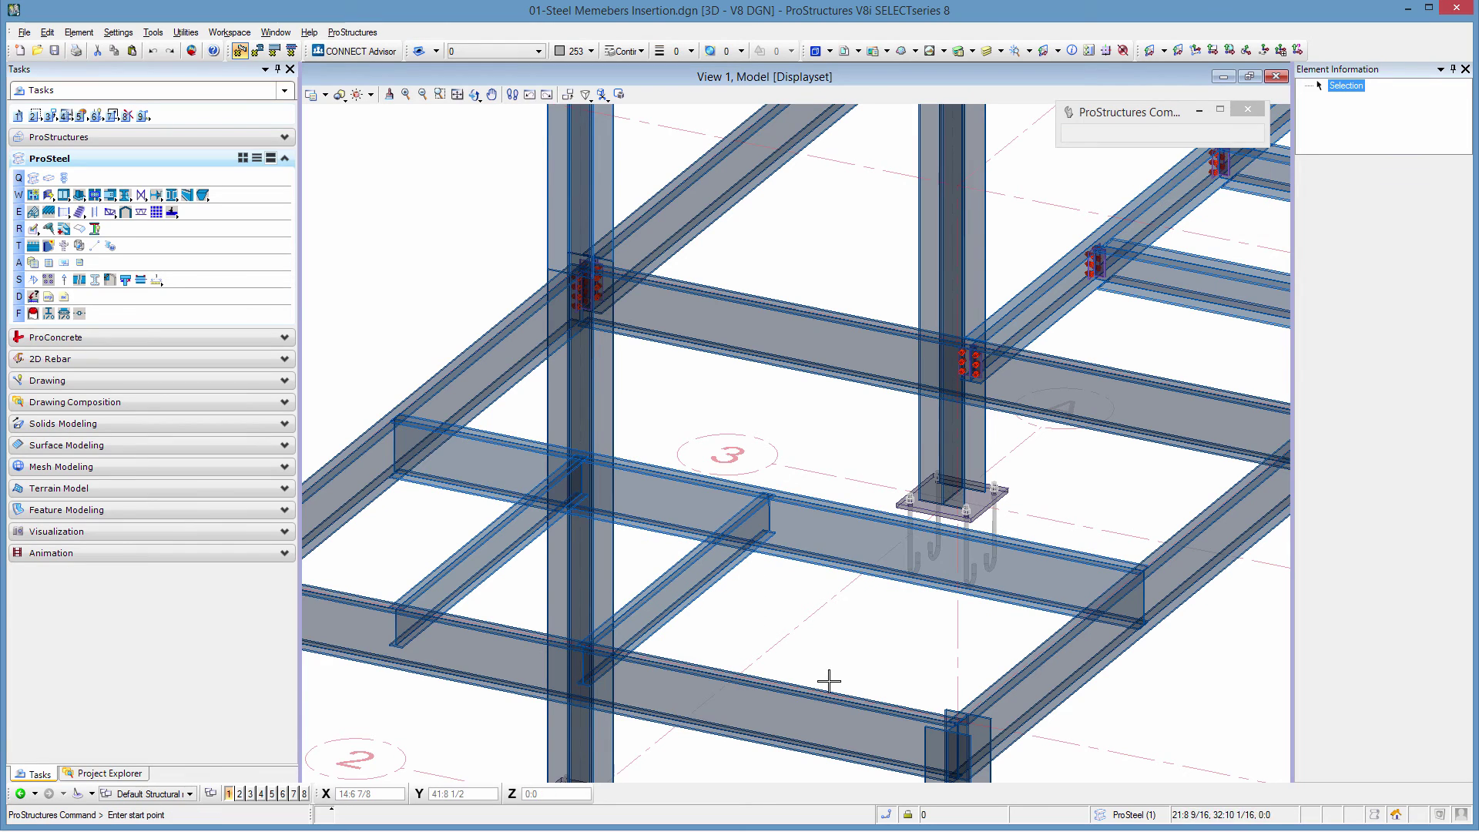
click(773, 680)
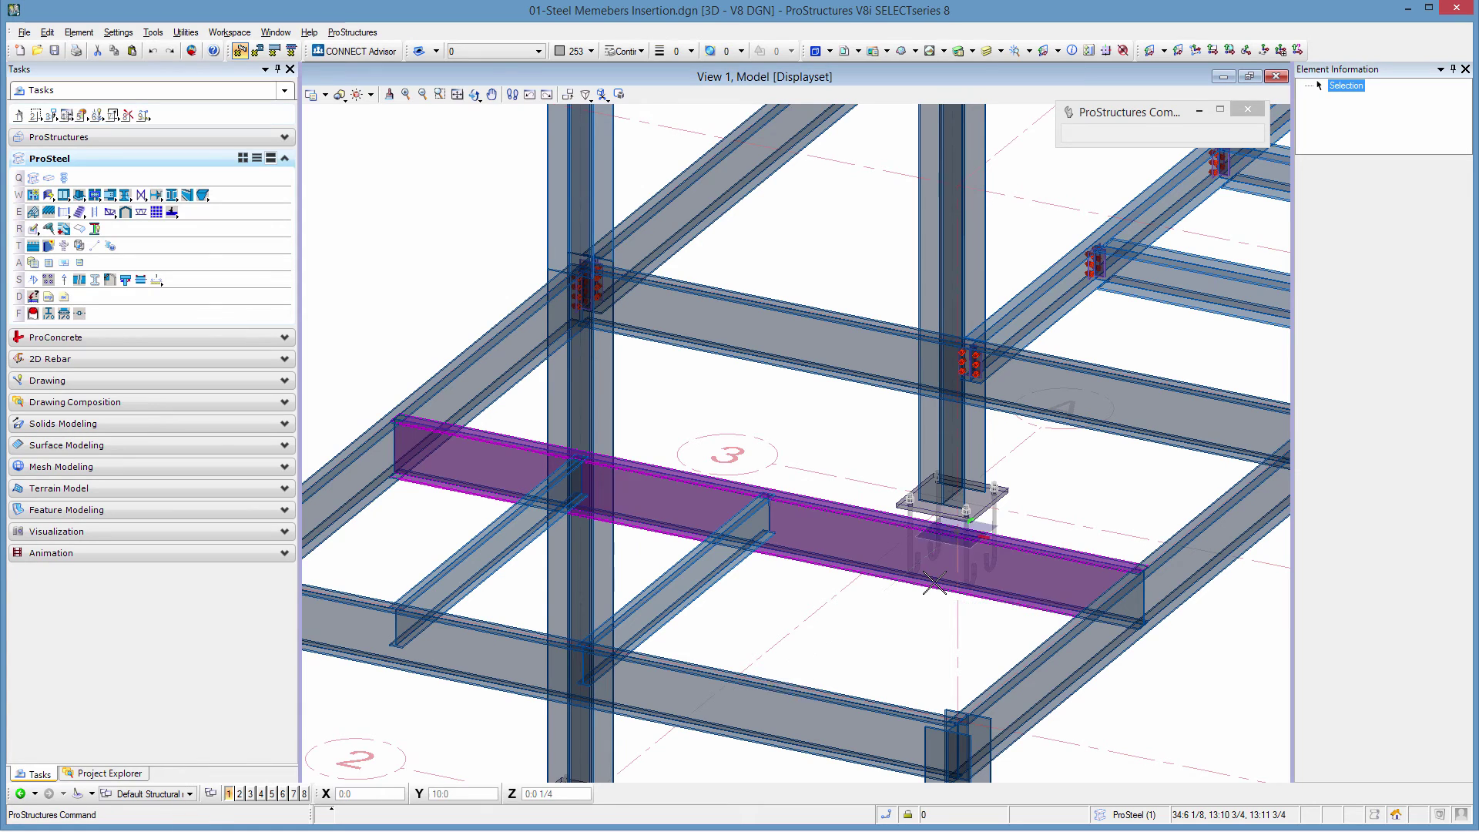
click(935, 583)
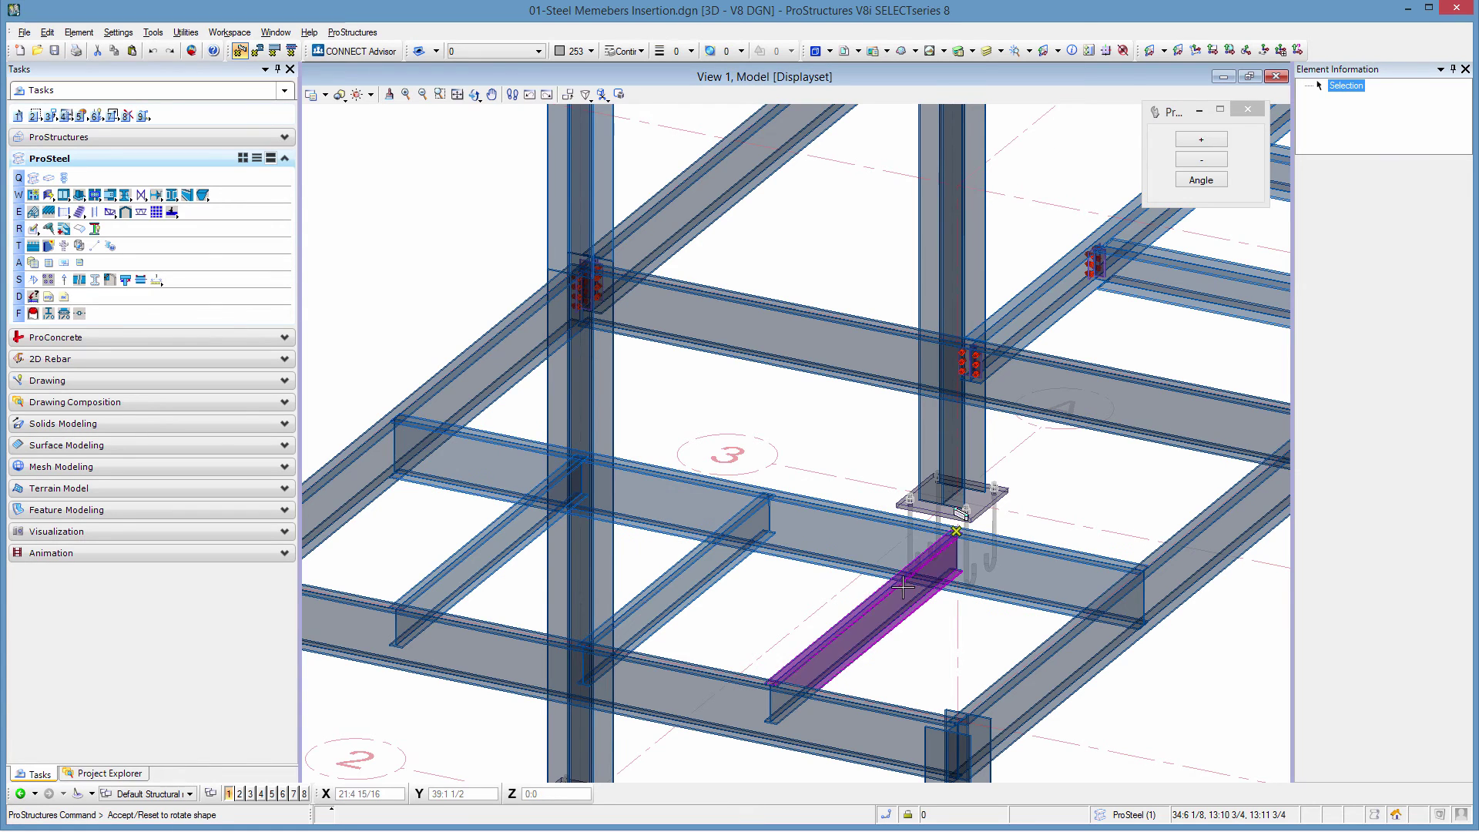
click(768, 596)
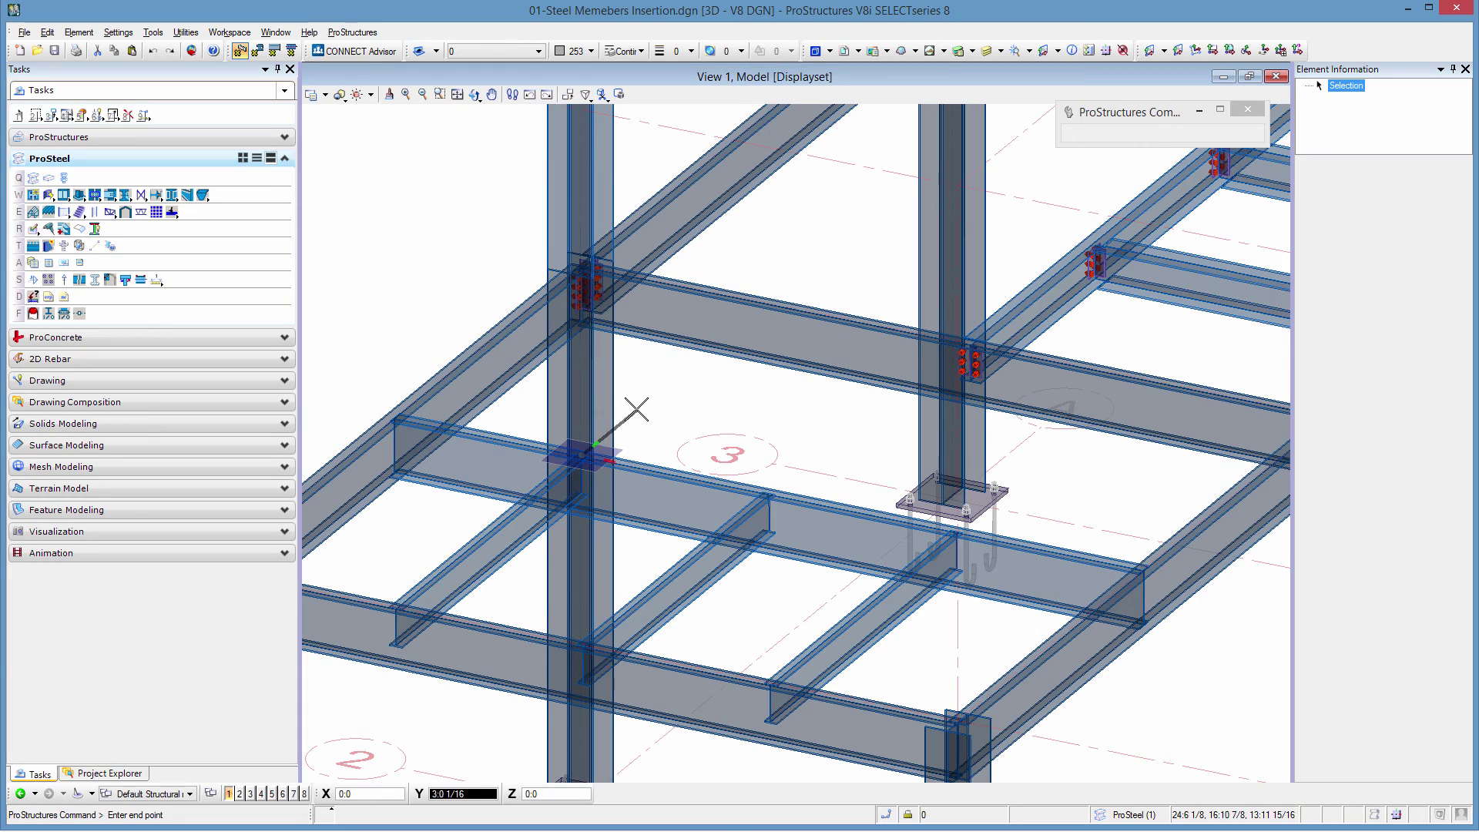
Step: Place three W12x22 infill beams from the secondary beam to the rear beam
key(Return)
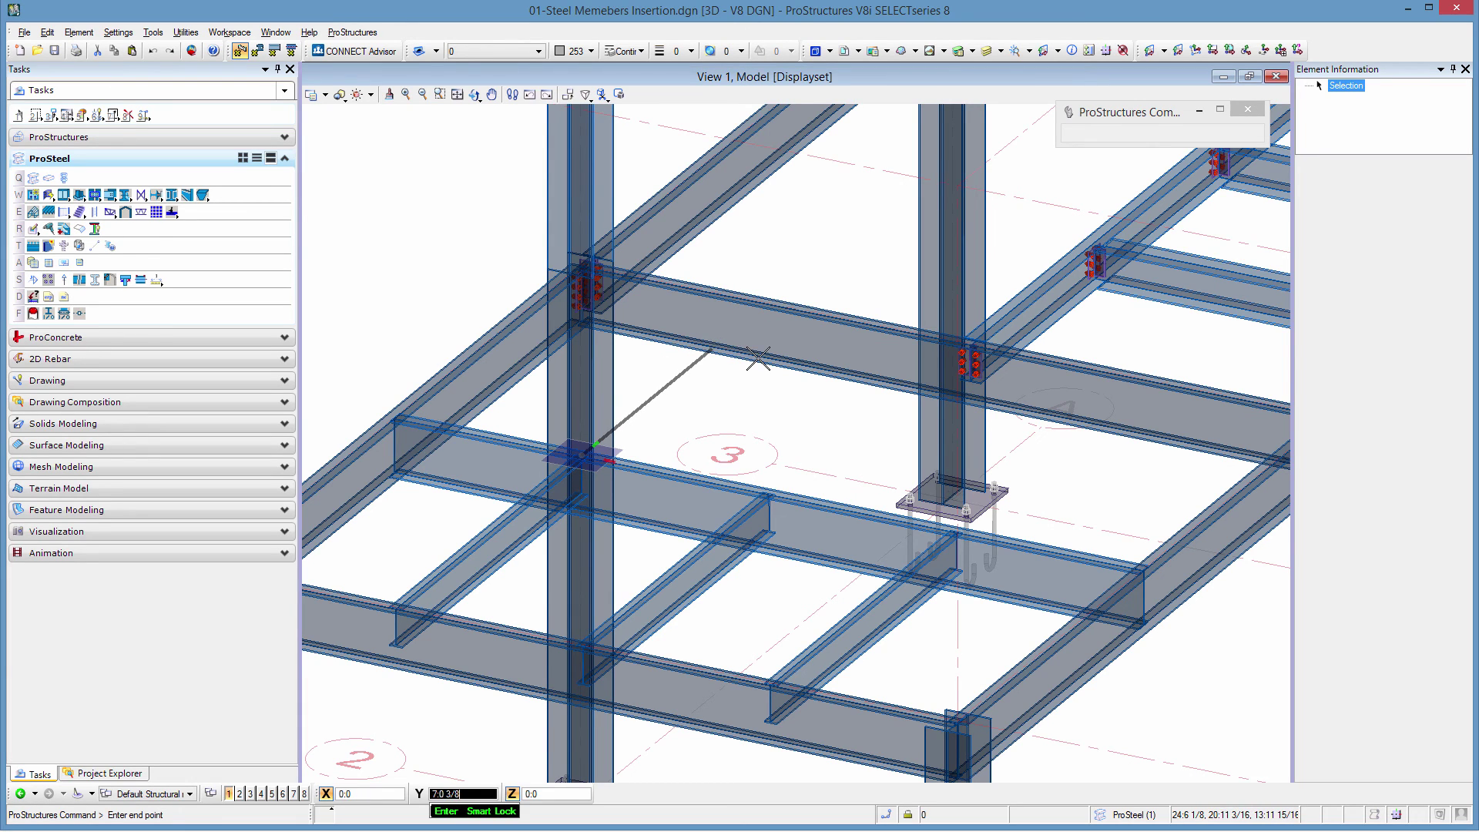
click(769, 302)
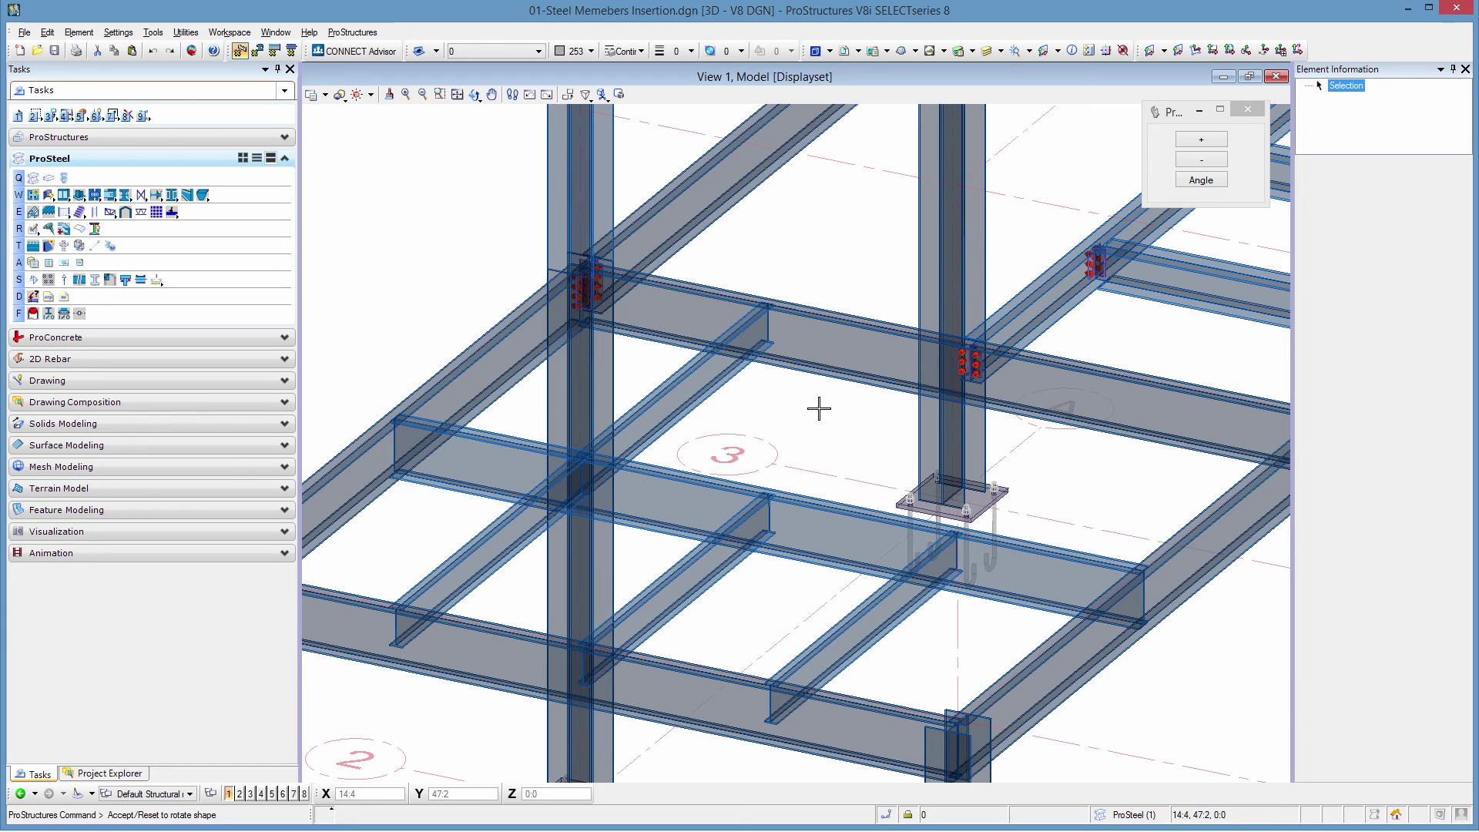
click(819, 408)
click(773, 483)
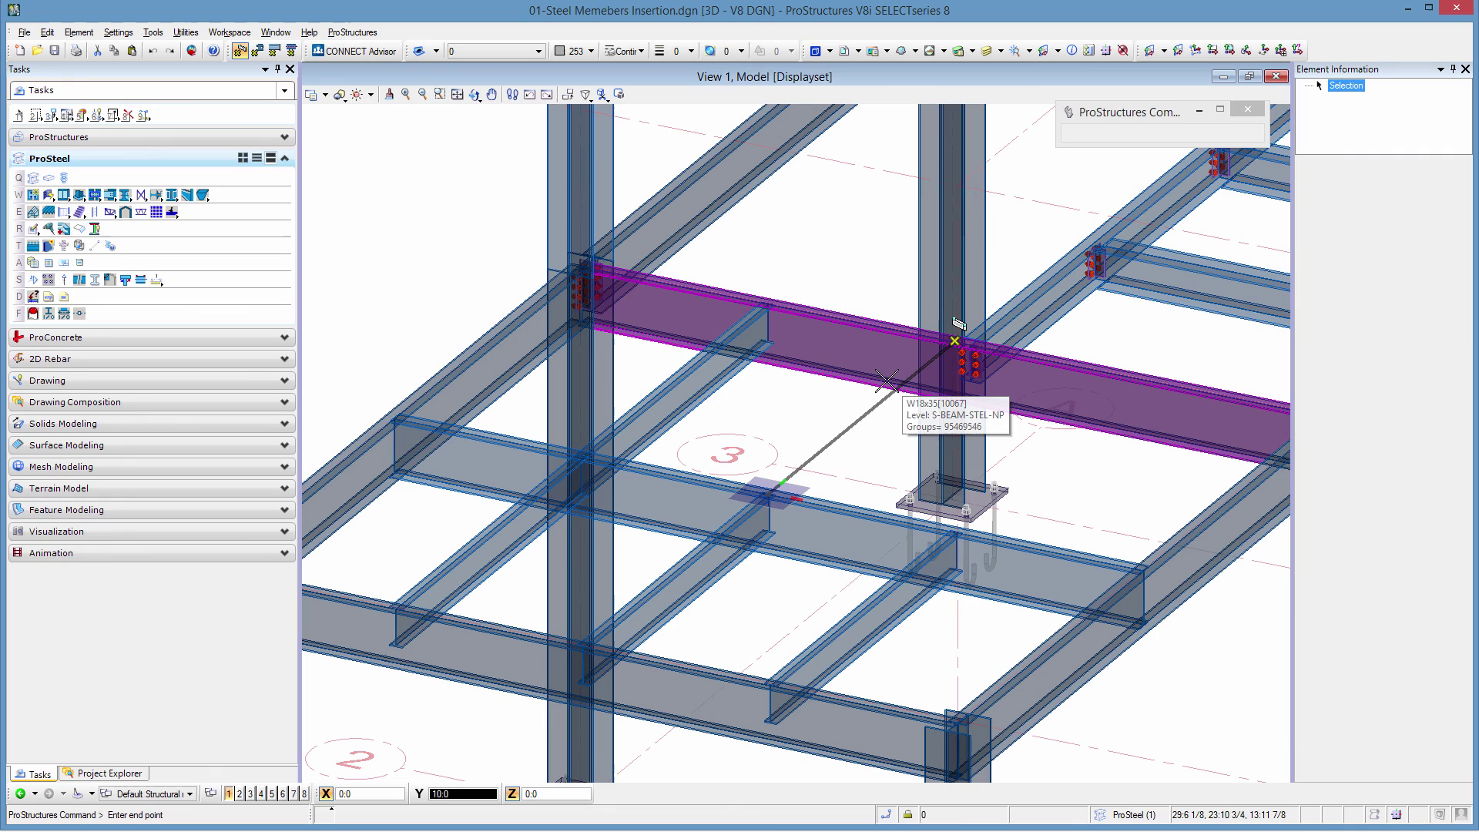
click(887, 380)
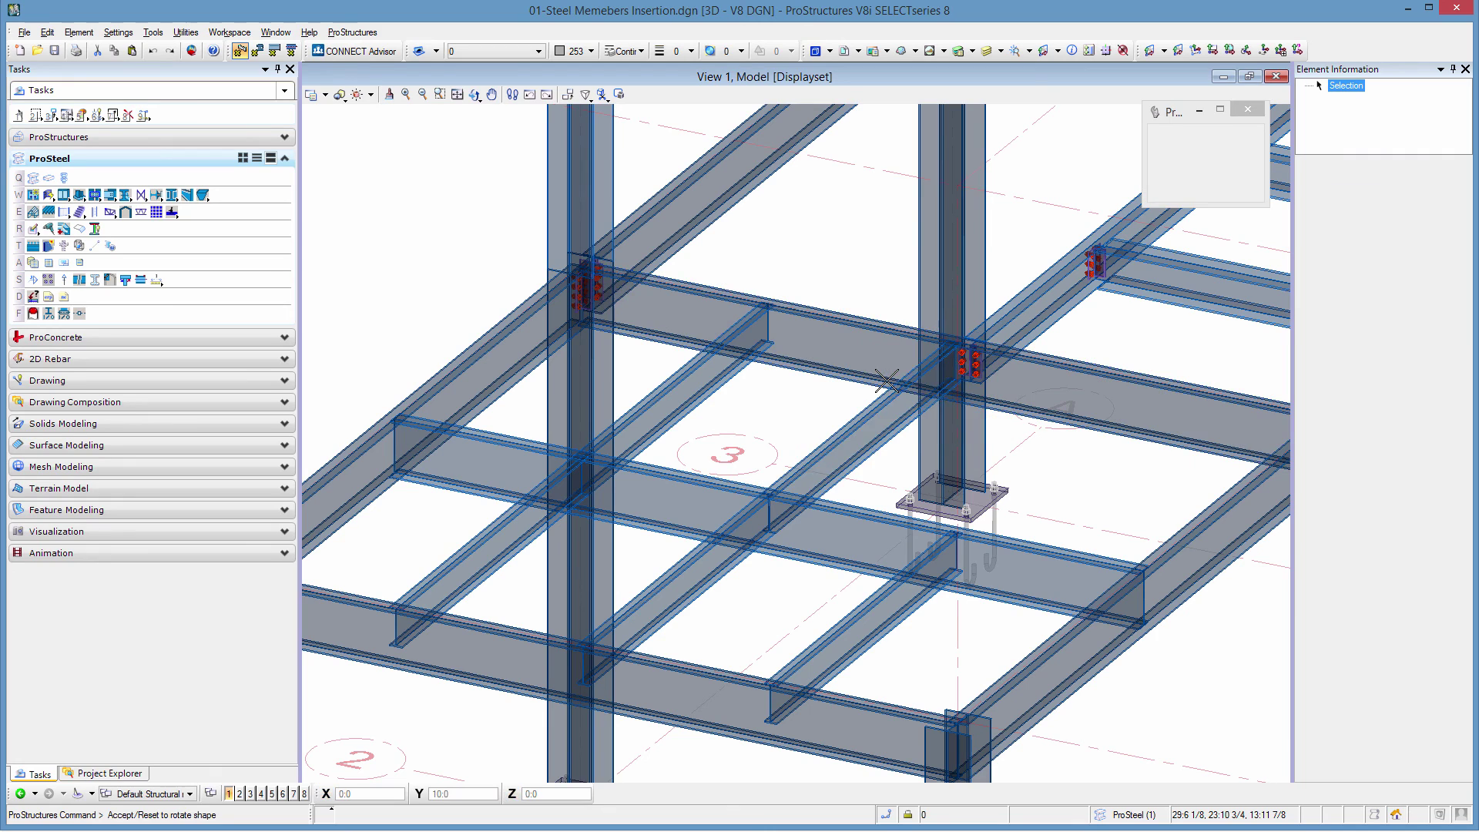
click(1079, 483)
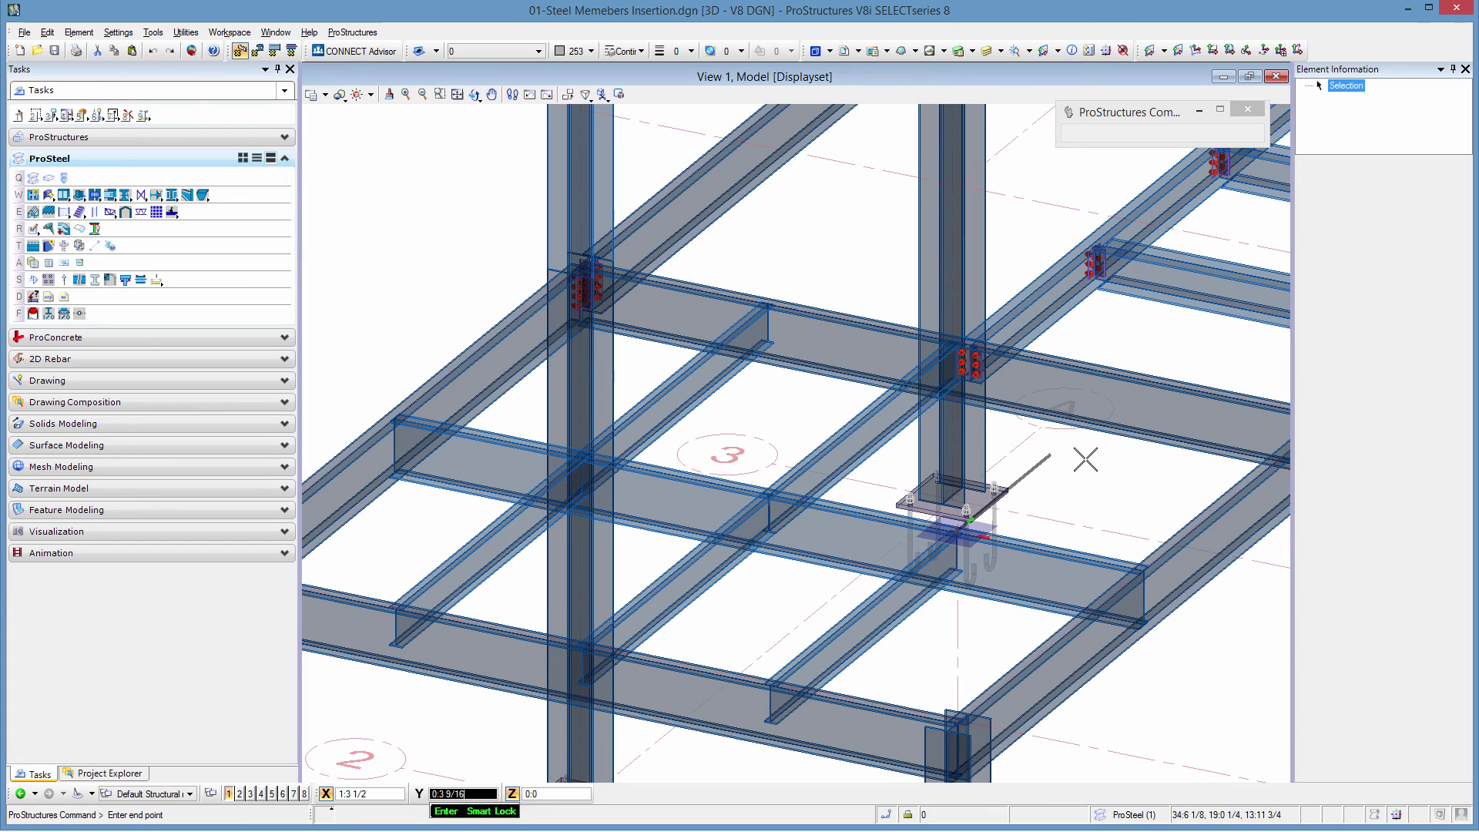
click(1142, 378)
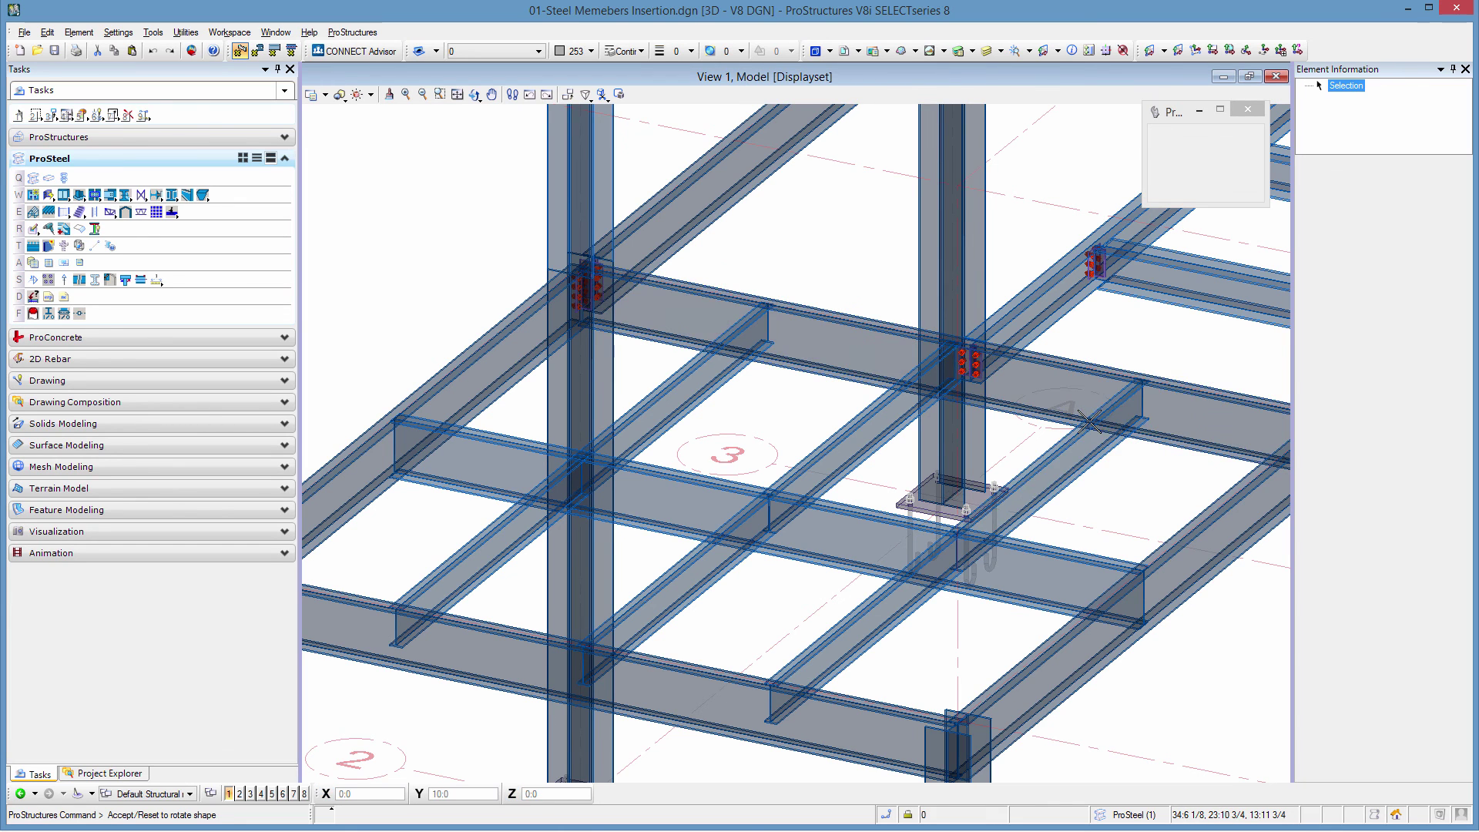
Step: Fit the whole two-storey frame in the view
scroll(1146, 372, up, 5)
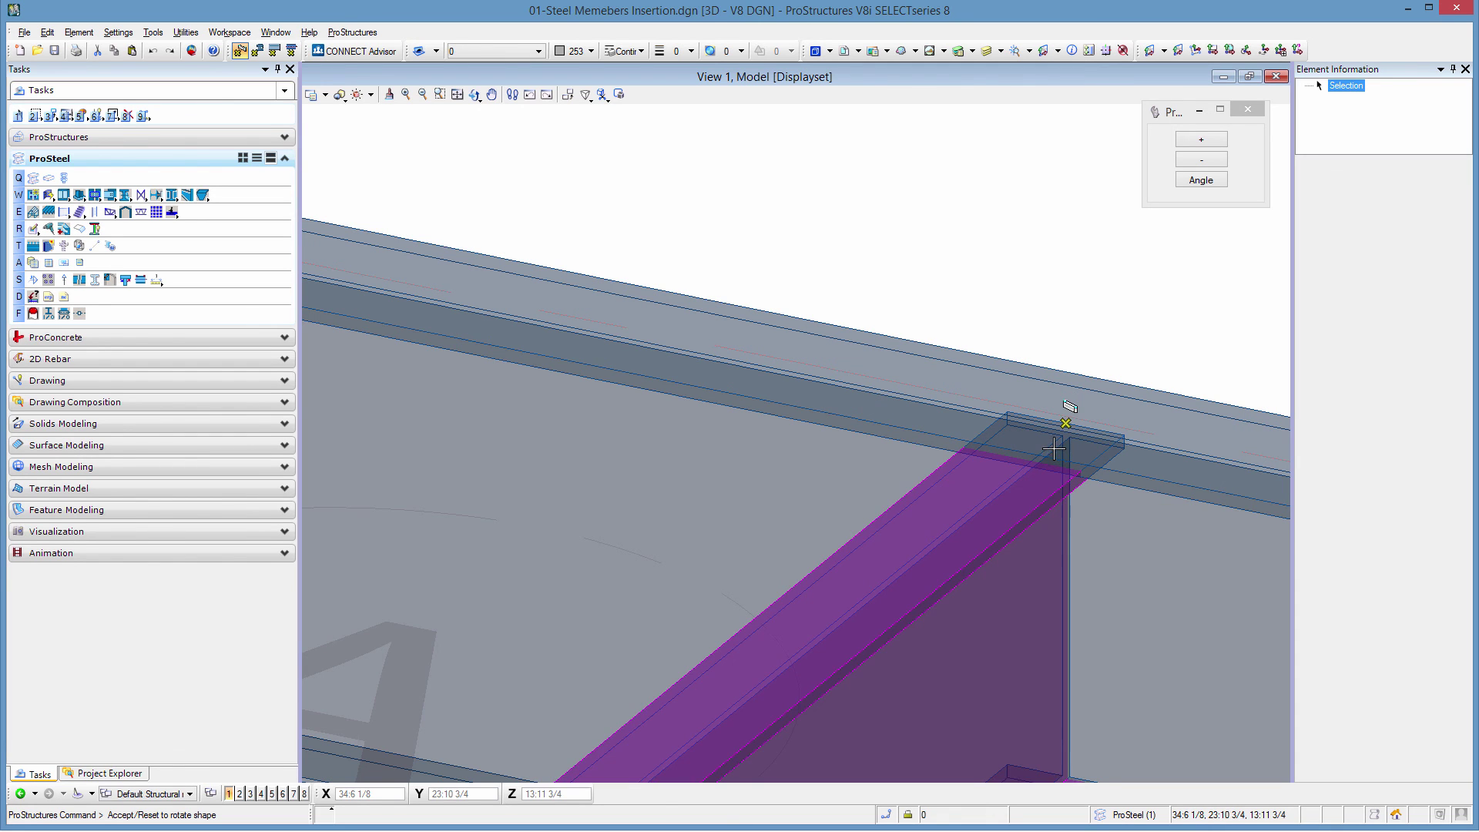
scroll(1062, 405, down, 6)
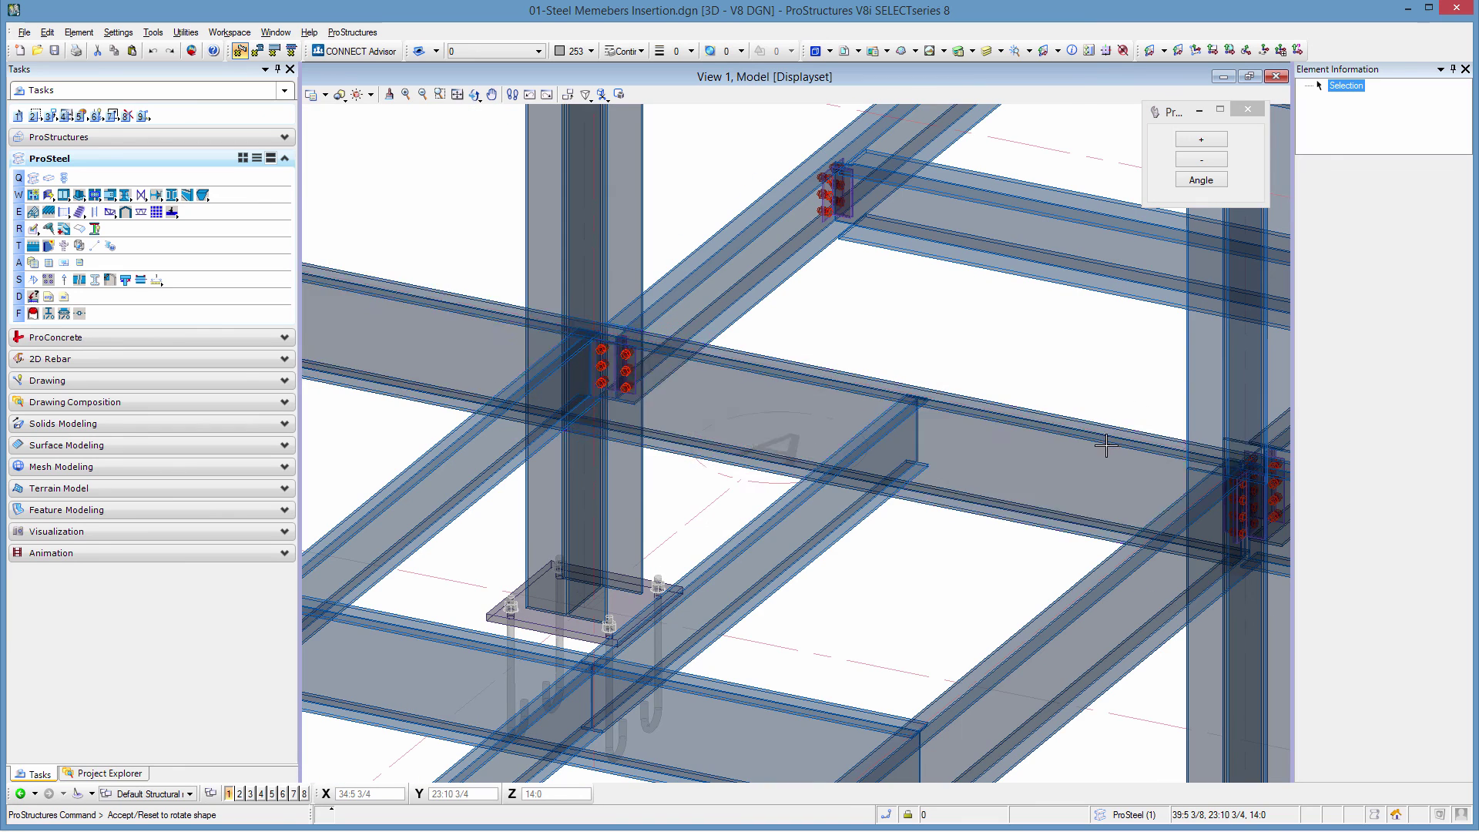
click(456, 94)
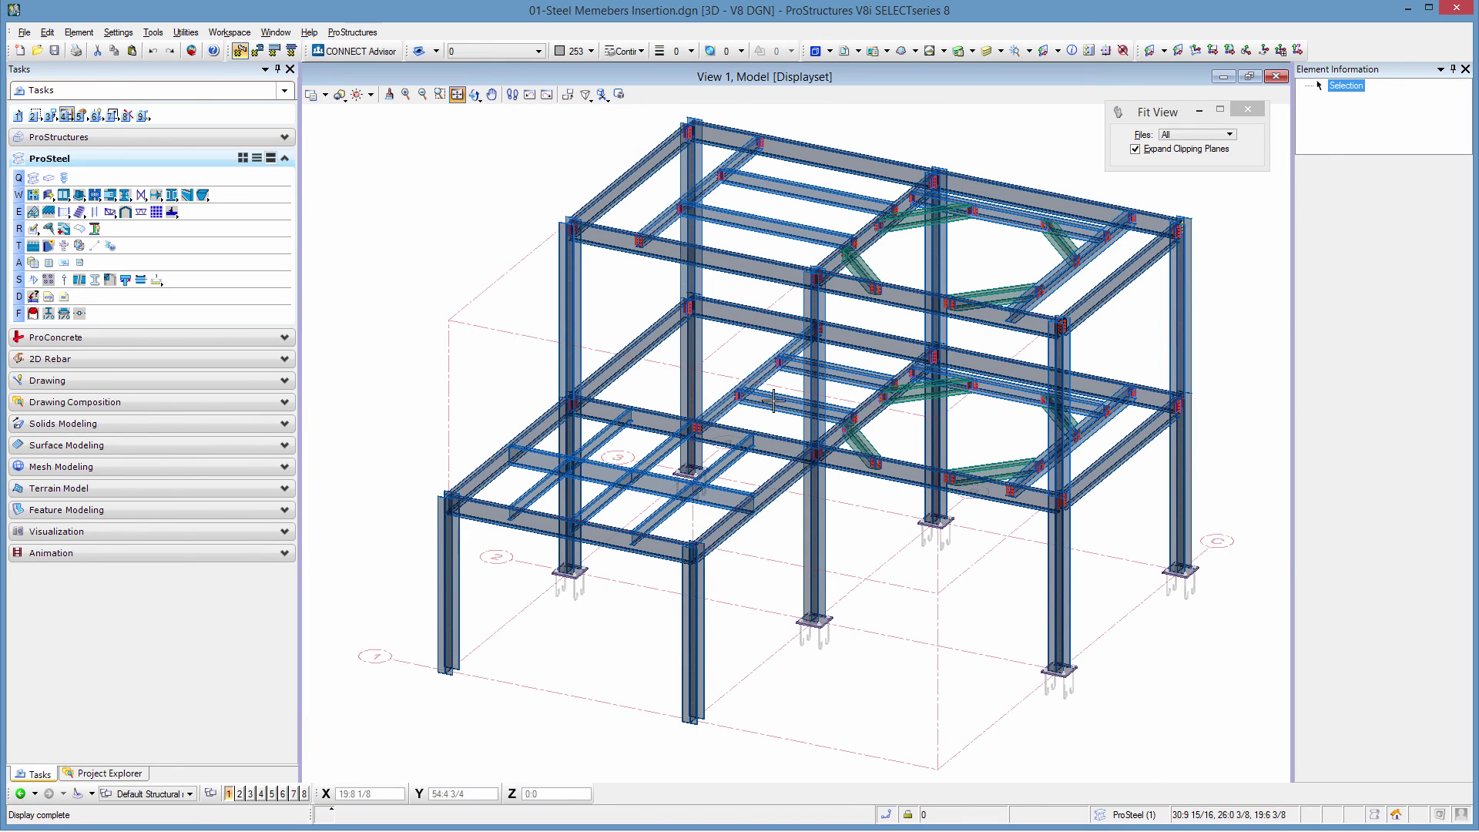